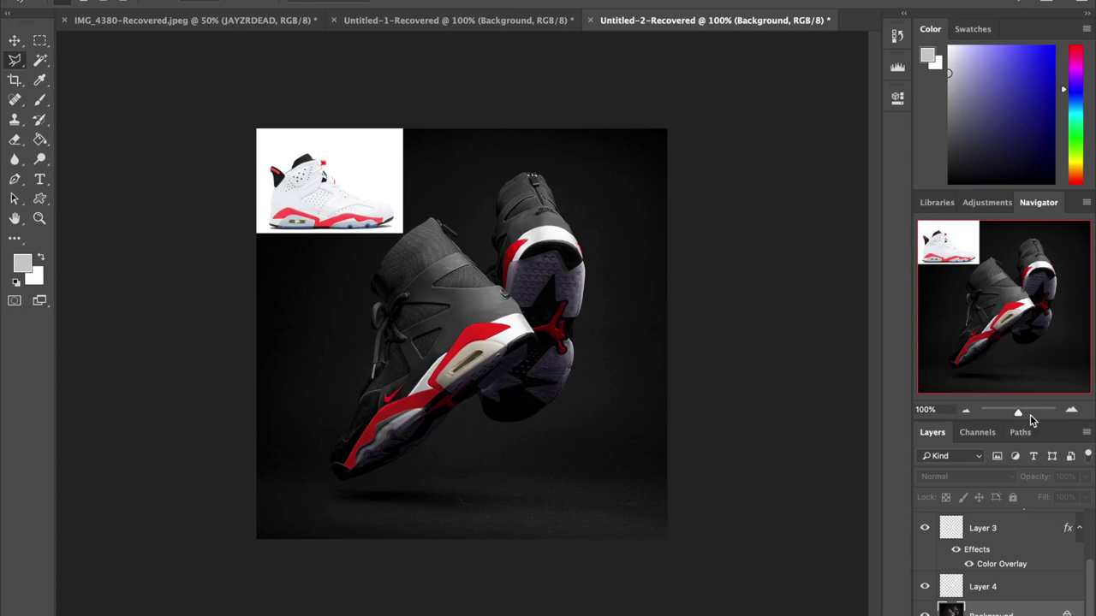
Step: Outline the front shoe's black toe box with the lasso and copy it from the Background to a new layer
{"action": "left_click_drag", "start_coordinate": [1029, 417], "coordinate": [1027, 416]}
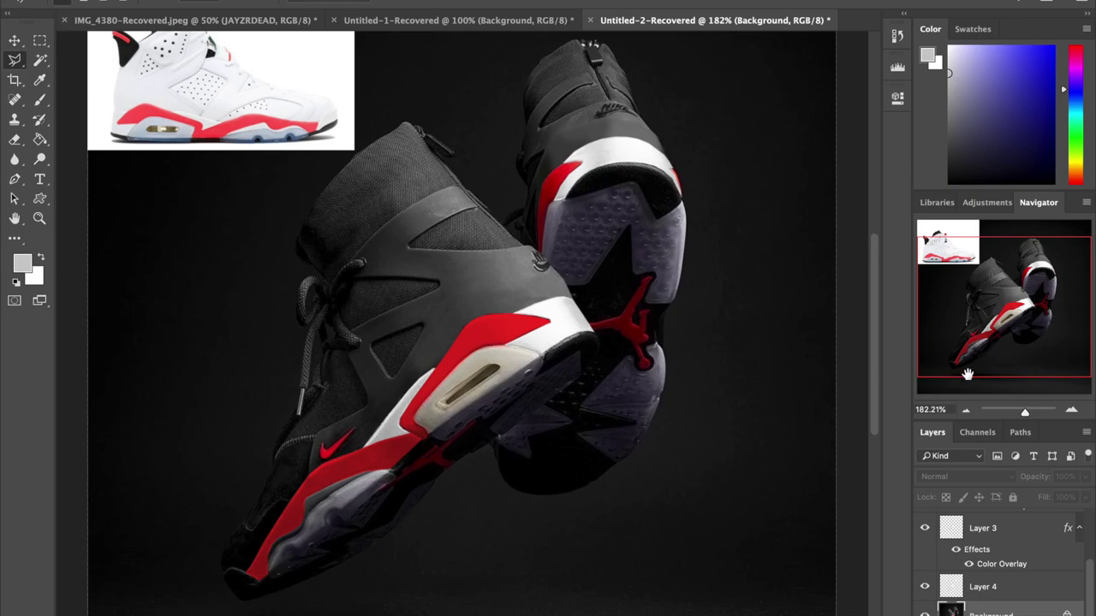
{"action": "left_click_drag", "start_coordinate": [1032, 414], "coordinate": [1033, 415]}
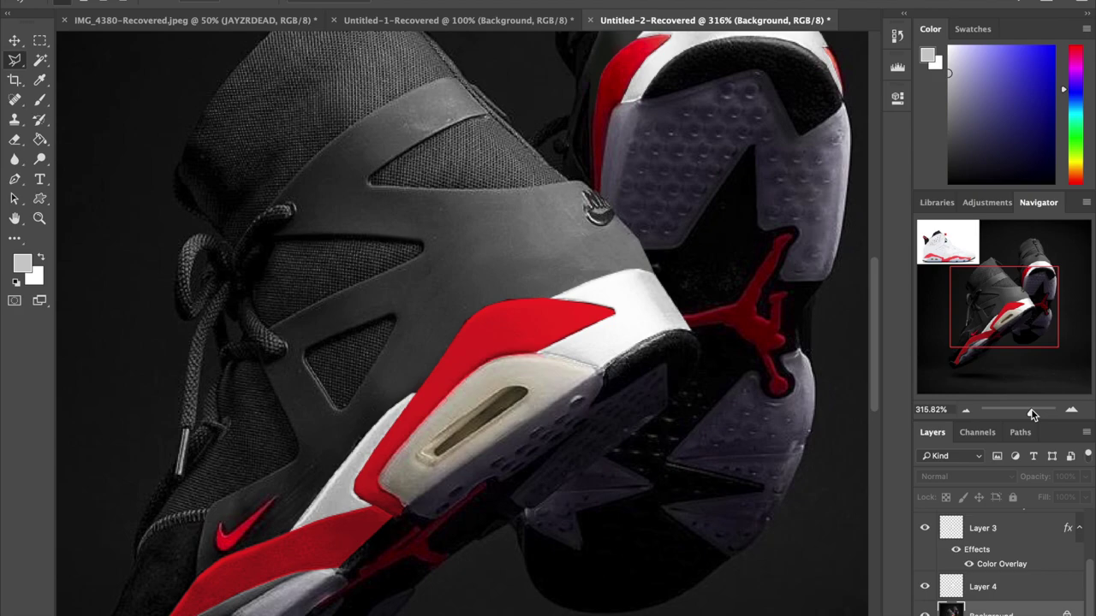
{"action": "scroll", "coordinate": [582, 433], "scroll_direction": "down", "scroll_amount": 8}
{"action": "scroll", "coordinate": [582, 433], "scroll_direction": "left", "scroll_amount": 5}
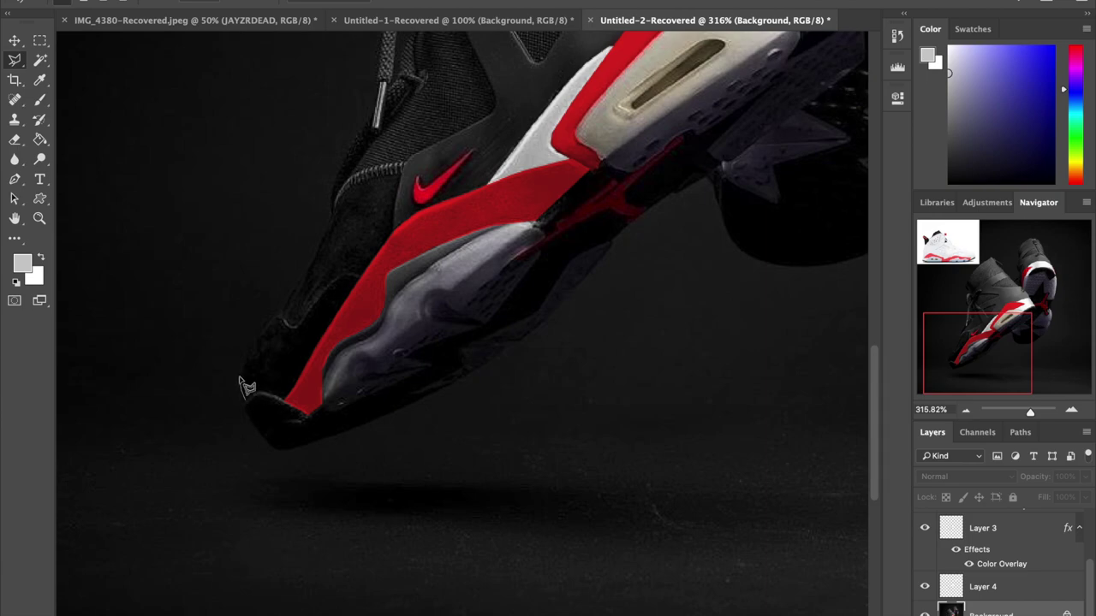
{"action": "mouse_move", "coordinate": [241, 377]}
{"action": "left_mouse_down"}
{"action": "mouse_move", "coordinate": [302, 282]}
{"action": "mouse_move", "coordinate": [282, 335]}
{"action": "mouse_move", "coordinate": [276, 314]}
{"action": "mouse_move", "coordinate": [322, 255]}
{"action": "left_mouse_up"}
{"action": "left_click_drag", "start_coordinate": [317, 247], "coordinate": [337, 216]}
{"action": "mouse_move", "coordinate": [336, 202]}
{"action": "left_mouse_down"}
{"action": "mouse_move", "coordinate": [354, 177]}
{"action": "mouse_move", "coordinate": [408, 165]}
{"action": "mouse_move", "coordinate": [396, 208]}
{"action": "left_mouse_up"}
{"action": "mouse_move", "coordinate": [402, 223]}
{"action": "left_mouse_down"}
{"action": "mouse_move", "coordinate": [291, 401]}
{"action": "mouse_move", "coordinate": [246, 405]}
{"action": "left_mouse_up"}
{"action": "key", "text": "ctrl+j"}
Step: Set the toe layer's saturation to -100 in Hue/Saturation and brighten its midtones to 2.80 with Levels
{"action": "key", "text": "ctrl+u"}
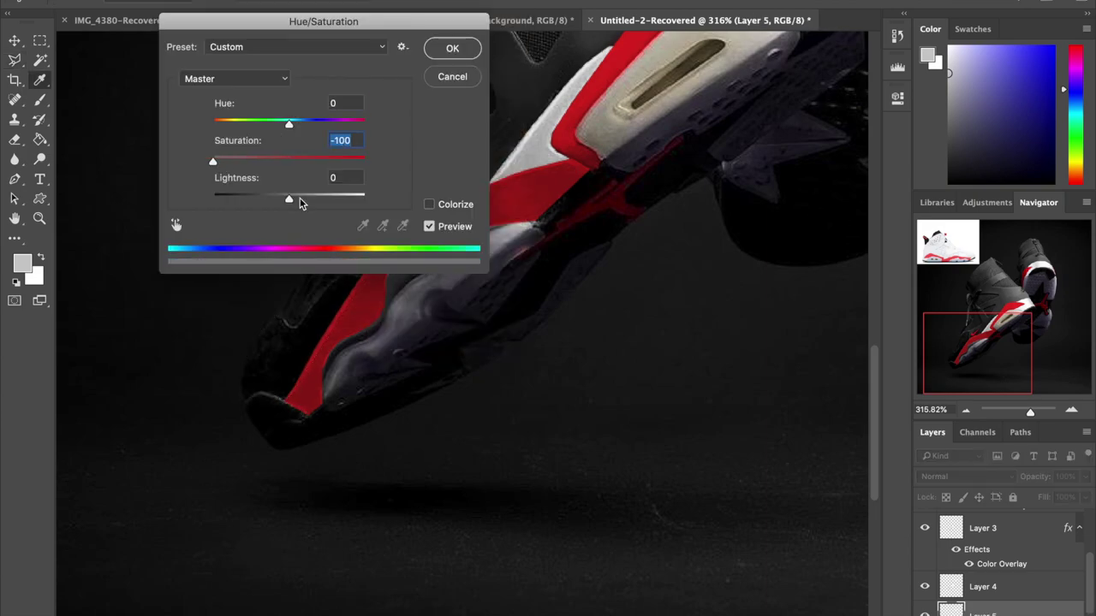
{"action": "key", "text": "Return"}
{"action": "key", "text": "Return"}
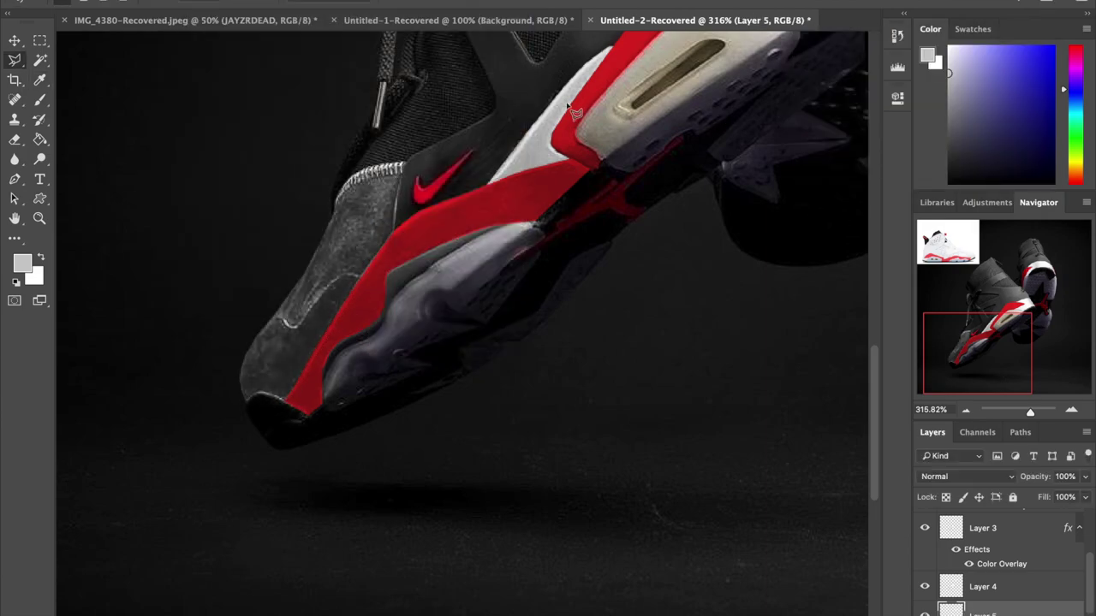
{"action": "key", "text": "ctrl+l"}
{"action": "left_click_drag", "start_coordinate": [858, 198], "coordinate": [799, 198]}
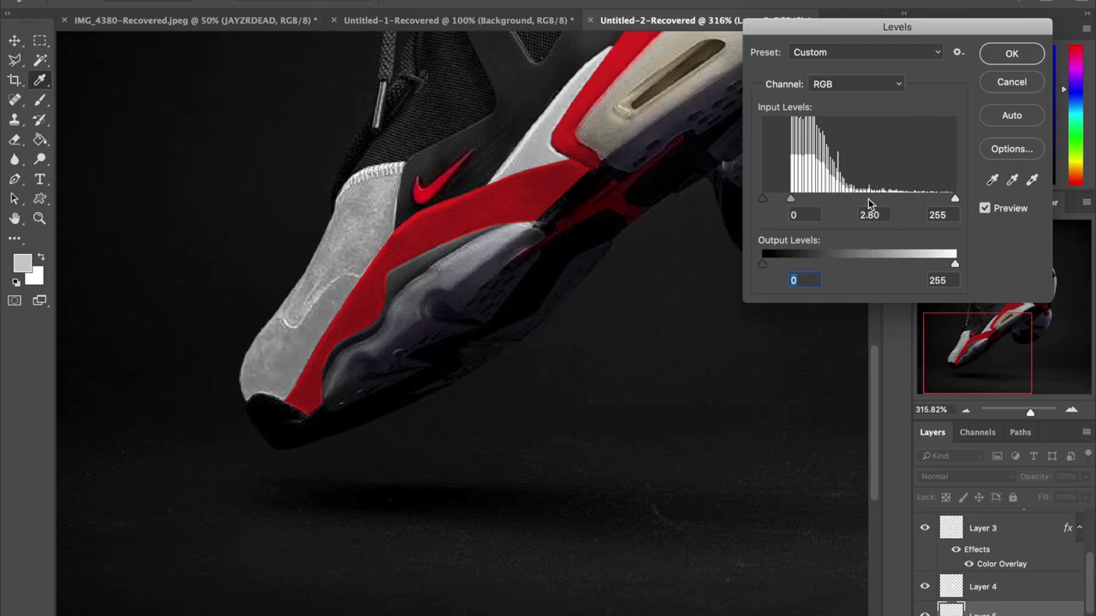
{"action": "key", "text": "Return"}
Step: Try reducing the black amount of the Blacks to -100% on the toe layer with Selective Color
{"action": "left_click", "coordinate": [465, 257]}
{"action": "left_click_drag", "start_coordinate": [897, 286], "coordinate": [820, 291]}
{"action": "key", "text": "ctrl+z"}
{"action": "key", "text": "ctrl+z"}
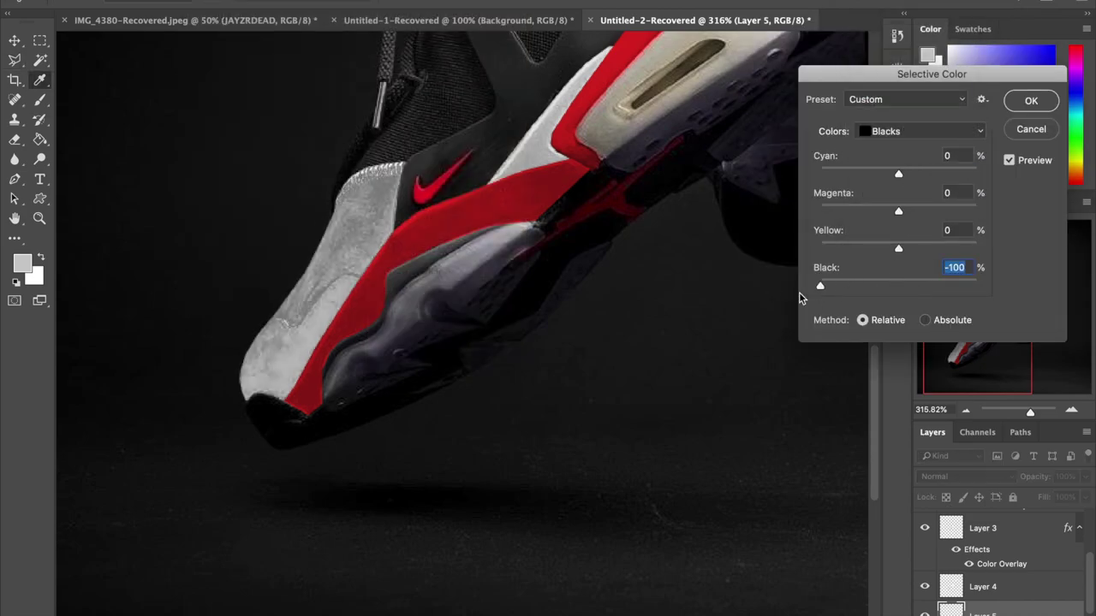
{"action": "key", "text": "Return"}
{"action": "left_click", "coordinate": [385, 30]}
{"action": "left_click", "coordinate": [428, 15]}
{"action": "key", "text": "Escape"}
{"action": "left_click", "coordinate": [384, 30]}
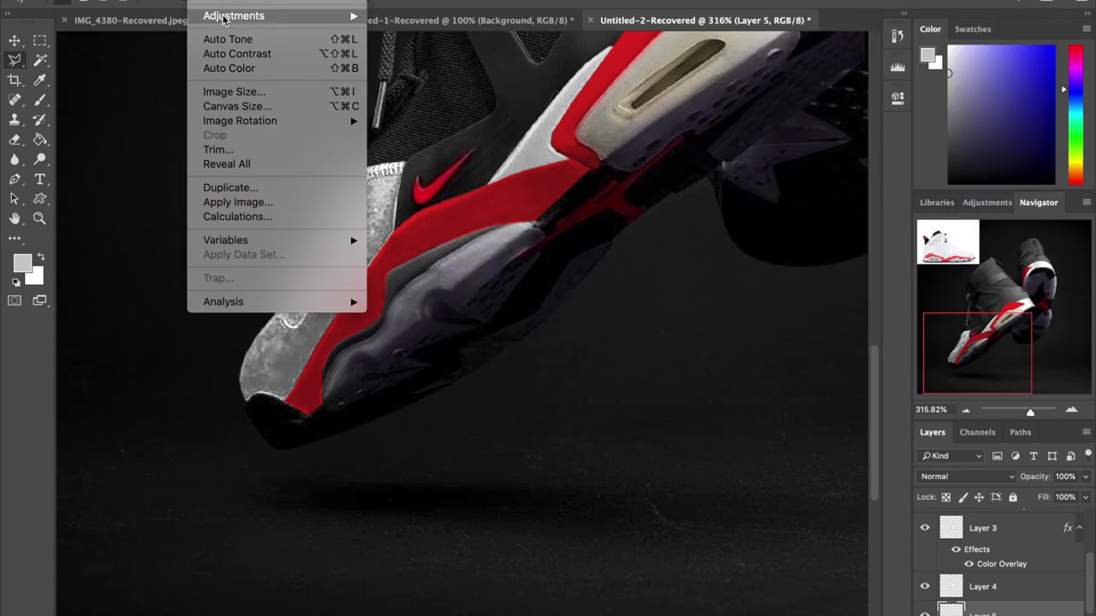
Step: Lighten the toe layer with Levels by brightening the midtones and raising the black output level
{"action": "key", "text": "ctrl+l"}
{"action": "left_click_drag", "start_coordinate": [859, 198], "coordinate": [832, 199]}
{"action": "left_click_drag", "start_coordinate": [761, 257], "coordinate": [808, 262]}
{"action": "key", "text": "Return"}
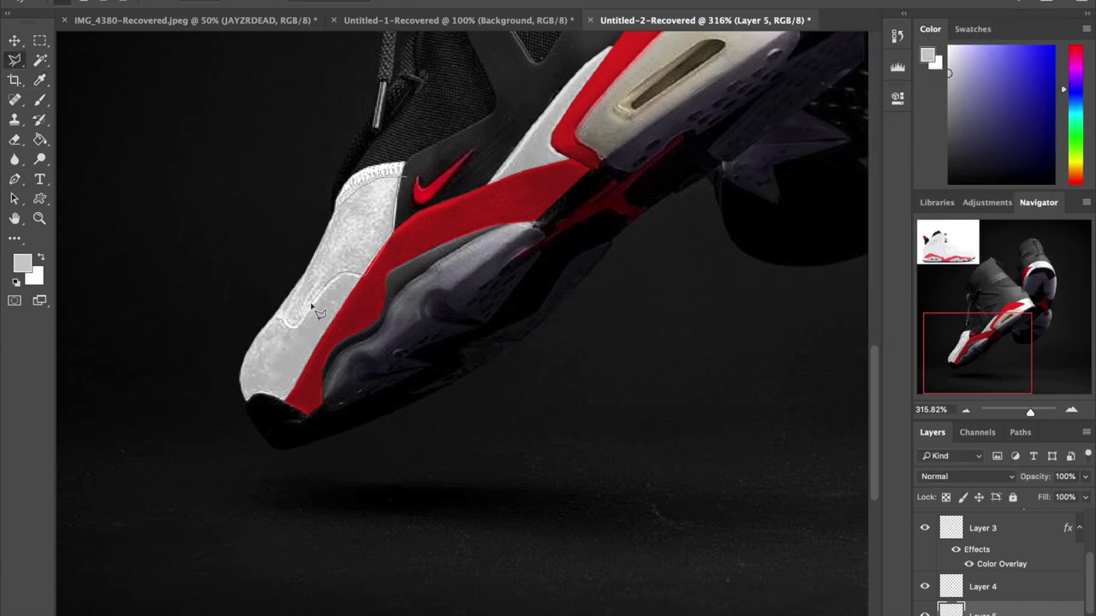
Step: Select the toe box panels on each side of the stitching and smooth their mottled texture with the Blur tool
{"action": "left_click", "coordinate": [291, 323]}
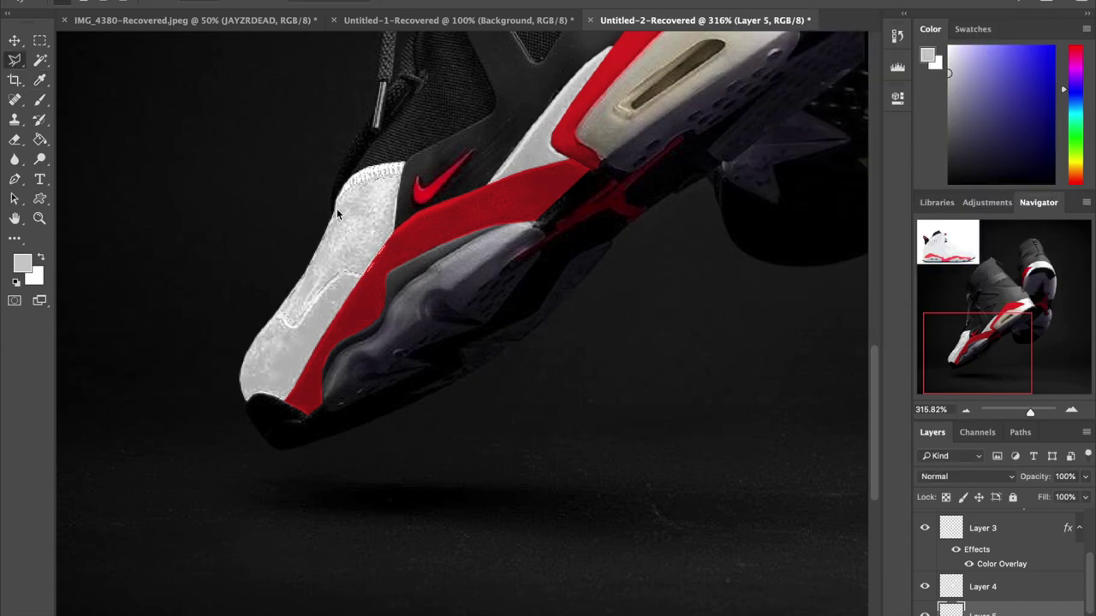
{"action": "left_click", "coordinate": [40, 99]}
{"action": "key", "text": "l"}
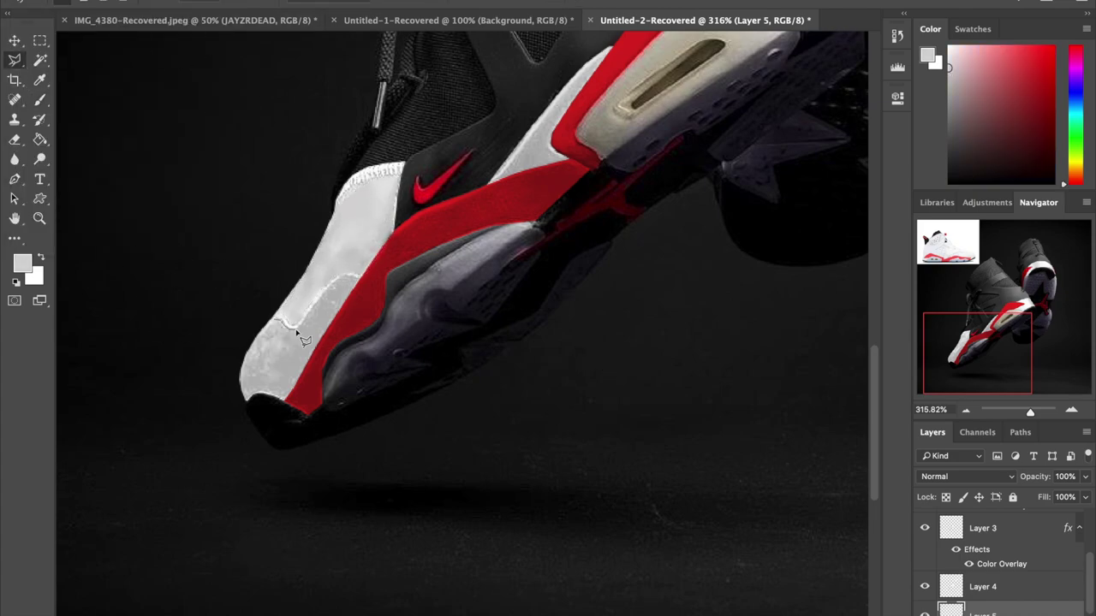
{"action": "left_click", "coordinate": [358, 277]}
{"action": "left_click", "coordinate": [14, 159]}
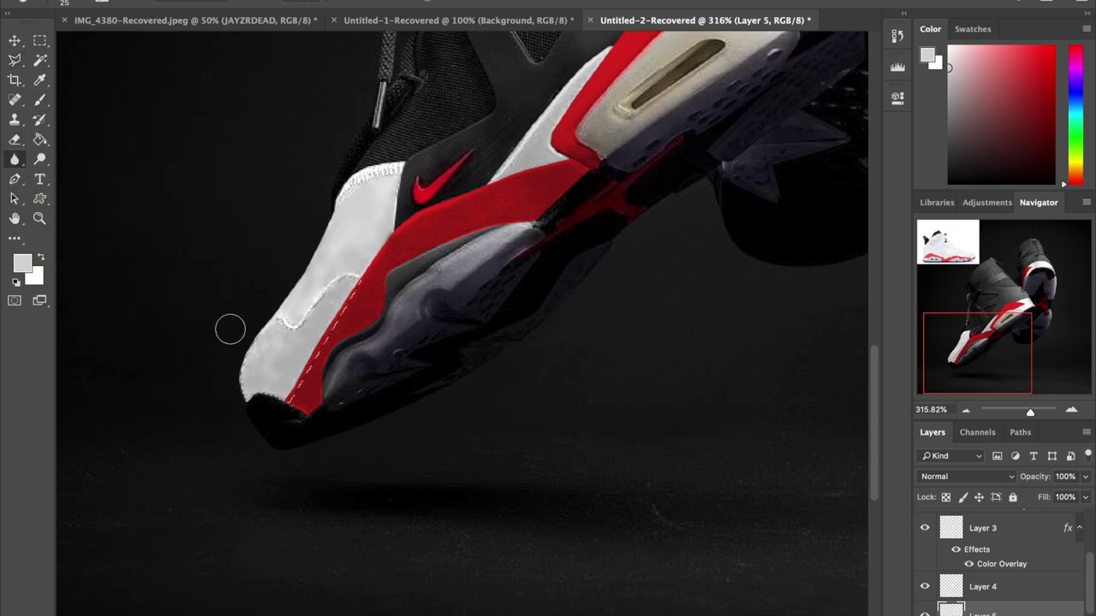
Step: Outline the dark uppers of both shoes with the lasso, including the laces, collars and heel areas
{"action": "scroll", "coordinate": [353, 270], "scroll_direction": "up", "scroll_amount": 5}
{"action": "scroll", "coordinate": [353, 271], "scroll_direction": "right", "scroll_amount": 4}
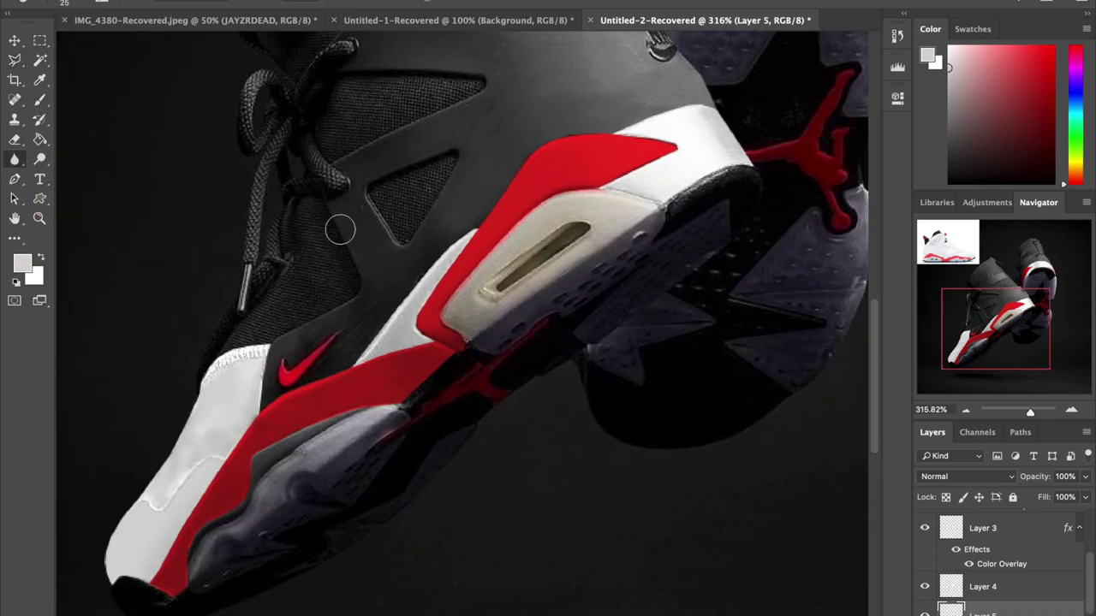
{"action": "key", "text": "l"}
{"action": "left_click", "coordinate": [198, 393]}
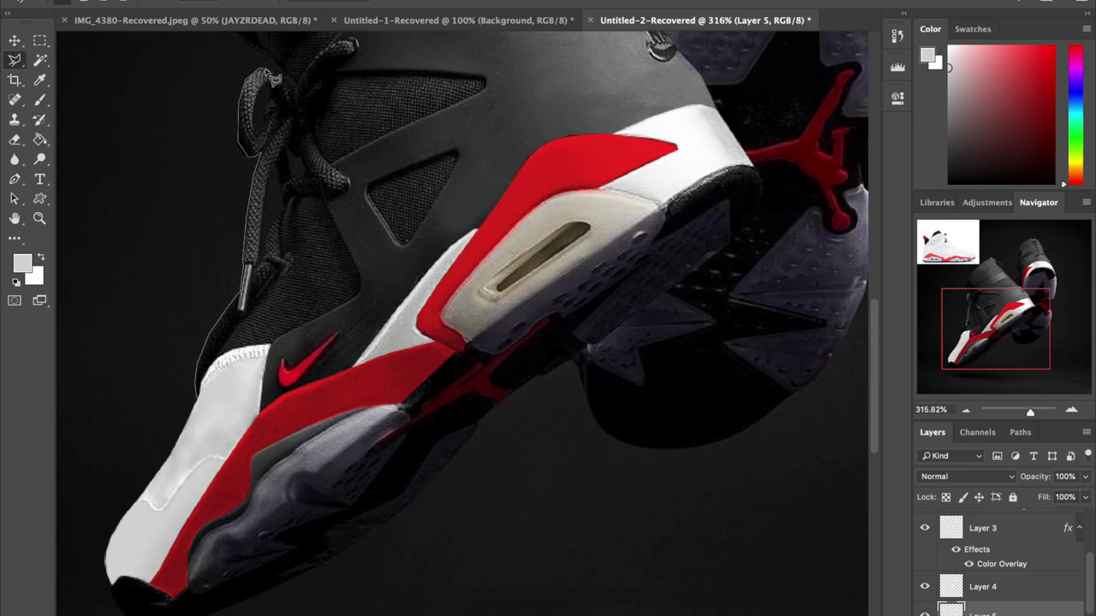
{"action": "scroll", "coordinate": [261, 85], "scroll_direction": "up", "scroll_amount": 3}
{"action": "scroll", "coordinate": [244, 69], "scroll_direction": "up", "scroll_amount": 8}
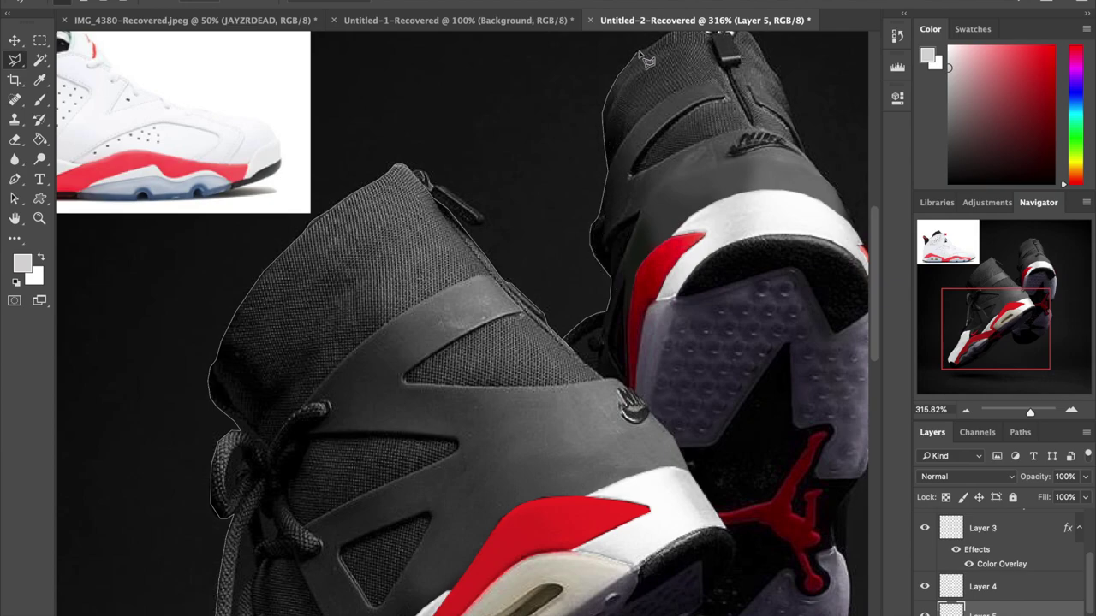
{"action": "scroll", "coordinate": [642, 68], "scroll_direction": "up", "scroll_amount": 3}
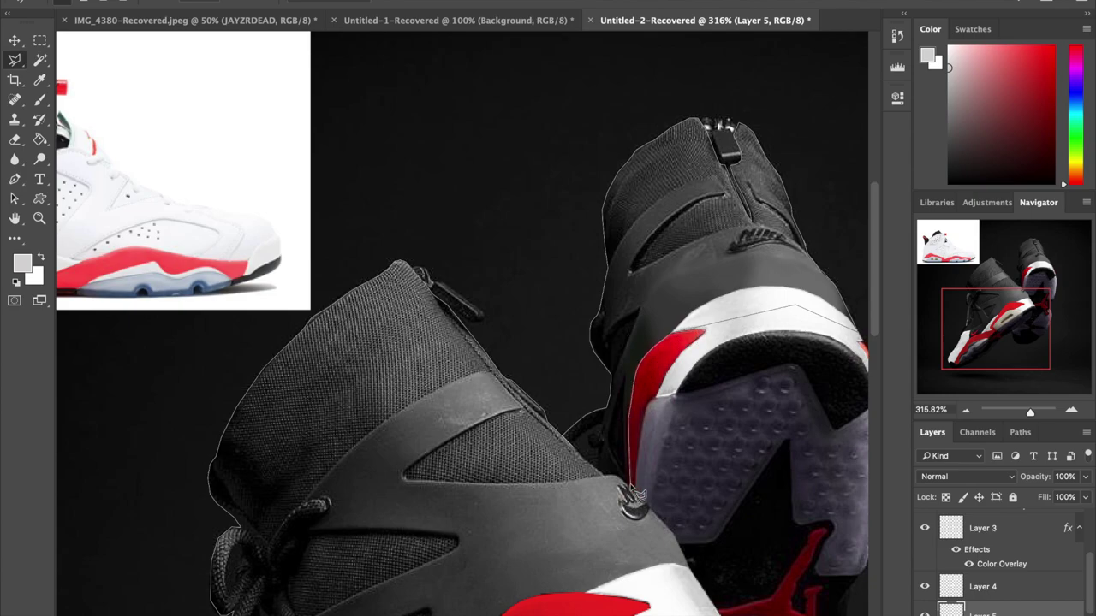
{"action": "scroll", "coordinate": [693, 567], "scroll_direction": "down", "scroll_amount": 5}
{"action": "scroll", "coordinate": [693, 566], "scroll_direction": "left", "scroll_amount": 2}
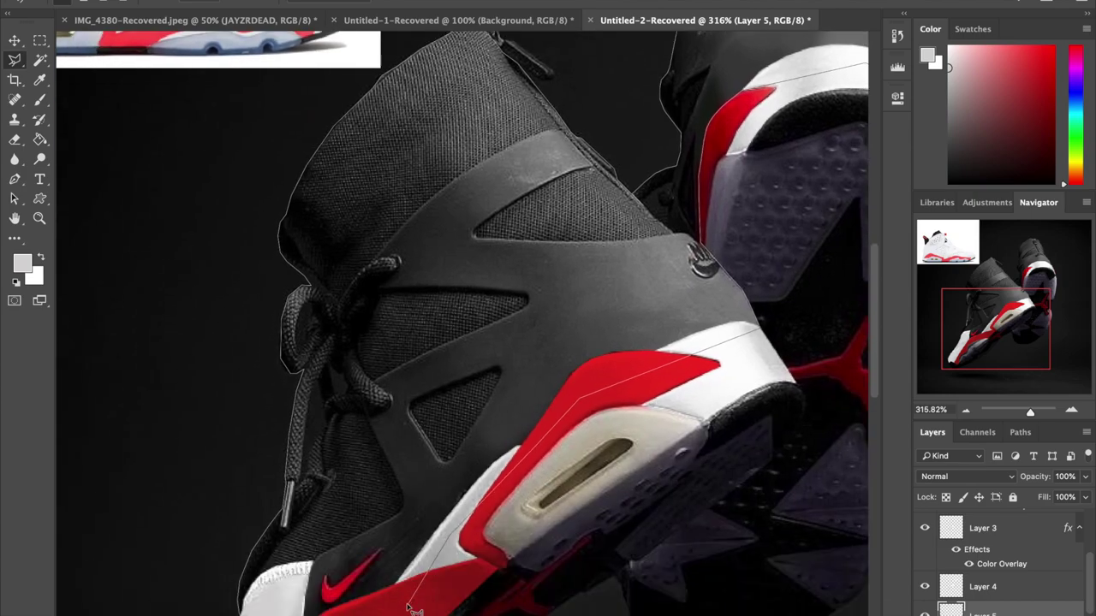
Step: Subtract the lace gaps and the gap between the shoes from the selection, and copy the uppers from the Background to a new layer
{"action": "scroll", "coordinate": [465, 340], "scroll_direction": "up", "scroll_amount": 3}
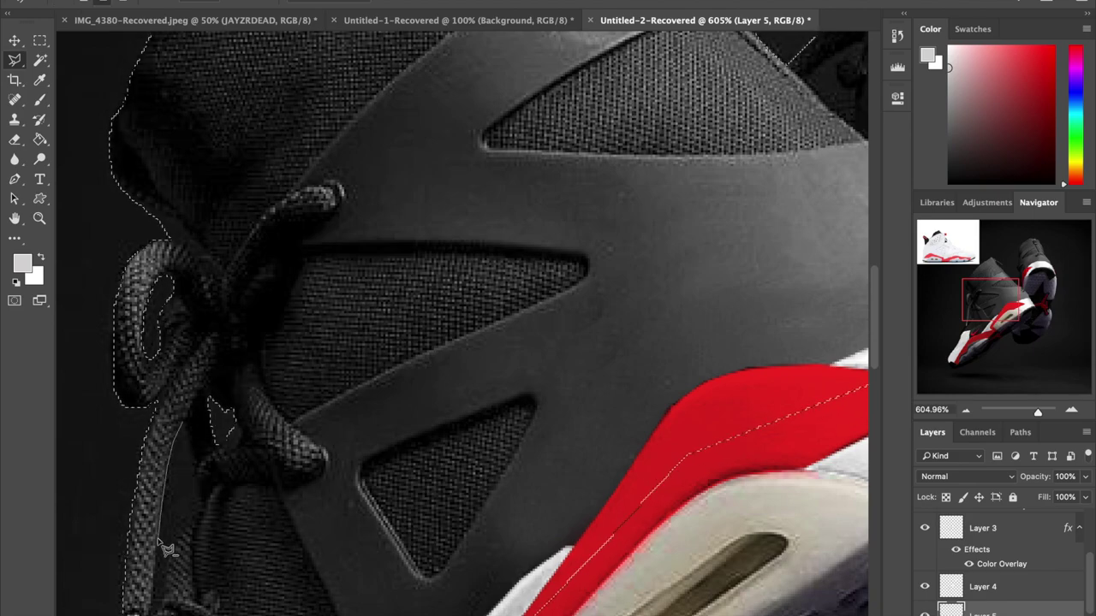
{"action": "scroll", "coordinate": [207, 402], "scroll_direction": "down", "scroll_amount": 5}
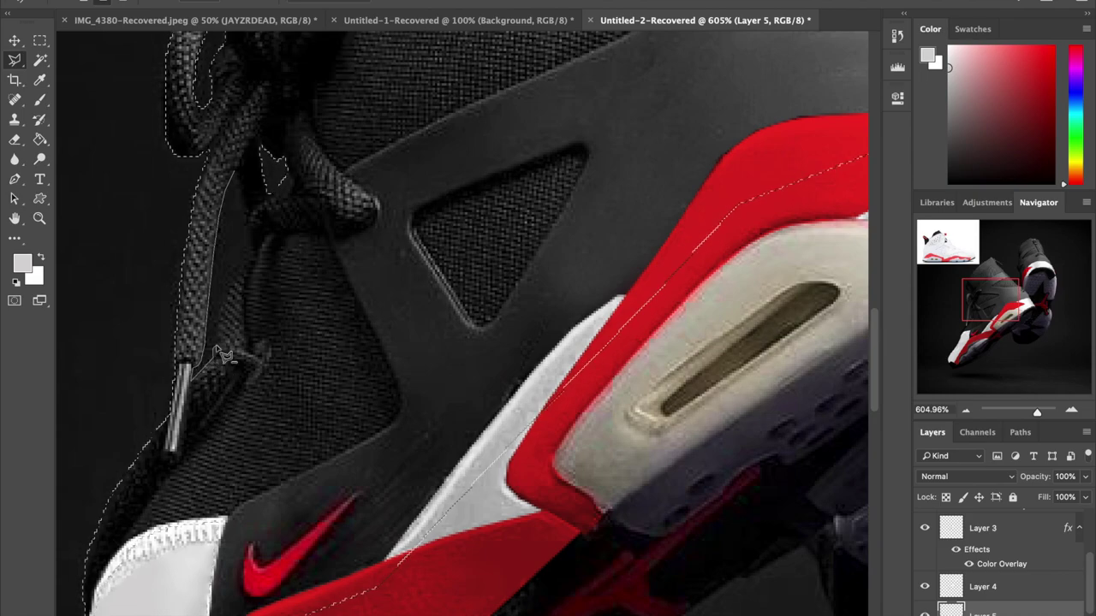
{"action": "left_click", "coordinate": [237, 177]}
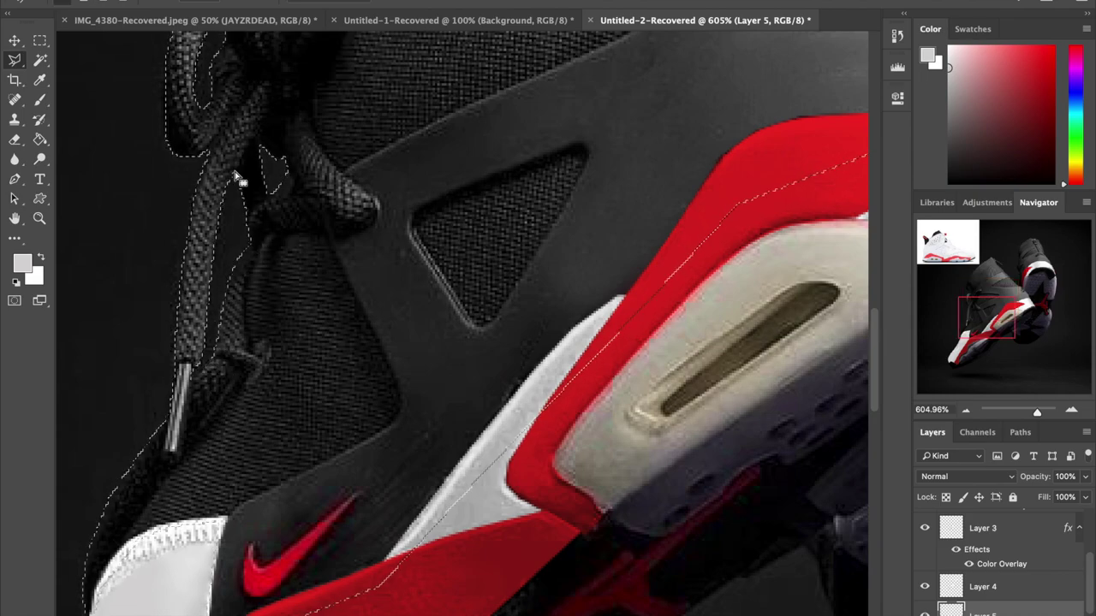
{"action": "scroll", "coordinate": [245, 288], "scroll_direction": "up", "scroll_amount": 8}
{"action": "scroll", "coordinate": [245, 289], "scroll_direction": "right", "scroll_amount": 6}
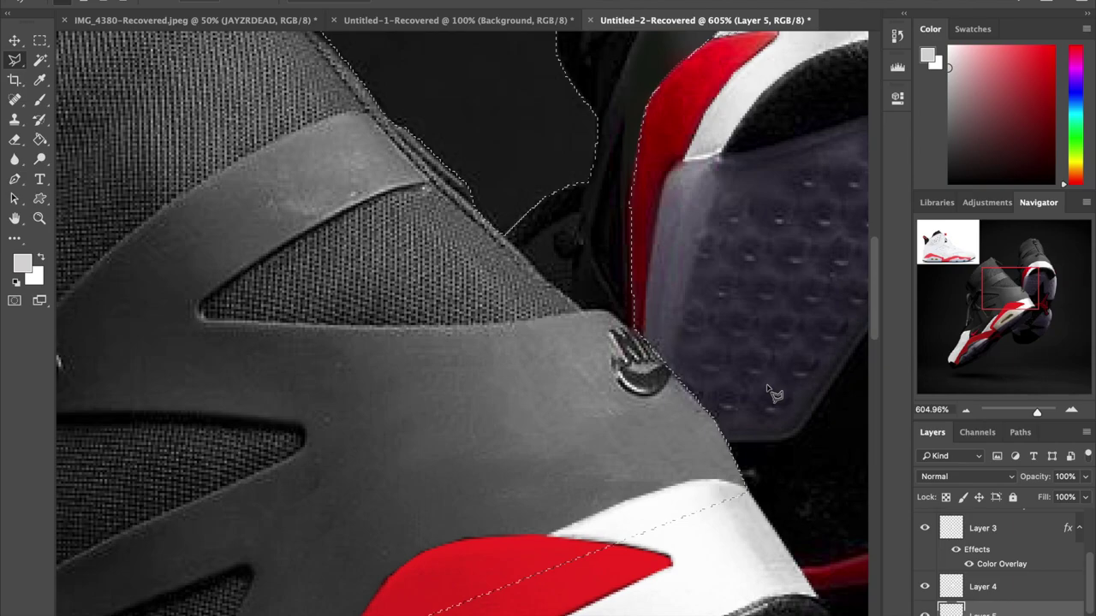
{"action": "left_click", "coordinate": [526, 254]}
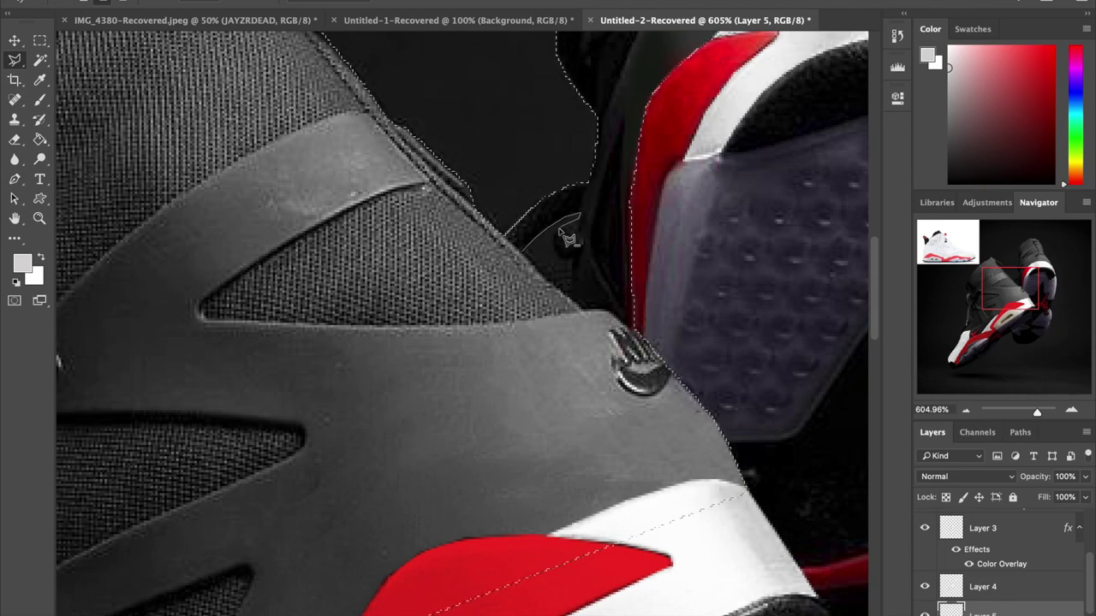
{"action": "scroll", "coordinate": [479, 389], "scroll_direction": "left", "scroll_amount": 8}
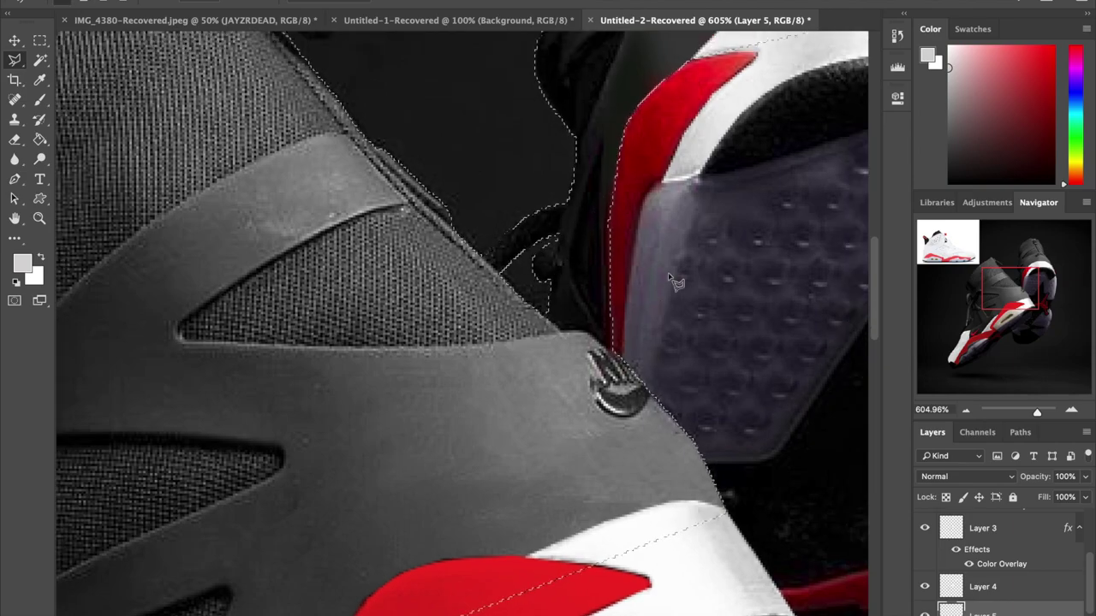
{"action": "scroll", "coordinate": [480, 389], "scroll_direction": "down", "scroll_amount": 8}
{"action": "key", "text": "ctrl+j"}
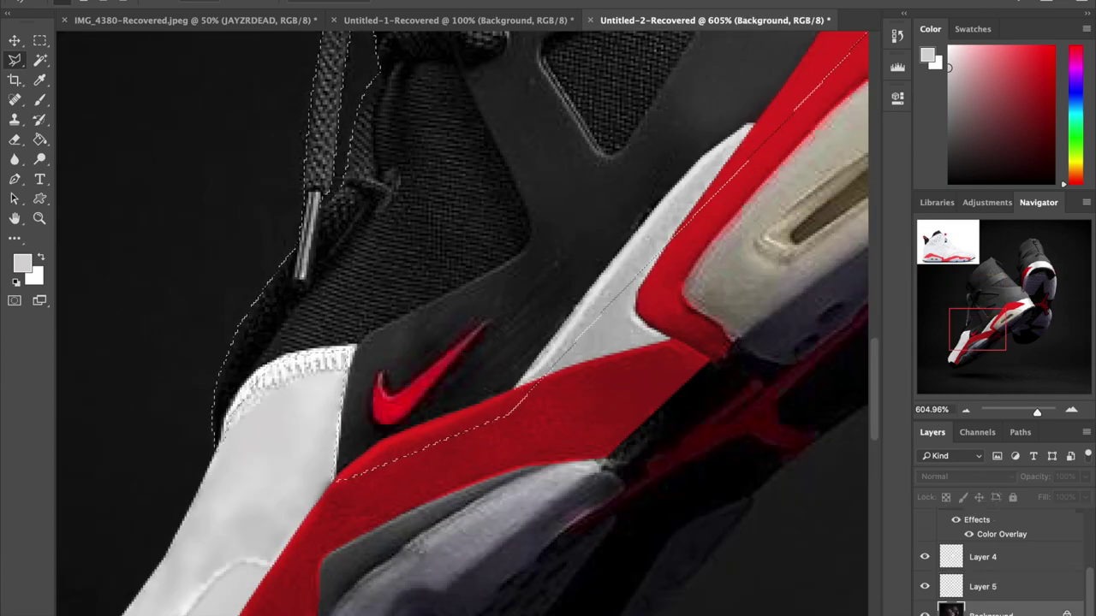
Step: Set the saturation of the new uppers layer to -100 with Hue/Saturation
{"action": "left_click", "coordinate": [201, 0]}
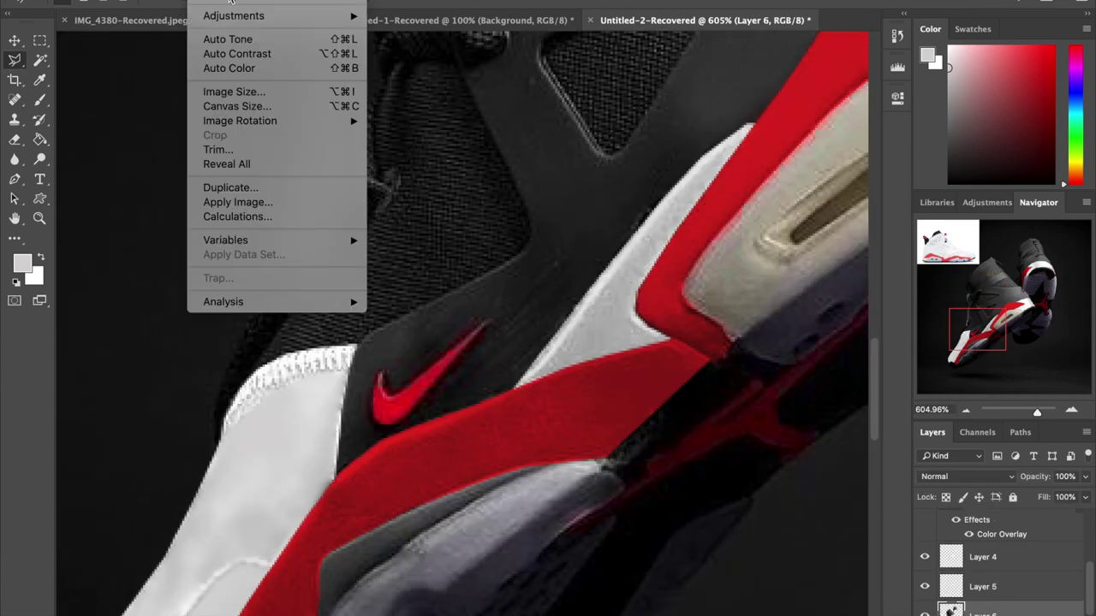
{"action": "mouse_move", "coordinate": [257, 15]}
{"action": "left_click", "coordinate": [439, 98]}
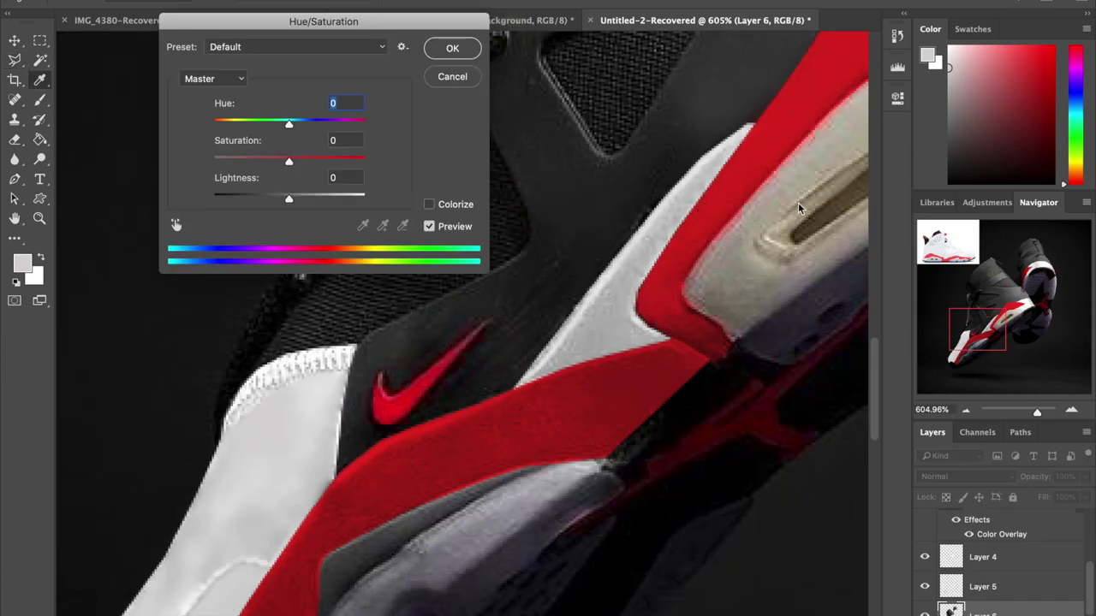
{"action": "left_click_drag", "start_coordinate": [250, 154], "coordinate": [215, 161]}
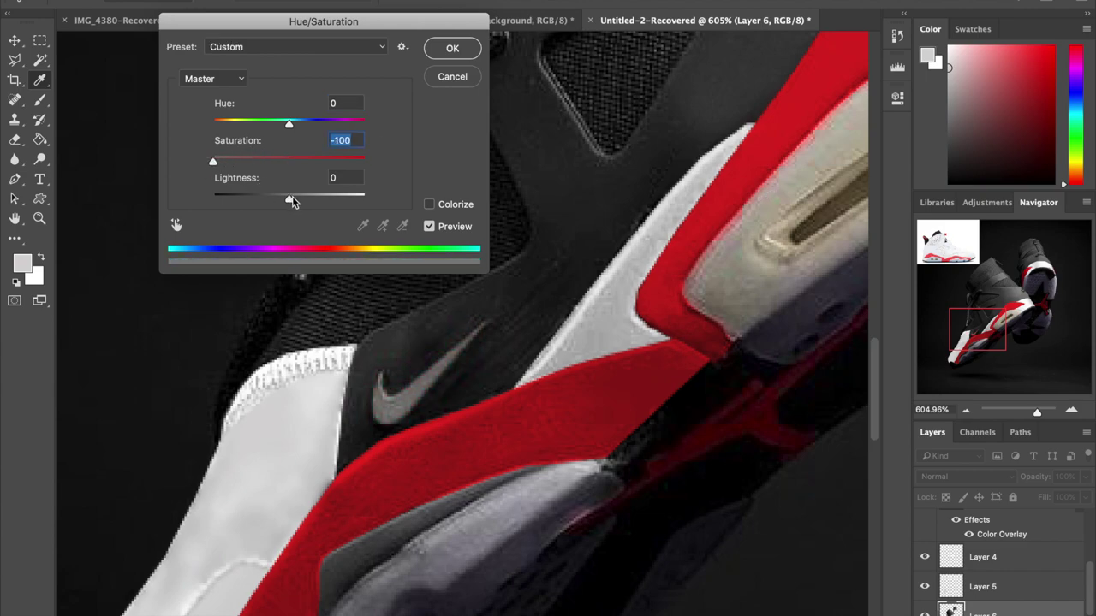
{"action": "key", "text": "Return"}
Step: Brighten the midtones of the uppers layer with Levels, turning the dark material medium grey
{"action": "left_click_drag", "start_coordinate": [1032, 417], "coordinate": [1024, 416]}
{"action": "left_click", "coordinate": [205, 0]}
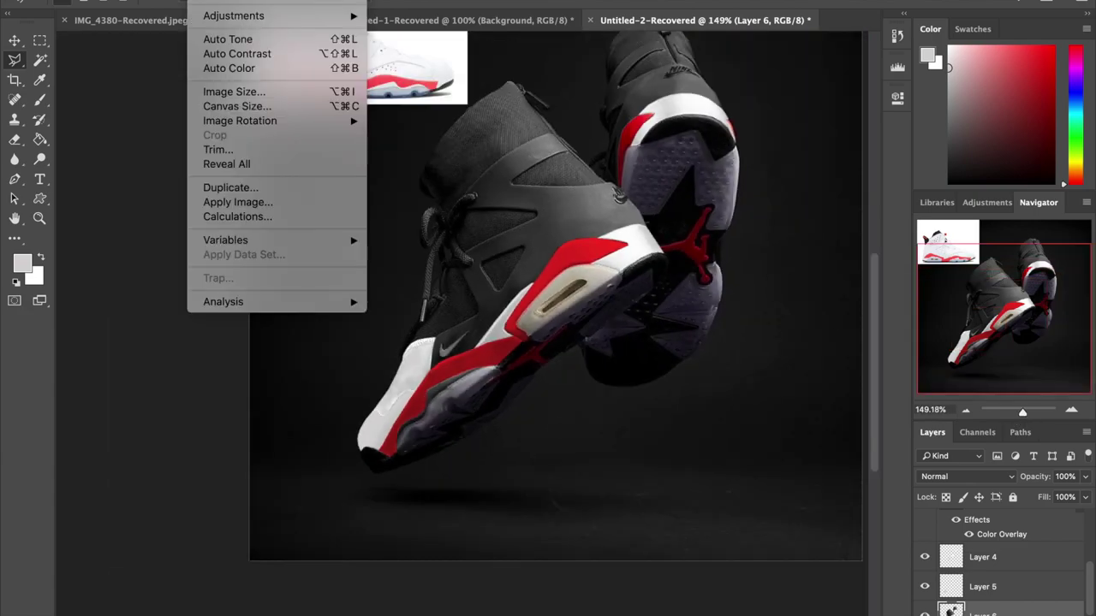
{"action": "mouse_move", "coordinate": [325, 16]}
{"action": "left_click", "coordinate": [458, 31]}
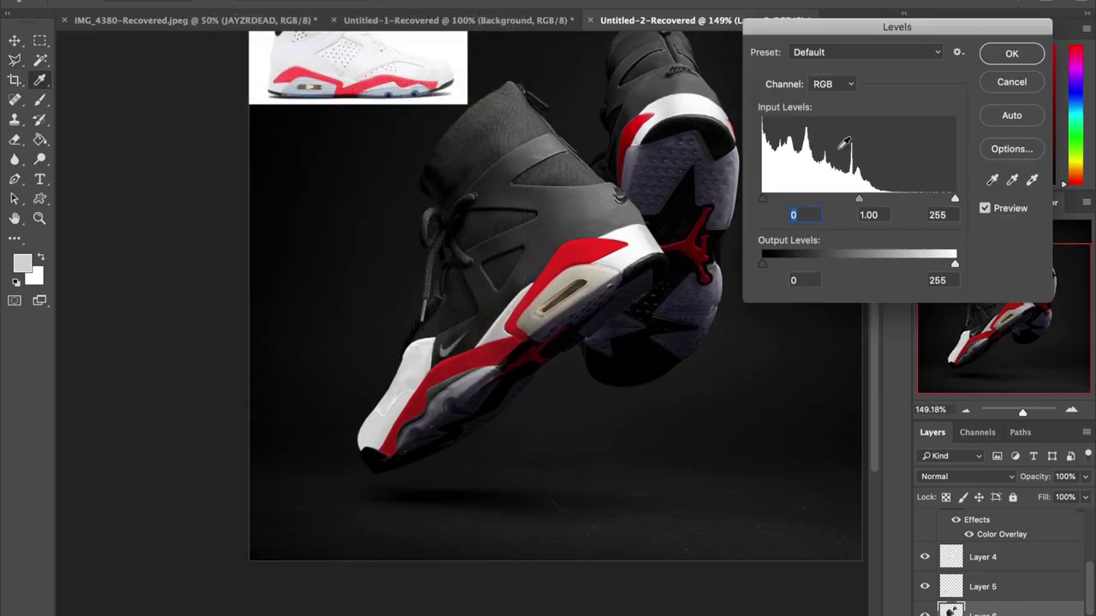
{"action": "left_click_drag", "start_coordinate": [861, 202], "coordinate": [799, 208]}
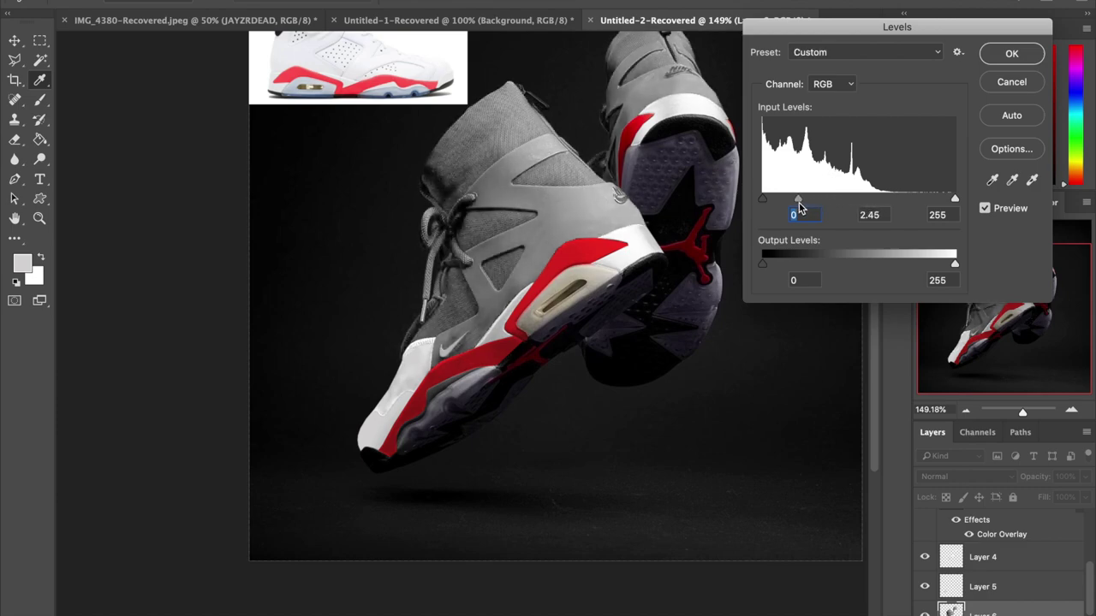
{"action": "left_click_drag", "start_coordinate": [795, 209], "coordinate": [820, 210]}
{"action": "key", "text": "Return"}
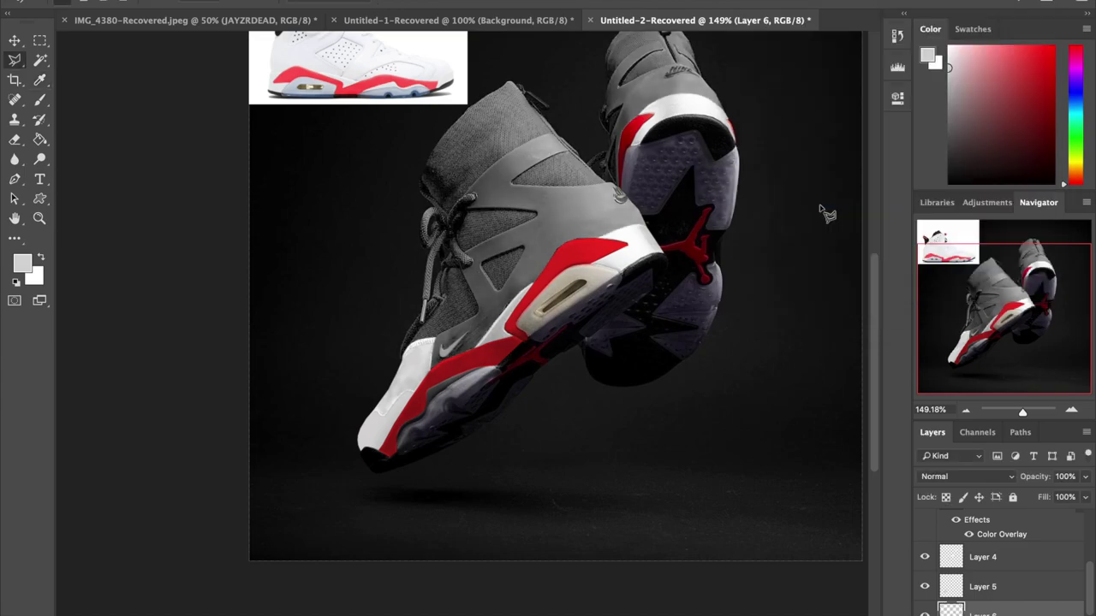
Step: Try reducing the black amount of the Neutrals to -100% on the uppers layer with Selective Color
{"action": "left_click", "coordinate": [210, 2]}
{"action": "mouse_move", "coordinate": [233, 15]}
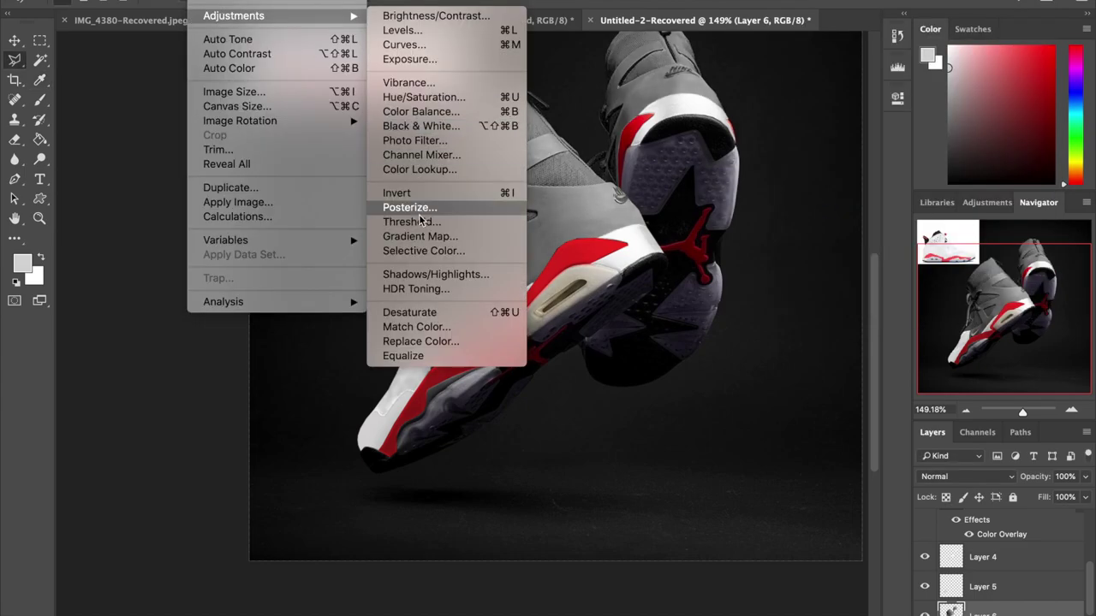
{"action": "left_click", "coordinate": [424, 252]}
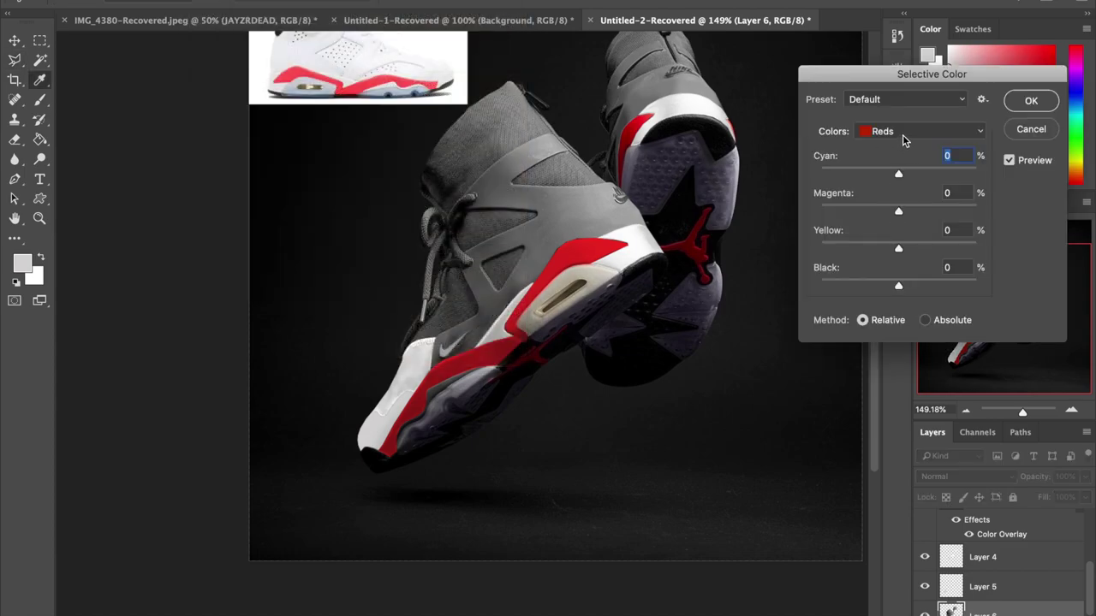
{"action": "left_click", "coordinate": [902, 134]}
{"action": "left_click", "coordinate": [899, 227]}
{"action": "left_click_drag", "start_coordinate": [897, 289], "coordinate": [803, 288]}
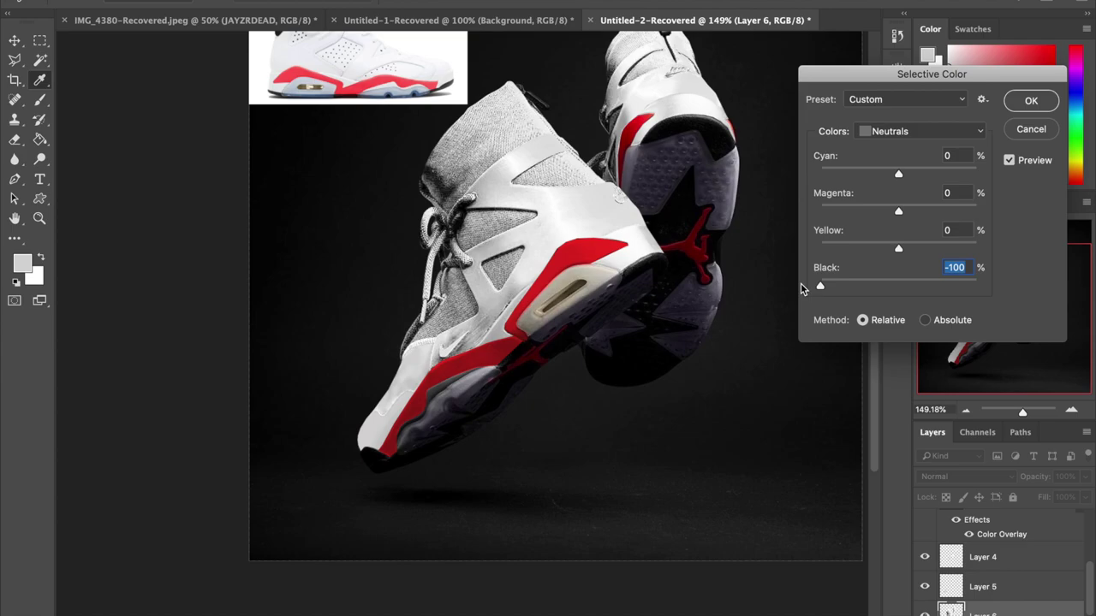
{"action": "left_click", "coordinate": [1030, 129]}
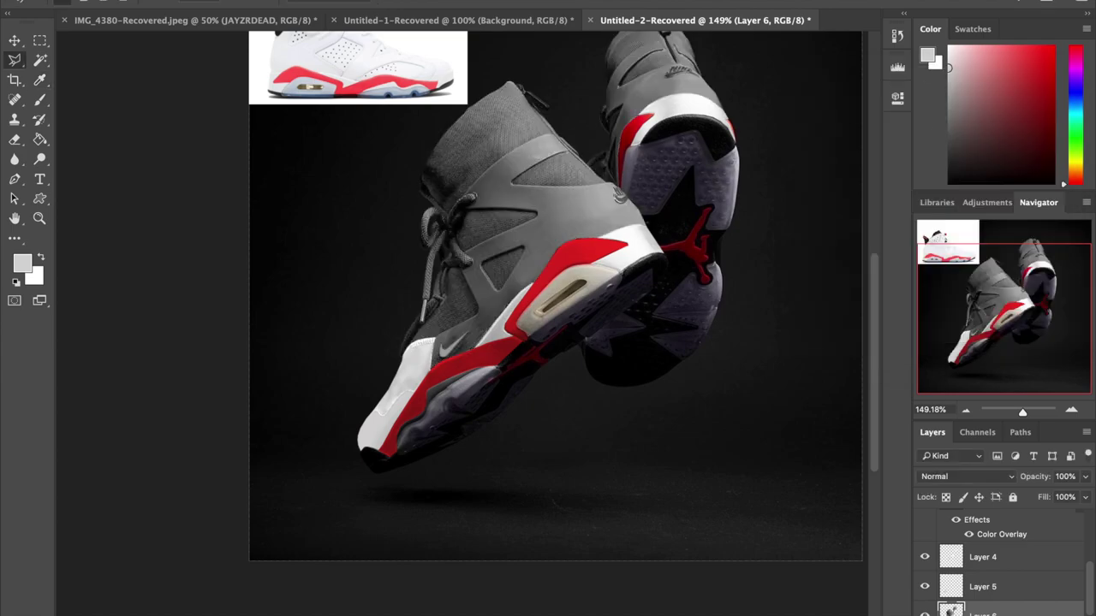
{"action": "left_click", "coordinate": [218, 1]}
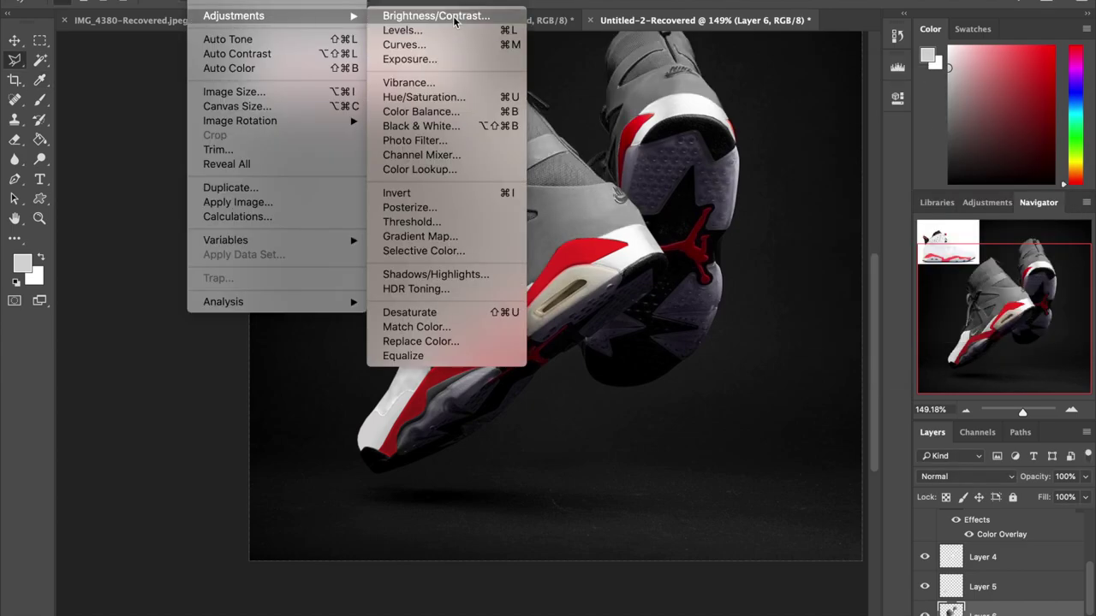
{"action": "left_click", "coordinate": [454, 16]}
{"action": "left_click_drag", "start_coordinate": [931, 80], "coordinate": [1085, 119]}
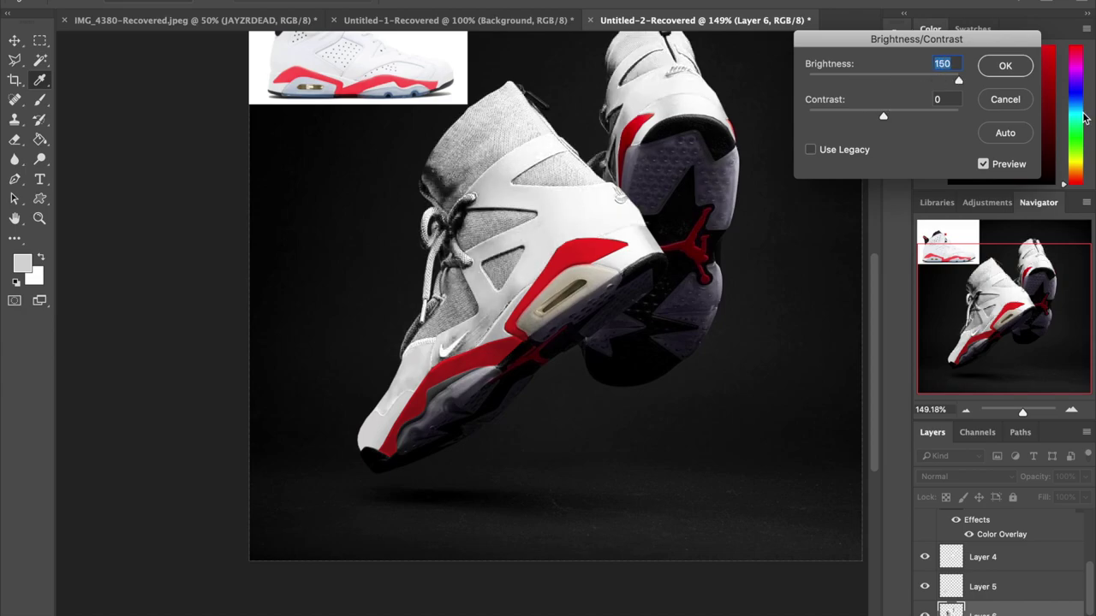
{"action": "left_click", "coordinate": [1004, 100]}
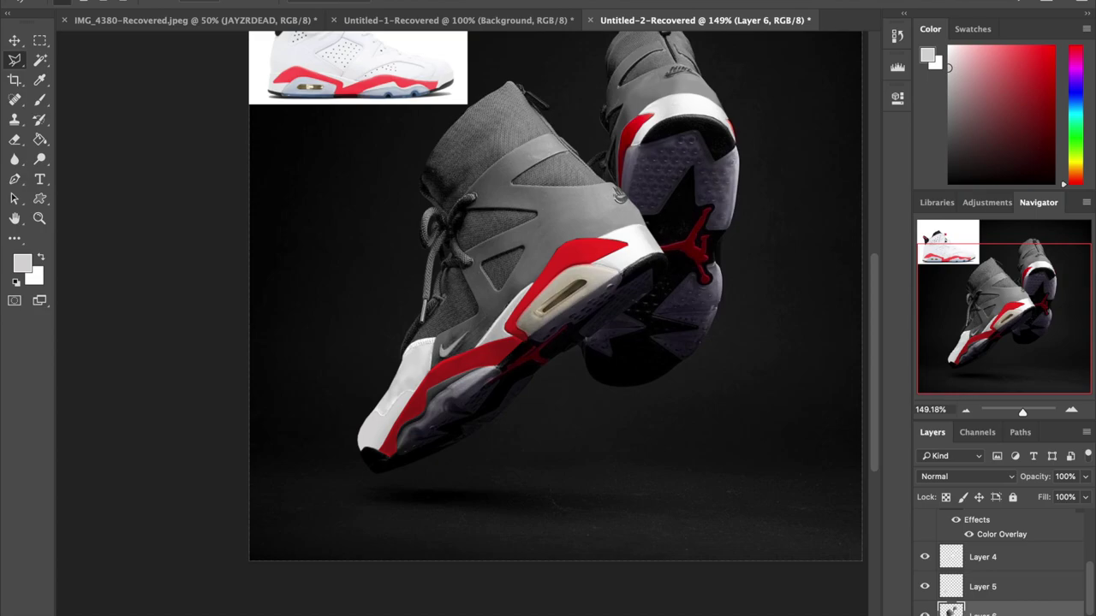
{"action": "left_click", "coordinate": [209, 2]}
{"action": "mouse_move", "coordinate": [221, 15]}
{"action": "left_click", "coordinate": [428, 42]}
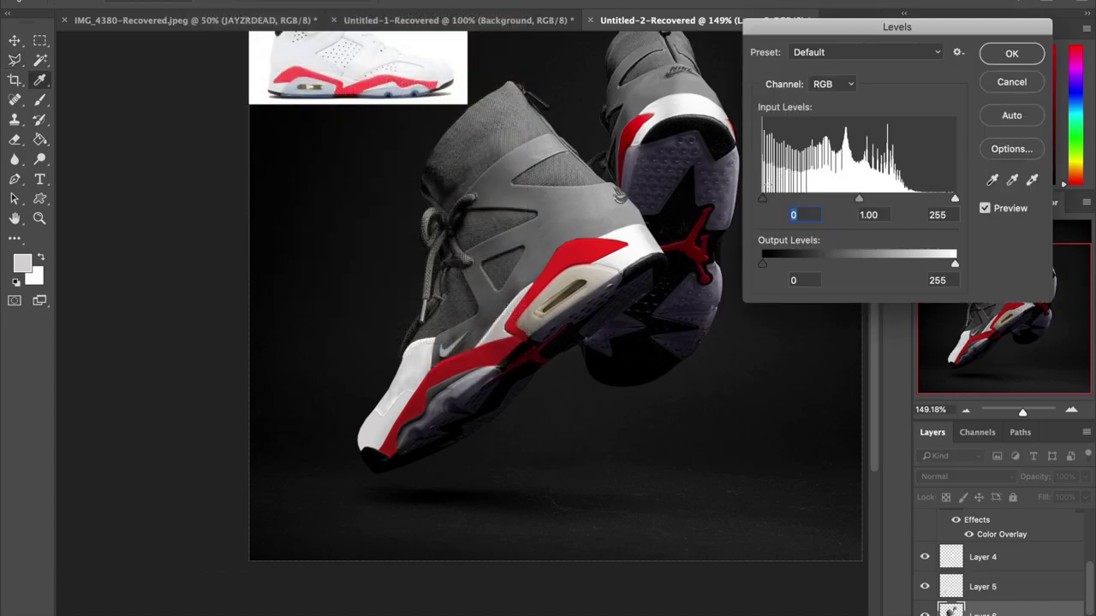
{"action": "left_click_drag", "start_coordinate": [860, 202], "coordinate": [774, 199]}
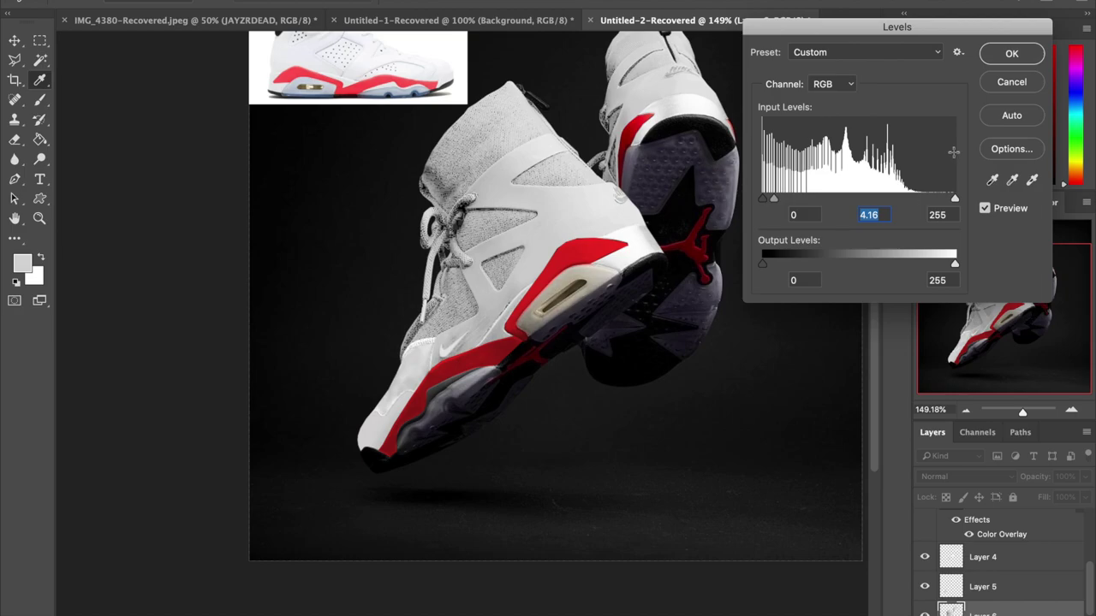
{"action": "left_click", "coordinate": [1008, 82]}
{"action": "left_click", "coordinate": [316, 1]}
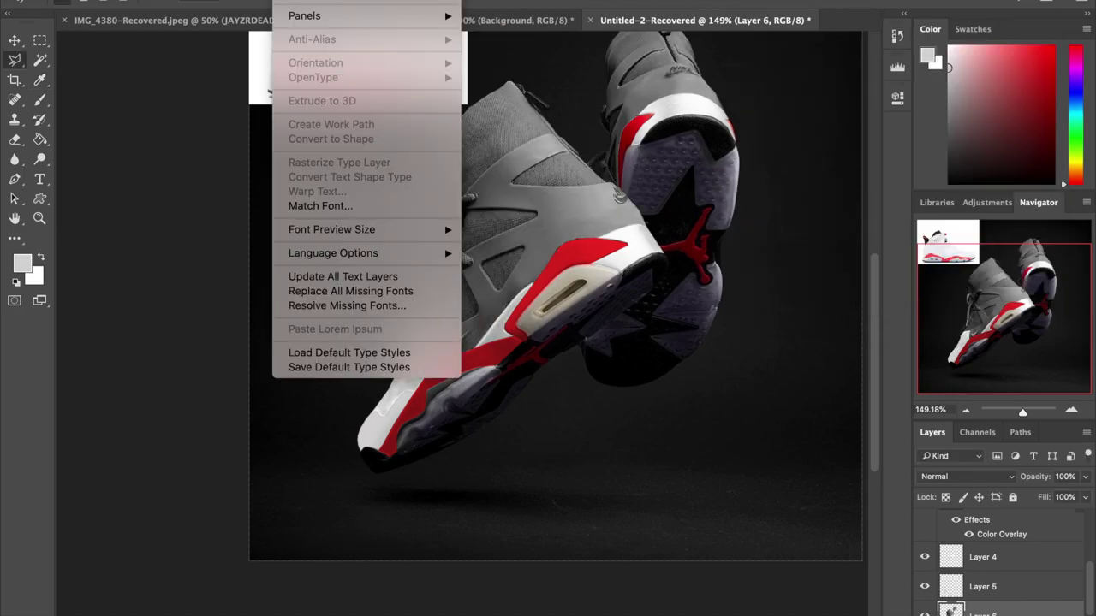
{"action": "mouse_move", "coordinate": [283, 15]}
{"action": "left_click", "coordinate": [395, 31]}
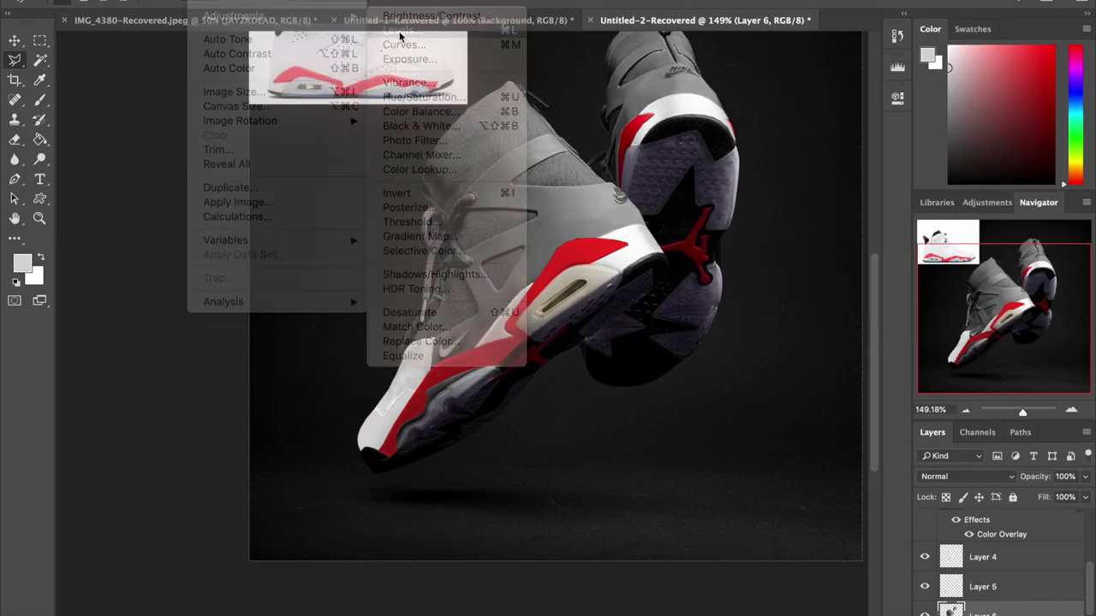
{"action": "left_click_drag", "start_coordinate": [763, 265], "coordinate": [664, 264]}
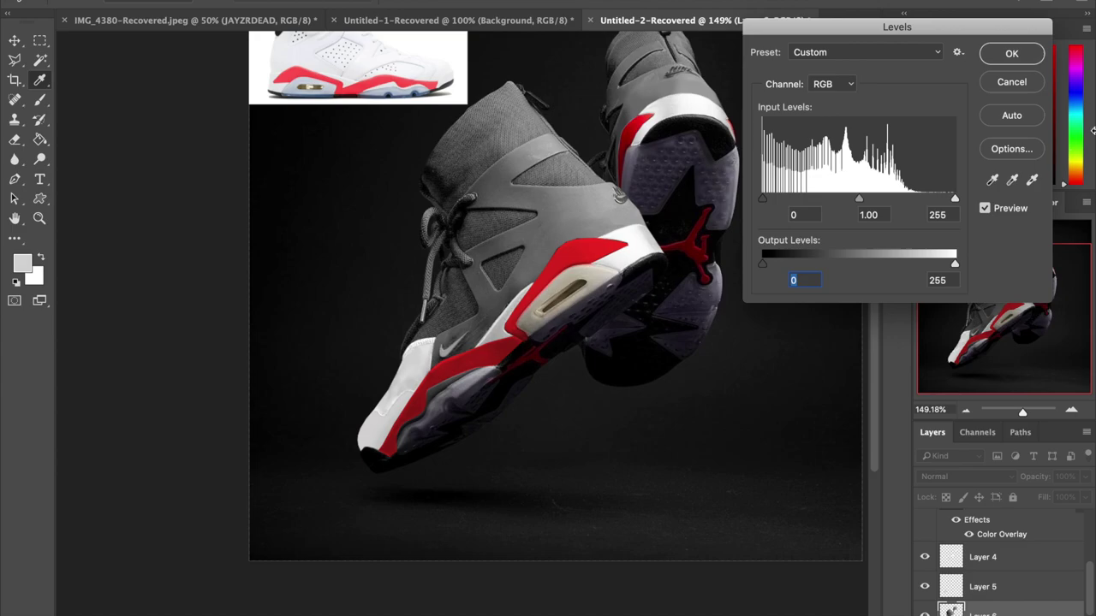
{"action": "left_click", "coordinate": [1032, 90]}
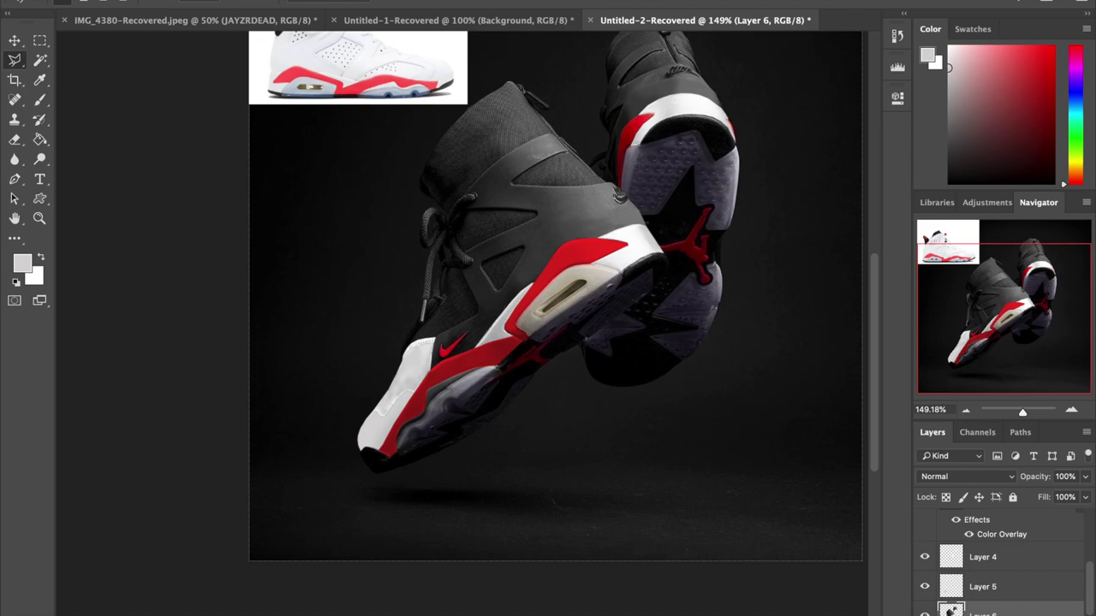
Step: Apply Brightness/Contrast to the uppers layer with brightness 150 and contrast -50
{"action": "left_click", "coordinate": [205, 0]}
{"action": "mouse_move", "coordinate": [257, 15]}
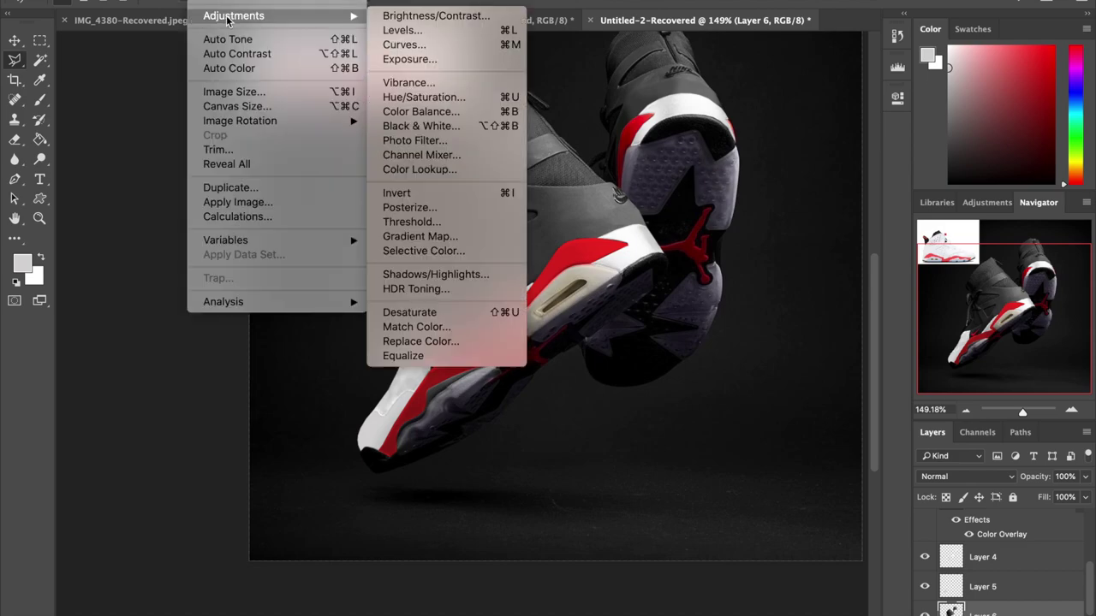
{"action": "left_click", "coordinate": [403, 17]}
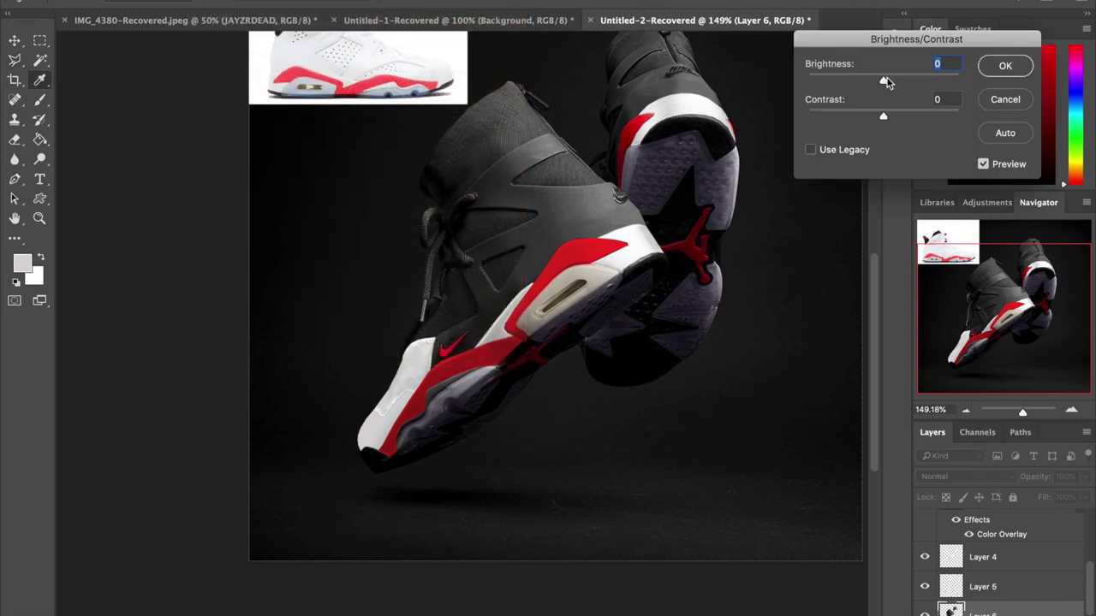
{"action": "left_click_drag", "start_coordinate": [885, 81], "coordinate": [1043, 93]}
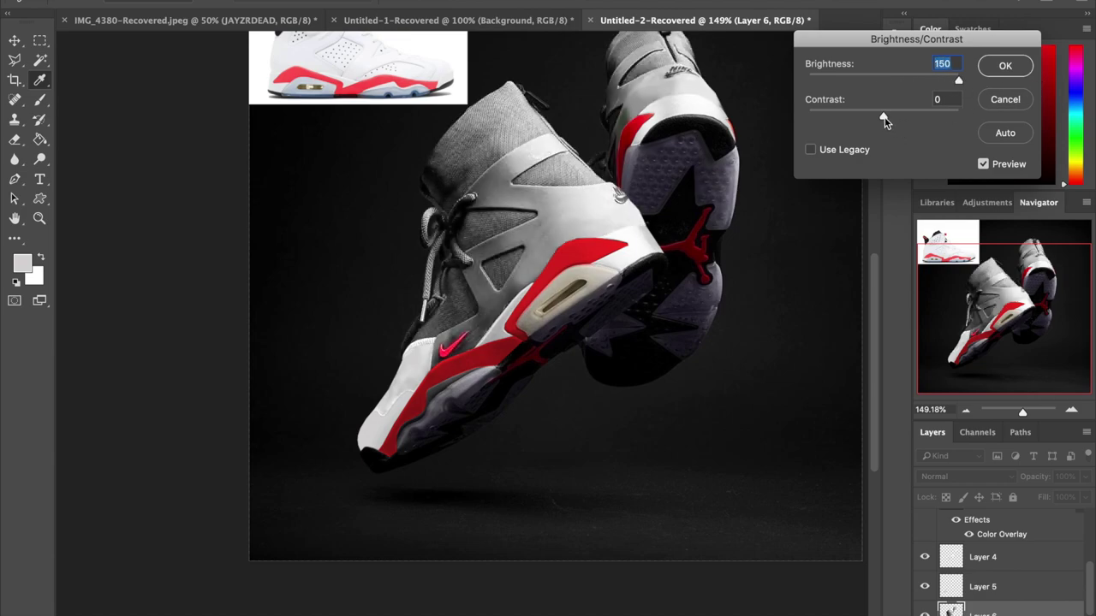
{"action": "left_click_drag", "start_coordinate": [879, 114], "coordinate": [768, 125]}
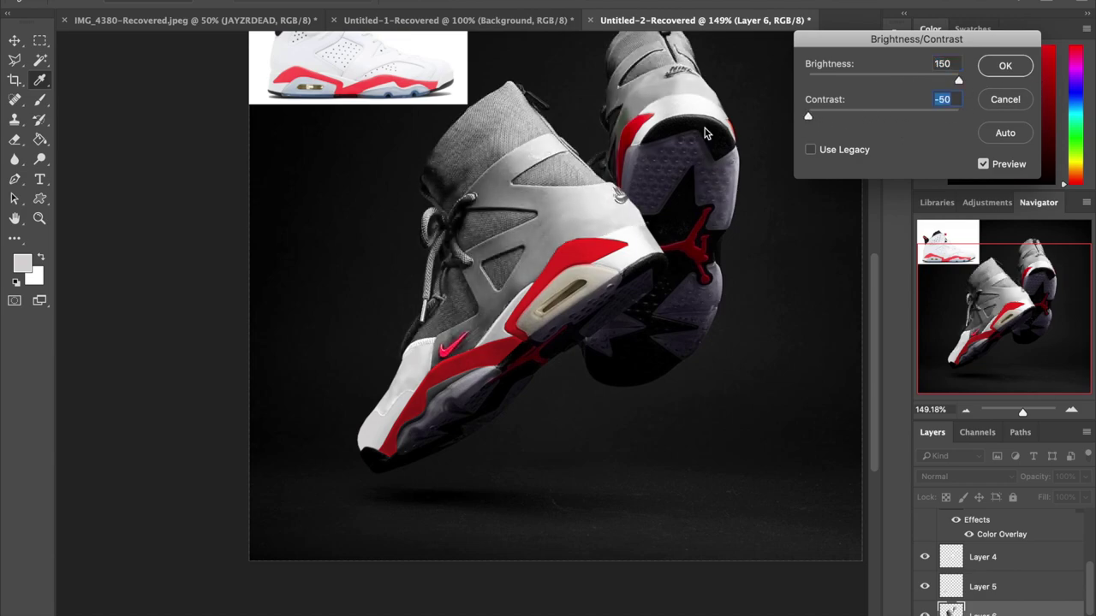
{"action": "key", "text": "Return"}
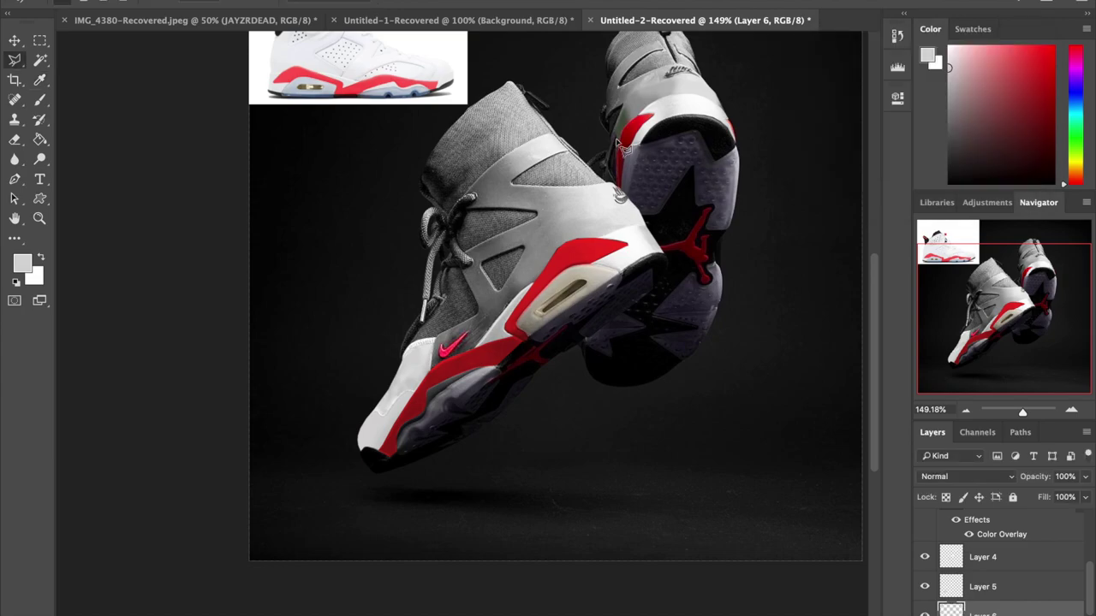
Step: Lighten the uppers layer with Levels, using a midtone input of 1.43 and an output black level of 68
{"action": "left_click", "coordinate": [210, 1]}
{"action": "mouse_move", "coordinate": [248, 16]}
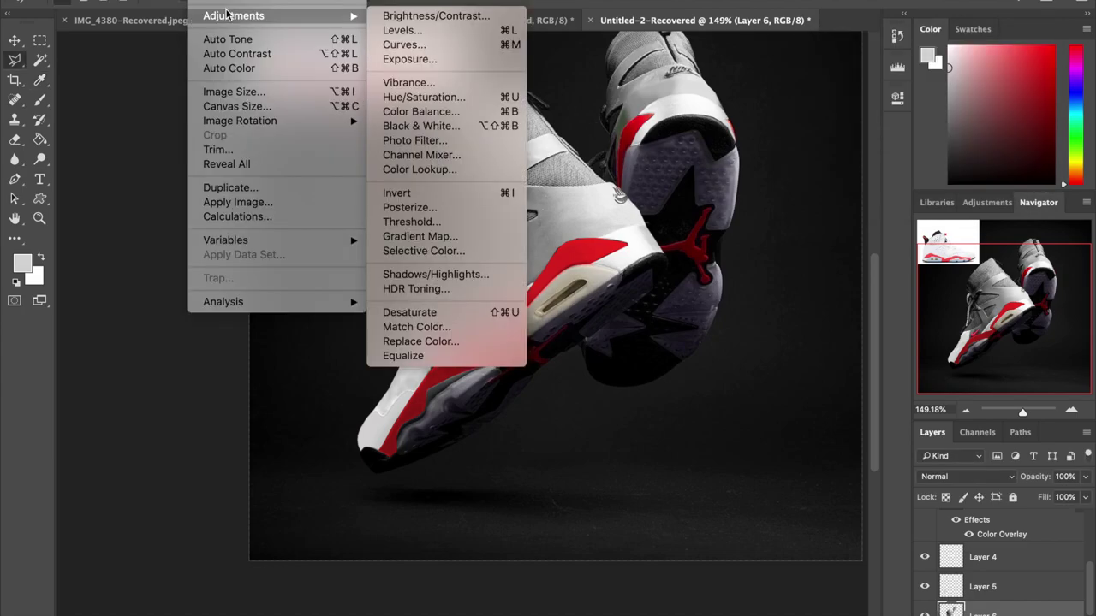
{"action": "left_click", "coordinate": [422, 31]}
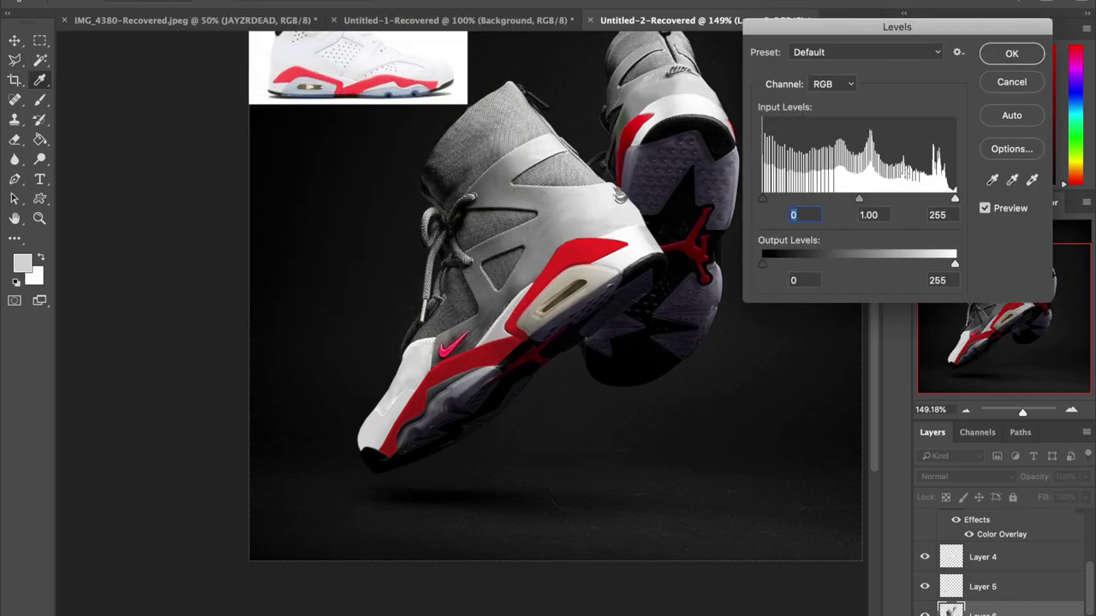
{"action": "left_click_drag", "start_coordinate": [861, 204], "coordinate": [774, 202]}
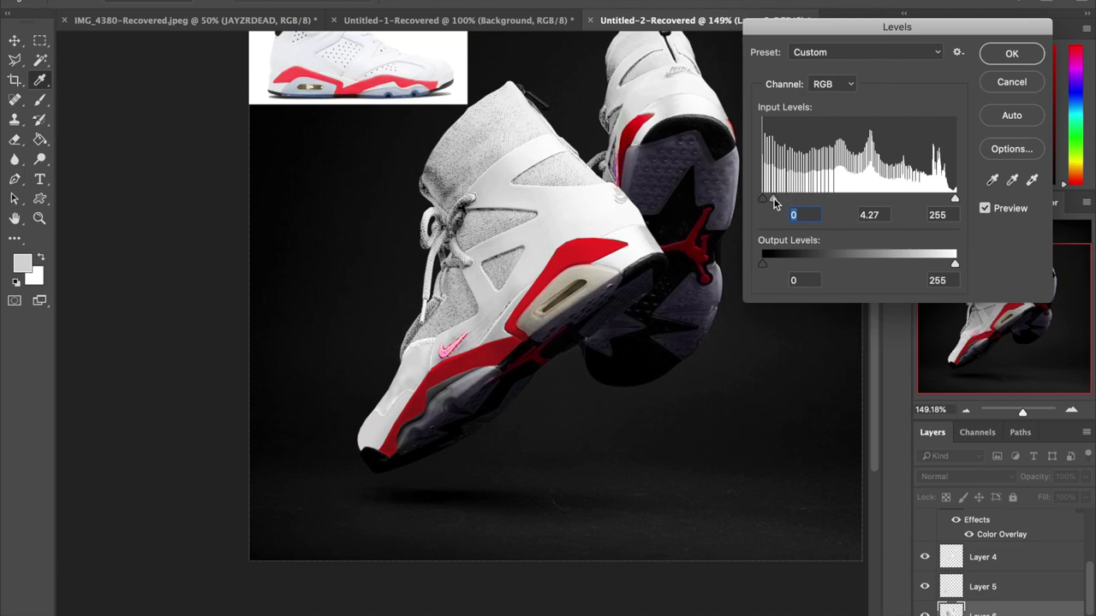
{"action": "mouse_move", "coordinate": [838, 197]}
{"action": "left_mouse_down"}
{"action": "mouse_move", "coordinate": [846, 202]}
{"action": "mouse_move", "coordinate": [833, 199]}
{"action": "left_mouse_up"}
{"action": "left_click_drag", "start_coordinate": [762, 263], "coordinate": [814, 267]}
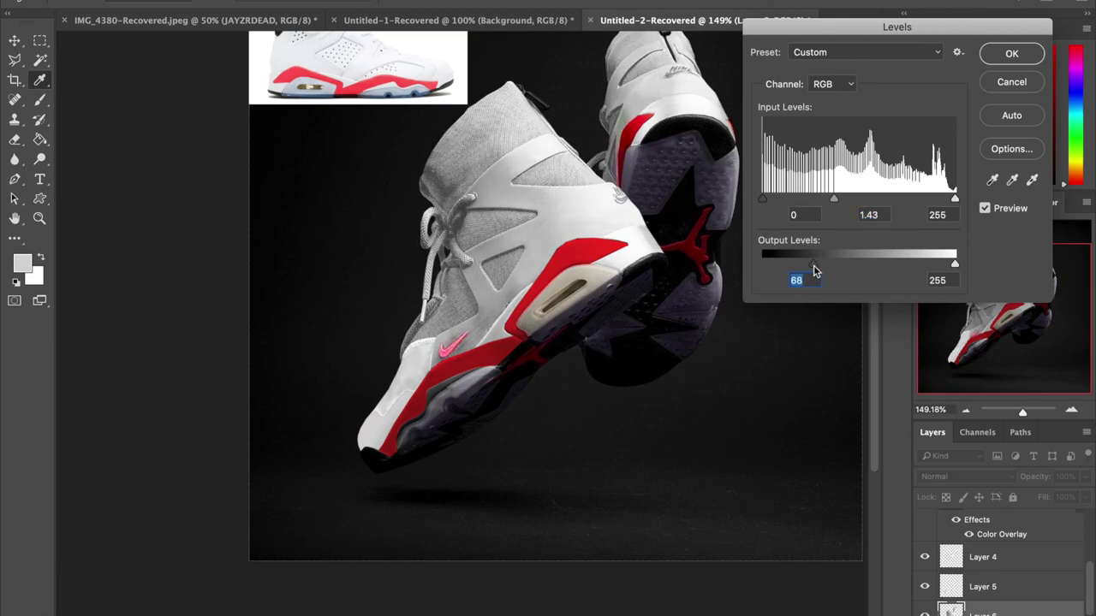
{"action": "key", "text": "Return"}
Step: Brighten the uppers layer further with an Exposure adjustment
{"action": "left_click_drag", "start_coordinate": [1022, 412], "coordinate": [1027, 411]}
{"action": "left_click", "coordinate": [212, 2]}
{"action": "left_click", "coordinate": [433, 62]}
{"action": "left_click_drag", "start_coordinate": [547, 215], "coordinate": [871, 186]}
{"action": "left_click_drag", "start_coordinate": [835, 264], "coordinate": [835, 264]}
{"action": "left_click_drag", "start_coordinate": [835, 301], "coordinate": [878, 302]}
{"action": "mouse_move", "coordinate": [835, 338]}
{"action": "left_mouse_down"}
{"action": "mouse_move", "coordinate": [807, 340]}
{"action": "mouse_move", "coordinate": [846, 338]}
{"action": "left_mouse_up"}
{"action": "key", "text": "Return"}
Step: Fine-tune the uppers layer with a small Hue/Saturation adjustment
{"action": "left_click", "coordinate": [212, 2]}
{"action": "left_click", "coordinate": [432, 92]}
{"action": "left_click_drag", "start_coordinate": [288, 196], "coordinate": [306, 201]}
{"action": "left_click_drag", "start_coordinate": [323, 21], "coordinate": [727, 408]}
{"action": "left_click_drag", "start_coordinate": [709, 587], "coordinate": [715, 589]}
{"action": "left_click_drag", "start_coordinate": [1032, 409], "coordinate": [1024, 411]}
{"action": "left_click_drag", "start_coordinate": [714, 587], "coordinate": [716, 587]}
{"action": "key", "text": "Return"}
{"action": "left_click_drag", "start_coordinate": [1024, 414], "coordinate": [1019, 413]}
Step: Adjust a single colour range of the uppers layer with Selective Color
{"action": "left_click", "coordinate": [212, 2]}
{"action": "left_click", "coordinate": [428, 250]}
{"action": "left_click", "coordinate": [921, 131]}
{"action": "left_click", "coordinate": [882, 225]}
{"action": "left_click", "coordinate": [955, 267]}
{"action": "key", "text": "Up"}
{"action": "left_click", "coordinate": [1030, 130]}
Step: Outline the front shoe's laces with the Polygonal Lasso and copy them from the Background to a new layer above the uppers
{"action": "left_click_drag", "start_coordinate": [1024, 412], "coordinate": [1033, 413]}
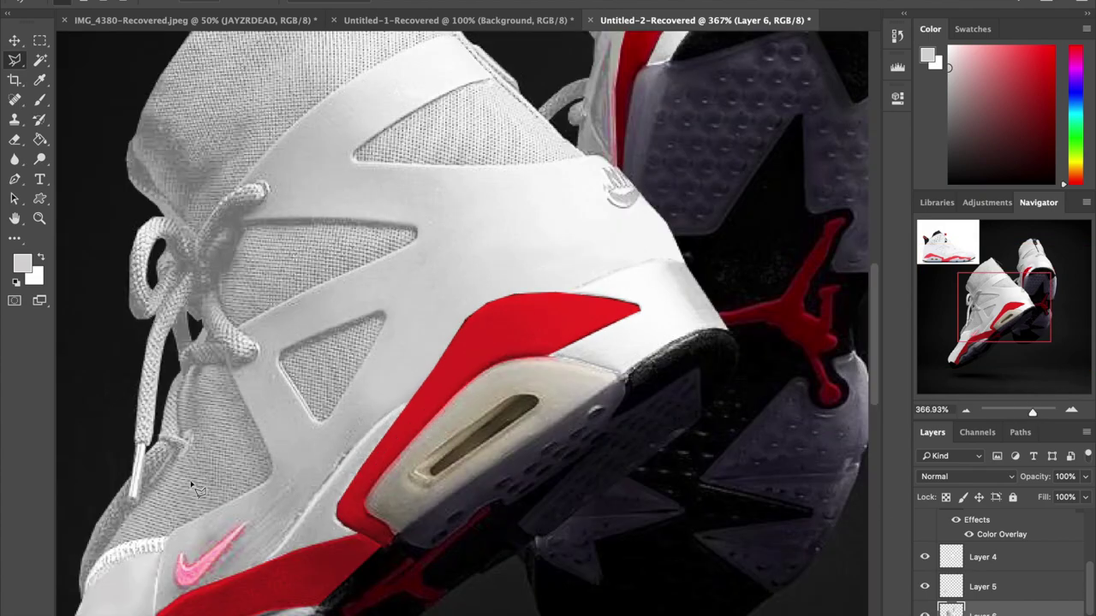
{"action": "scroll", "coordinate": [198, 489], "scroll_direction": "down", "scroll_amount": 3}
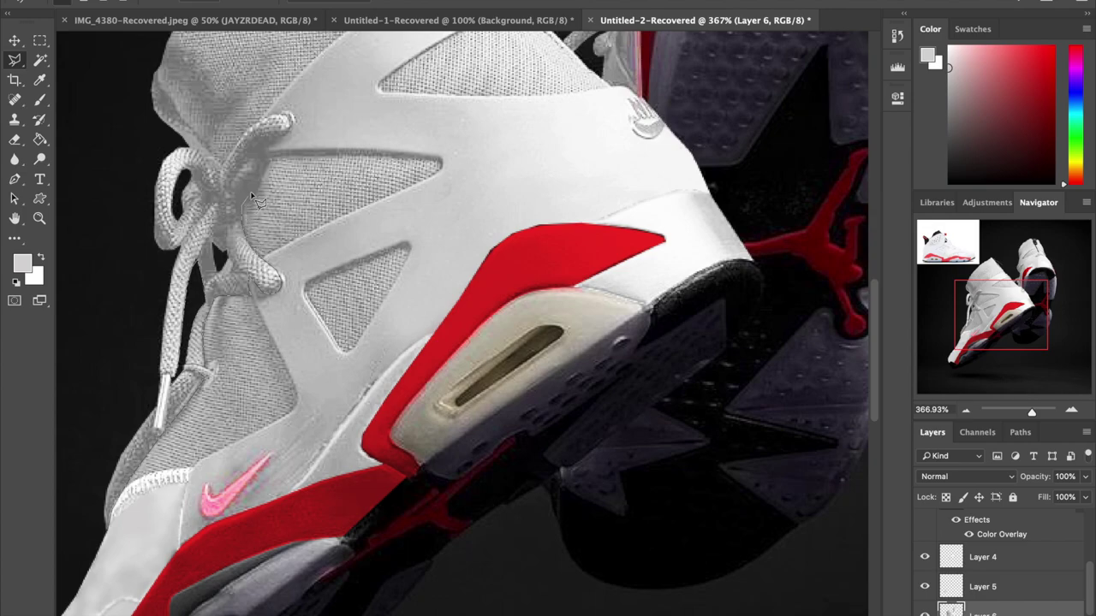
{"action": "left_click", "coordinate": [244, 212]}
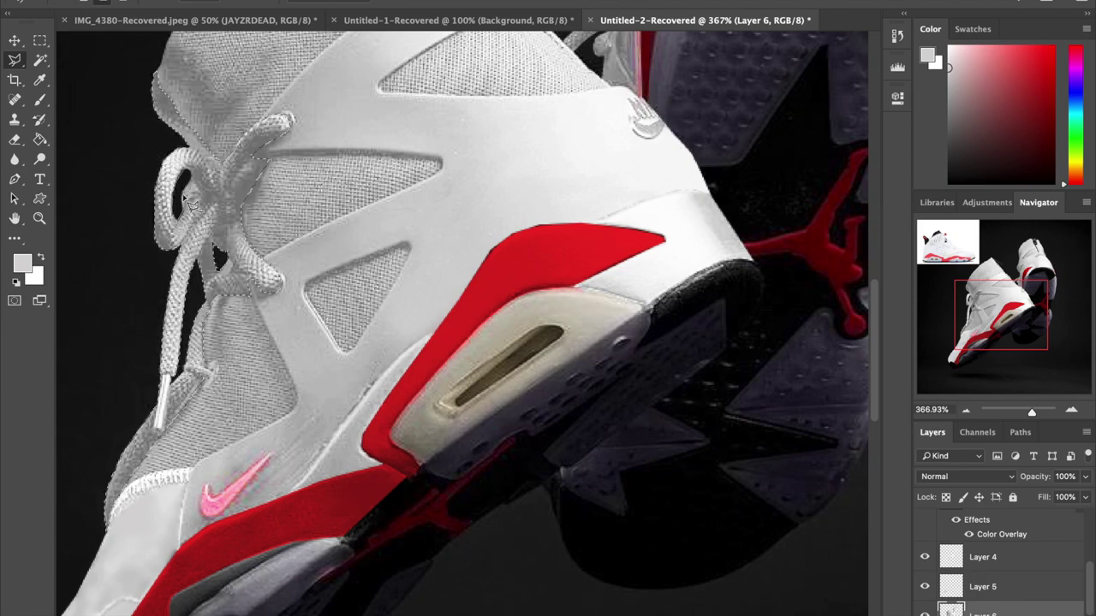
{"action": "scroll", "coordinate": [193, 257], "scroll_direction": "up", "scroll_amount": 2}
{"action": "key", "text": "alt+bracketleft"}
{"action": "key", "text": "ctrl+j"}
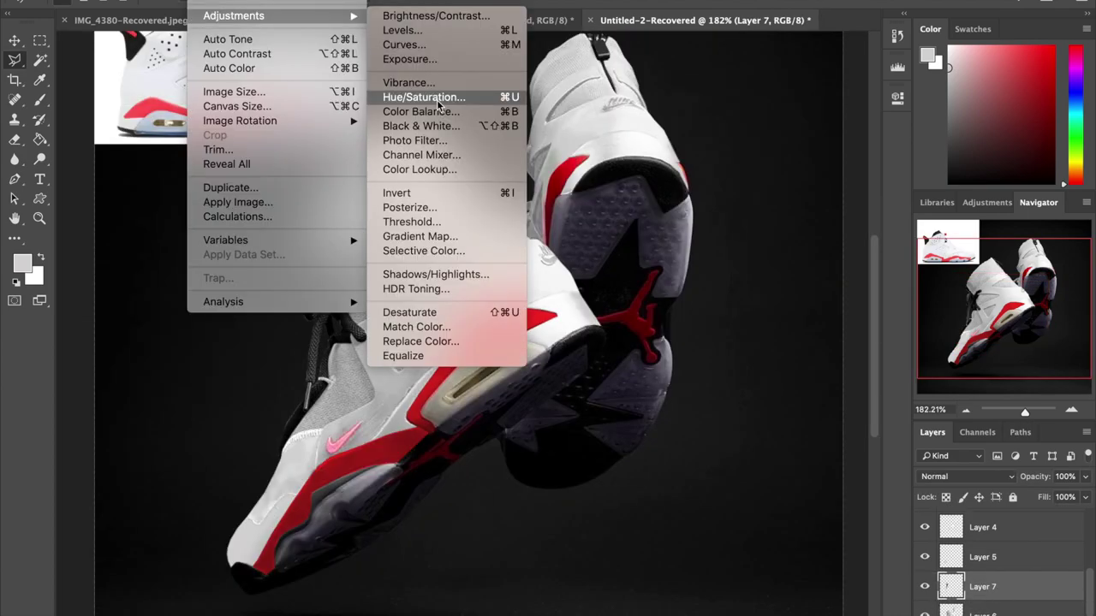
Step: Brighten the dark laces on the new layer with Levels and Selective Color
{"action": "left_click", "coordinate": [445, 163]}
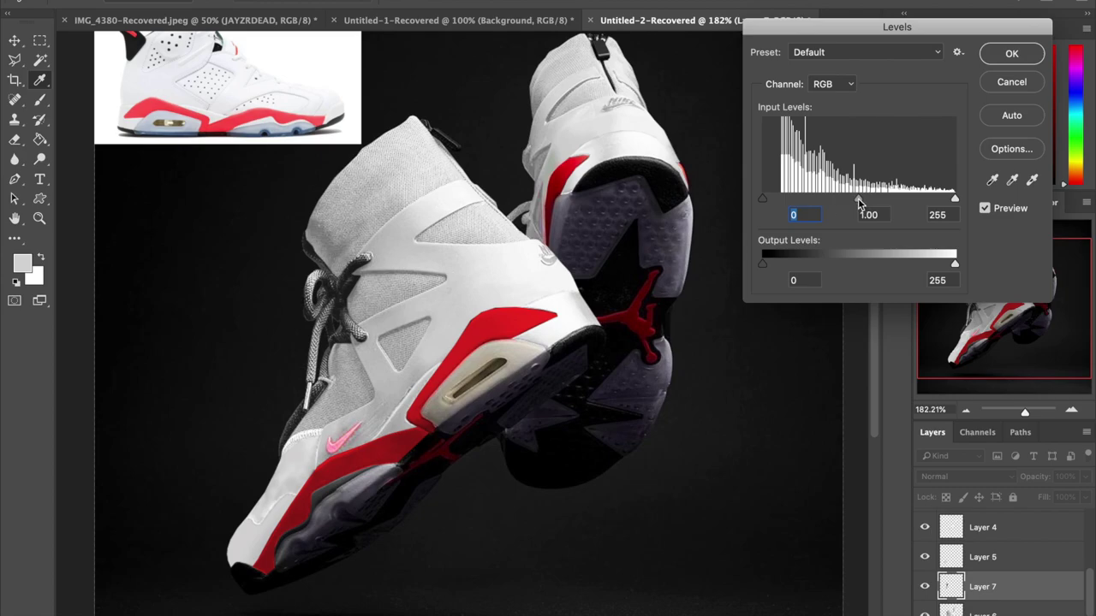
{"action": "left_click_drag", "start_coordinate": [852, 211], "coordinate": [866, 212]}
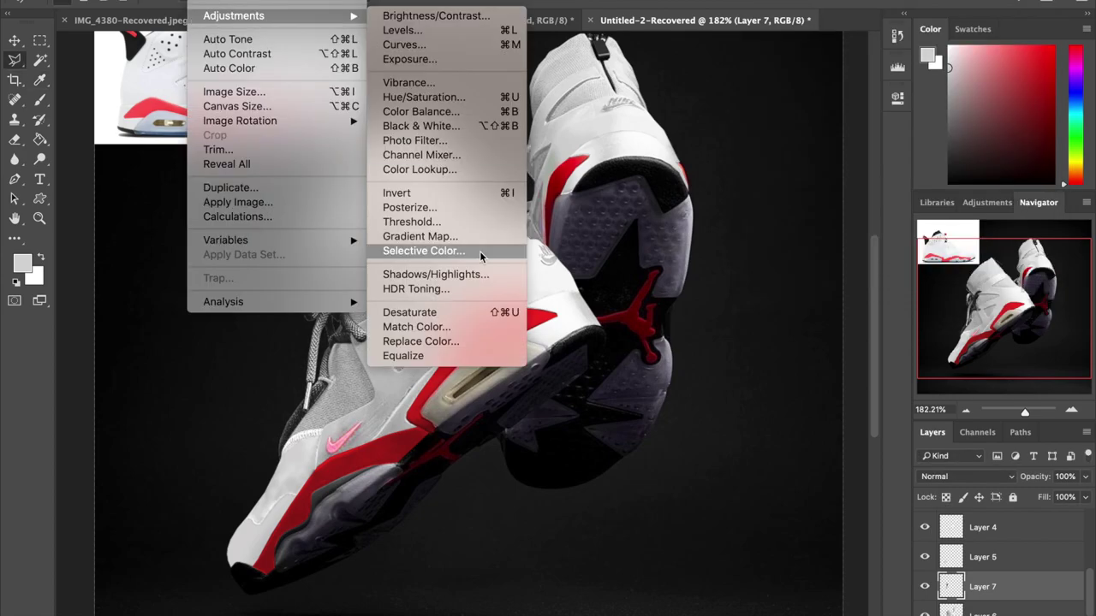
{"action": "left_click", "coordinate": [454, 251]}
{"action": "left_click_drag", "start_coordinate": [898, 288], "coordinate": [882, 288]}
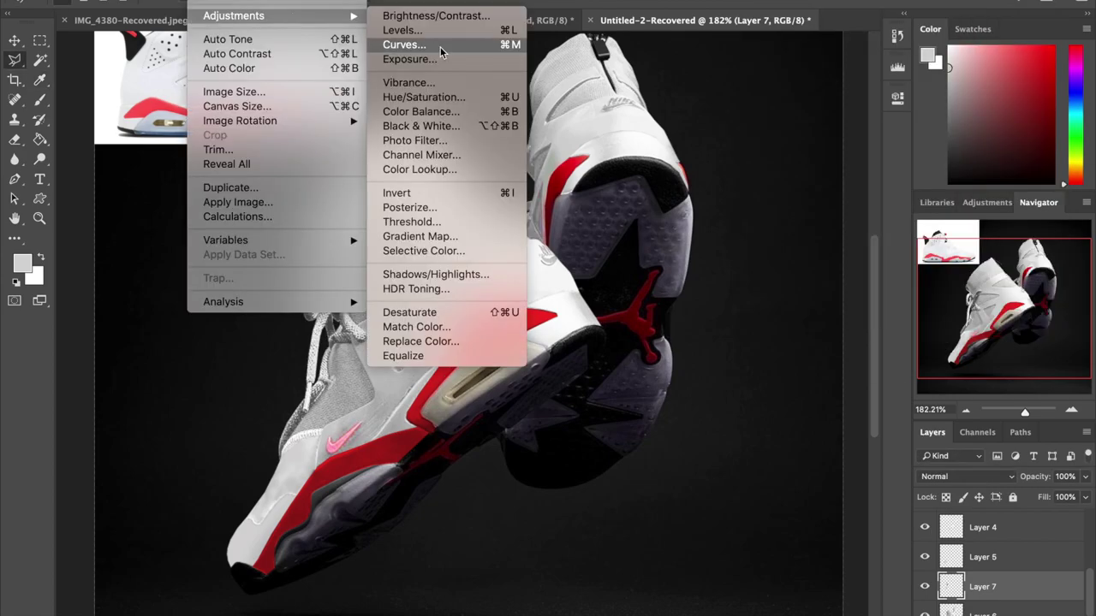
Step: Raise the output black level and slightly lighten the midtones of the laces layer with Levels, turning the laces white
{"action": "key", "text": "ctrl+l"}
{"action": "left_click_drag", "start_coordinate": [763, 264], "coordinate": [821, 260]}
{"action": "key", "text": "Tab"}
{"action": "mouse_move", "coordinate": [861, 202]}
{"action": "left_mouse_down"}
{"action": "mouse_move", "coordinate": [826, 202]}
{"action": "mouse_move", "coordinate": [880, 202]}
{"action": "mouse_move", "coordinate": [856, 202]}
{"action": "left_mouse_up"}
{"action": "key", "text": "Return"}
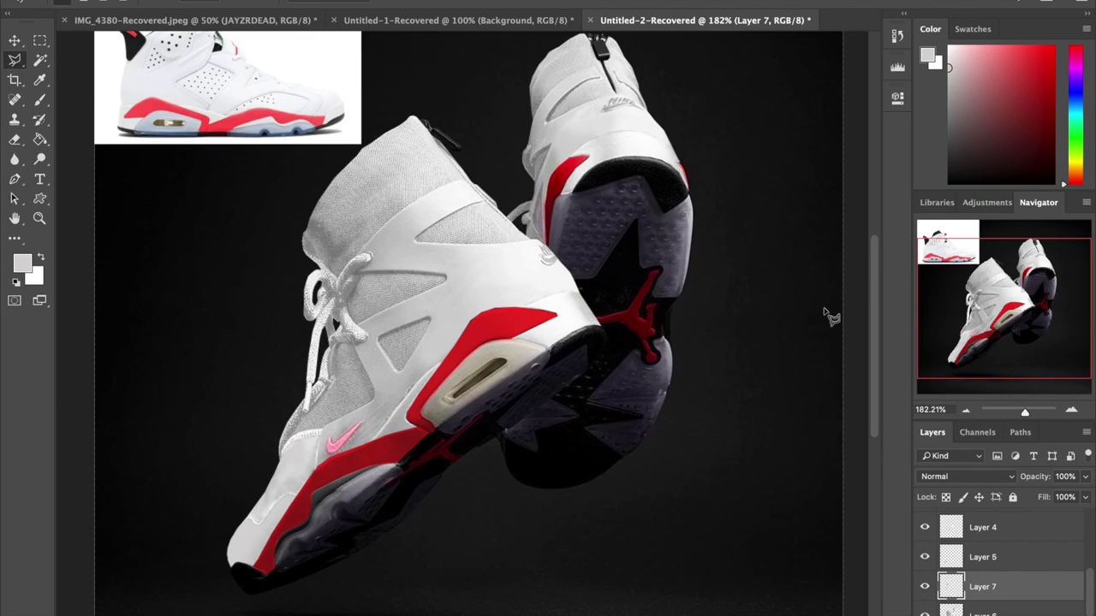
Step: Select the grey knit fabric areas of the front shoe on the uppers layer with the Polygonal Lasso
{"action": "left_click", "coordinate": [1041, 610]}
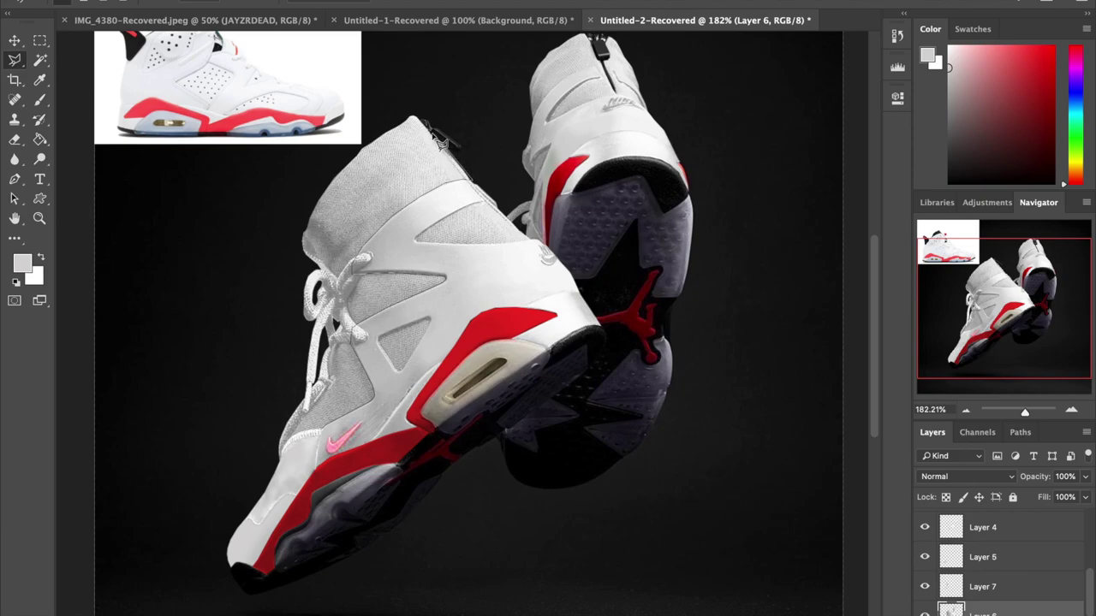
{"action": "left_click", "coordinate": [413, 114]}
{"action": "left_click", "coordinate": [363, 141]}
{"action": "left_click", "coordinate": [303, 209]}
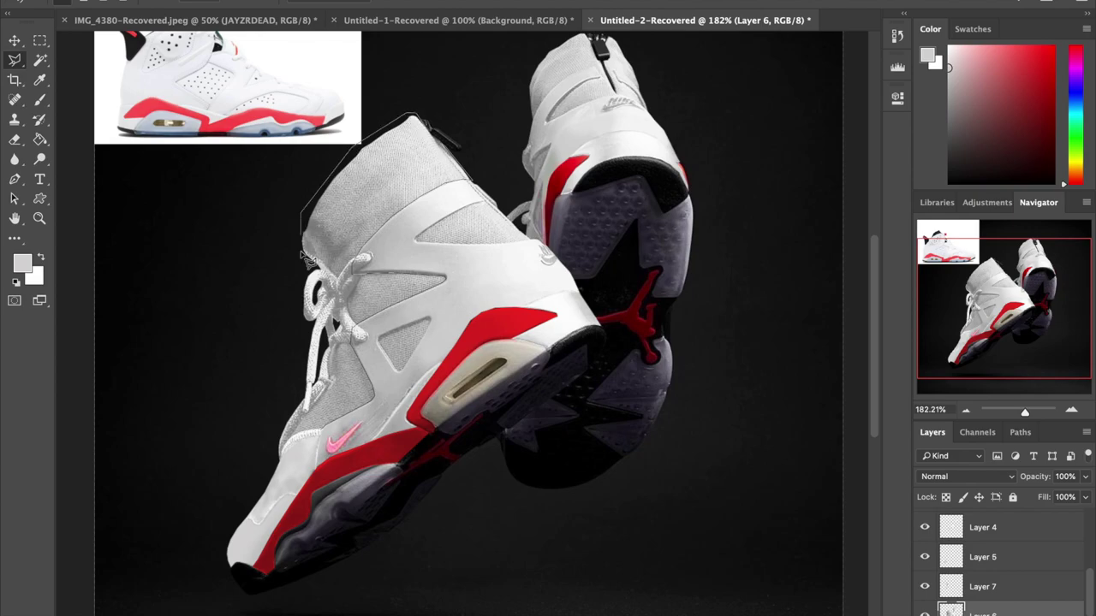
{"action": "left_click", "coordinate": [283, 451]}
{"action": "double_click", "coordinate": [326, 437]}
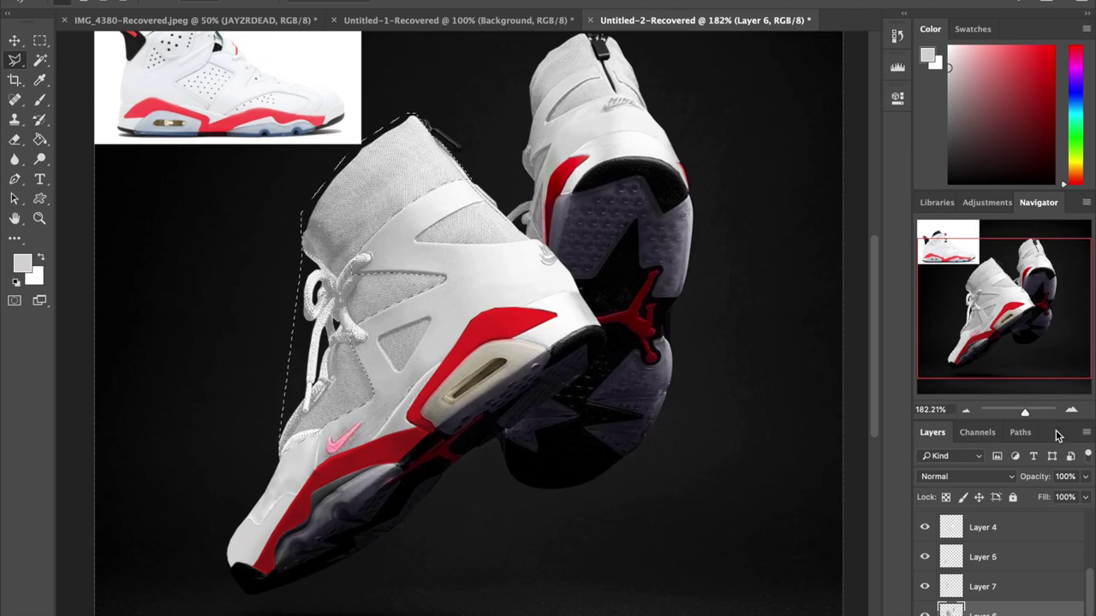
{"action": "left_click_drag", "start_coordinate": [1026, 412], "coordinate": [1030, 413]}
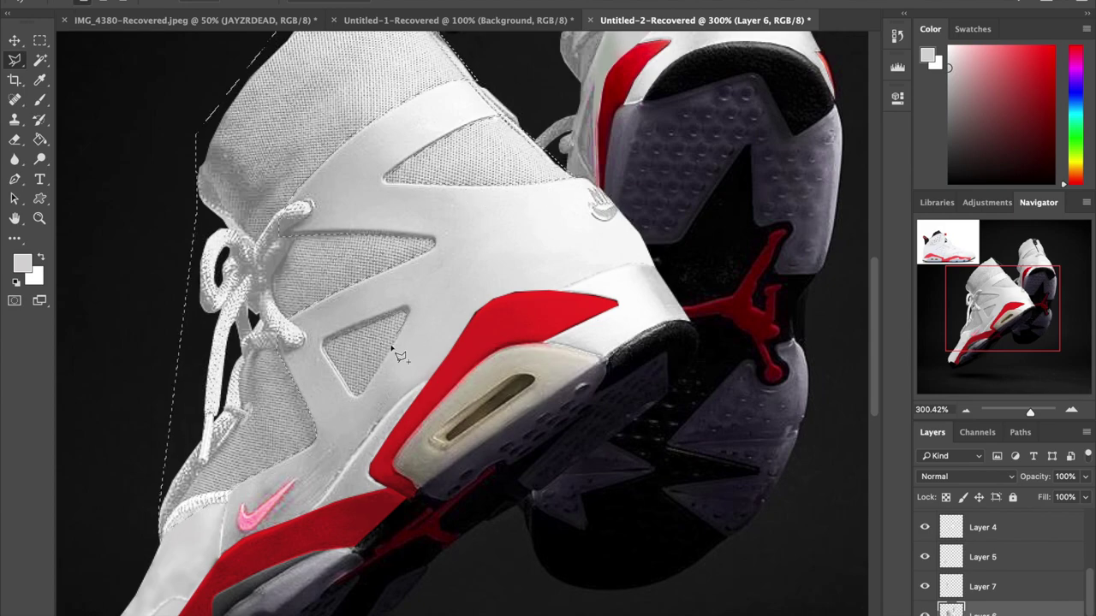
{"action": "left_click_drag", "start_coordinate": [1030, 412], "coordinate": [1025, 414]}
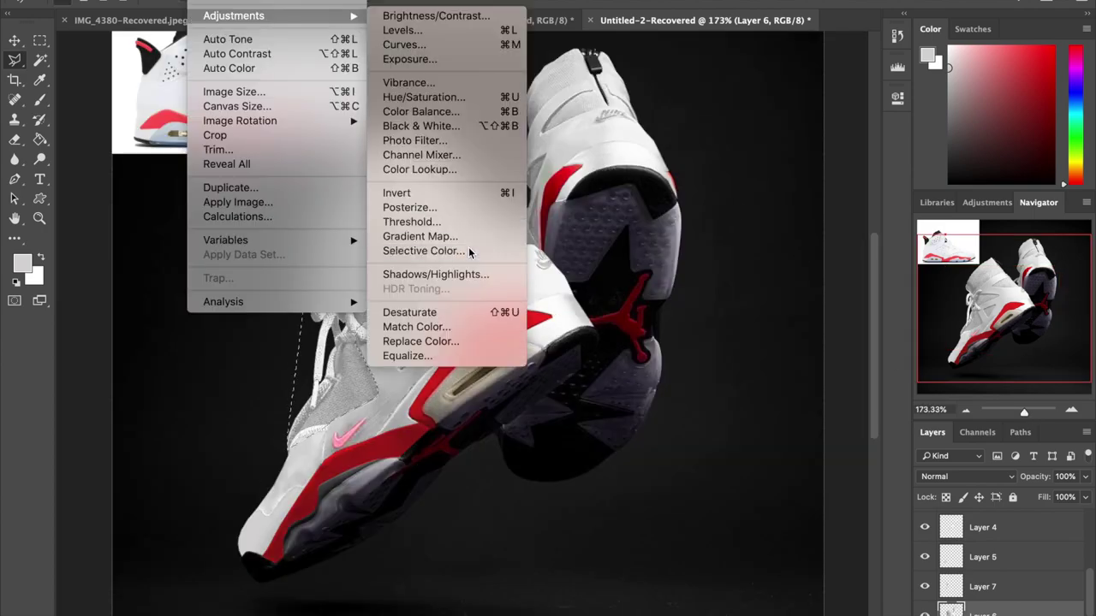
Step: Lighten the selected knit areas with Selective Color and clear the selection
{"action": "left_click", "coordinate": [428, 249]}
{"action": "left_click", "coordinate": [1032, 98]}
{"action": "key", "text": "ctrl+d"}
Step: Desaturate the pink swoosh near the toe of the front shoe with Hue/Saturation
{"action": "left_click_drag", "start_coordinate": [1023, 412], "coordinate": [1033, 412]}
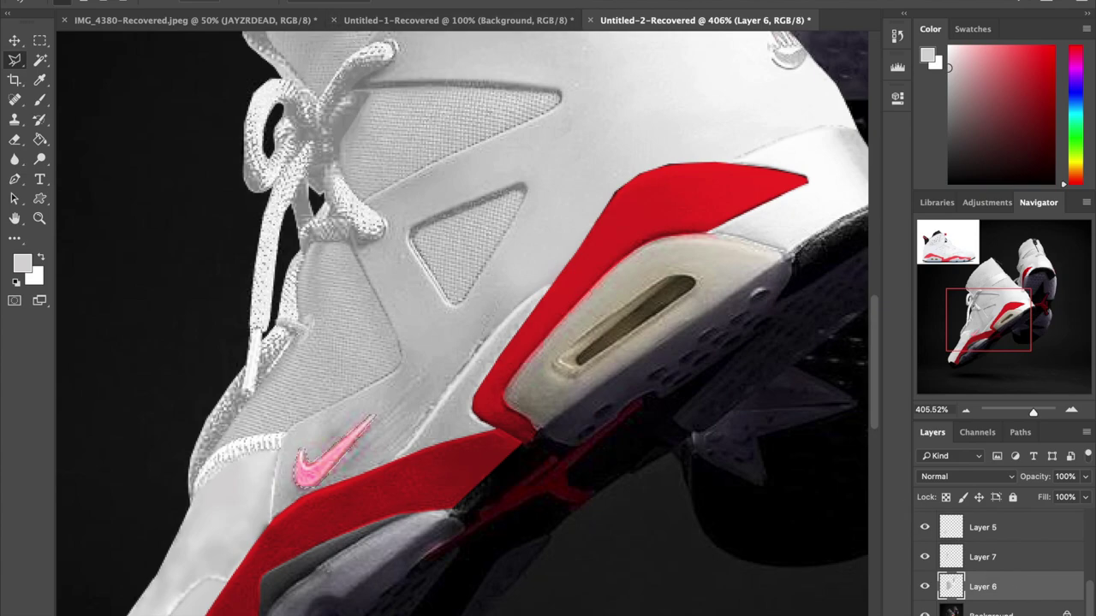
{"action": "left_click", "coordinate": [210, 2]}
{"action": "mouse_move", "coordinate": [256, 16]}
{"action": "left_click", "coordinate": [462, 96]}
{"action": "left_click_drag", "start_coordinate": [512, 240], "coordinate": [415, 244]}
{"action": "key", "text": "Return"}
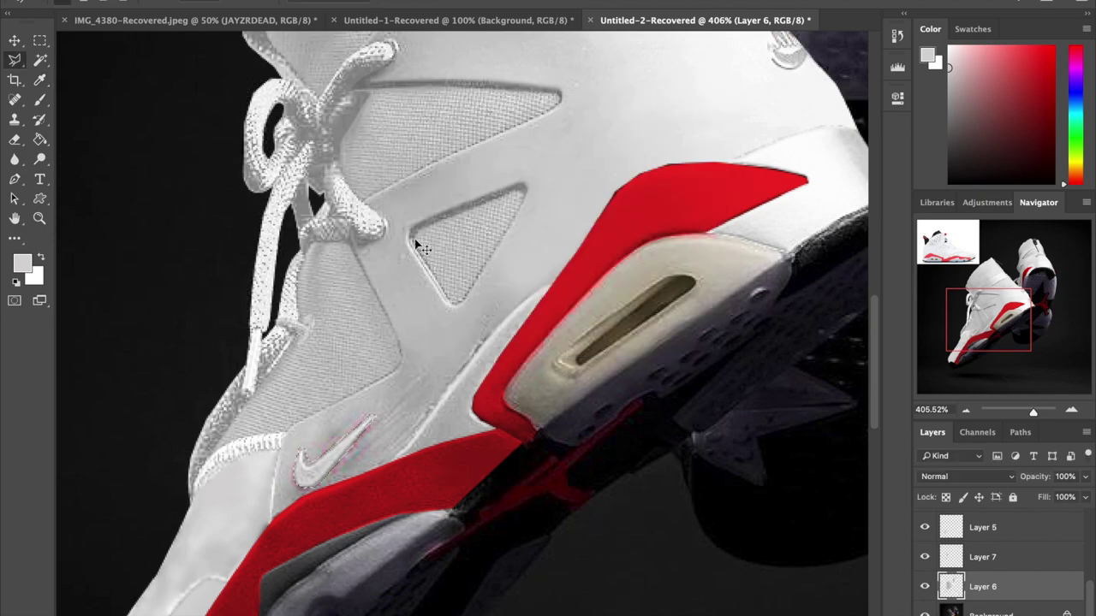
Step: Select the panel around the front shoe's toe swoosh with the Polygonal Lasso and fully desaturate it on Layer 6 with Hue/Saturation
{"action": "left_click", "coordinate": [288, 440]}
{"action": "left_click", "coordinate": [275, 517]}
{"action": "left_click", "coordinate": [360, 472]}
{"action": "left_click", "coordinate": [399, 447]}
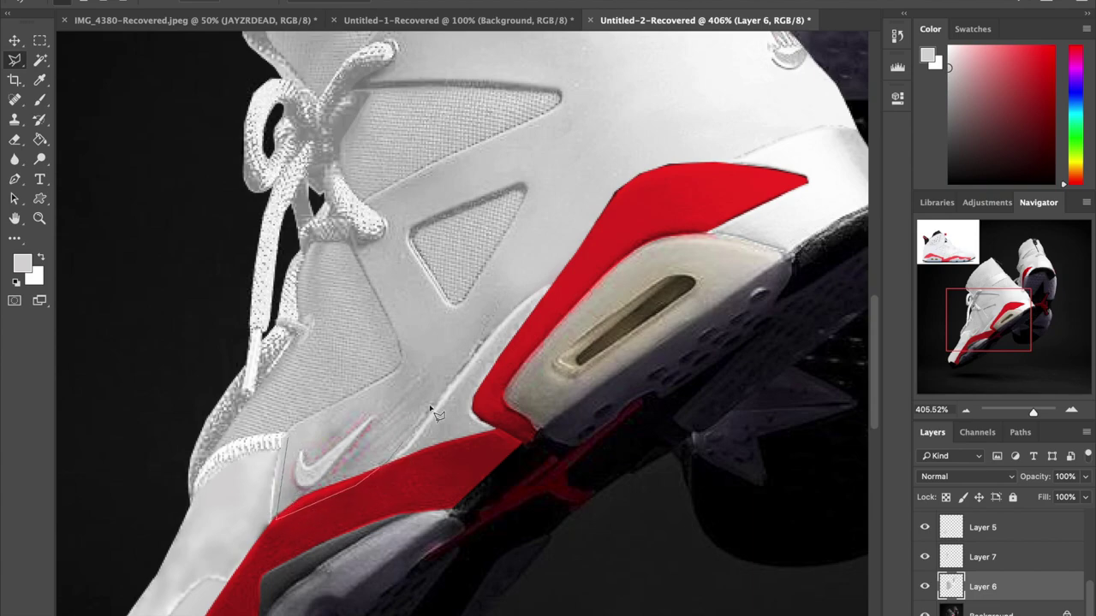
{"action": "left_click", "coordinate": [491, 327]}
{"action": "left_click", "coordinate": [291, 440]}
{"action": "left_click", "coordinate": [171, 1]}
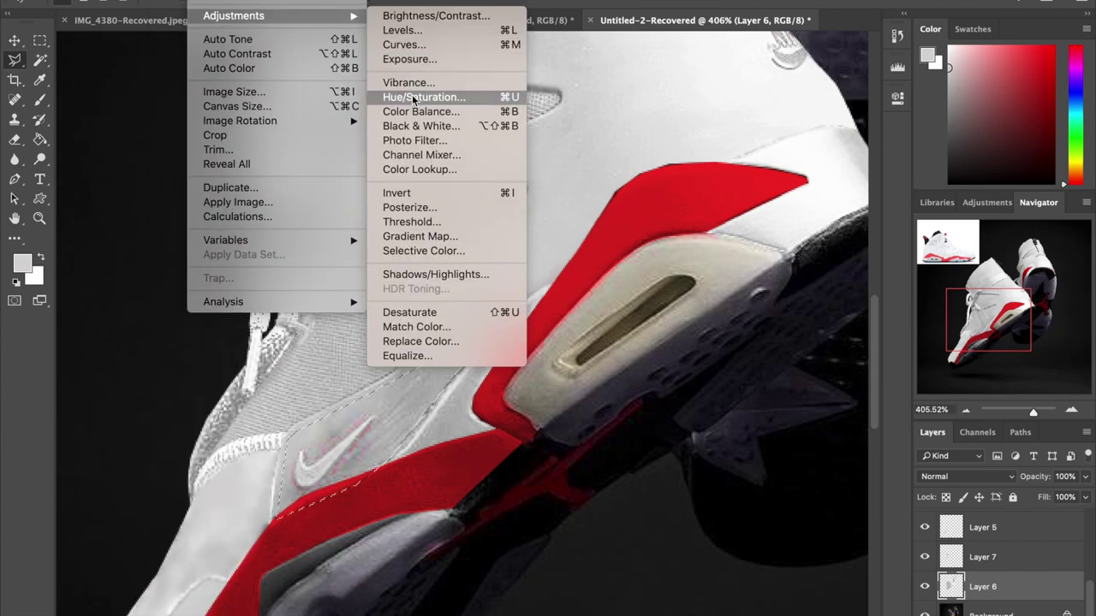
{"action": "left_click", "coordinate": [416, 97]}
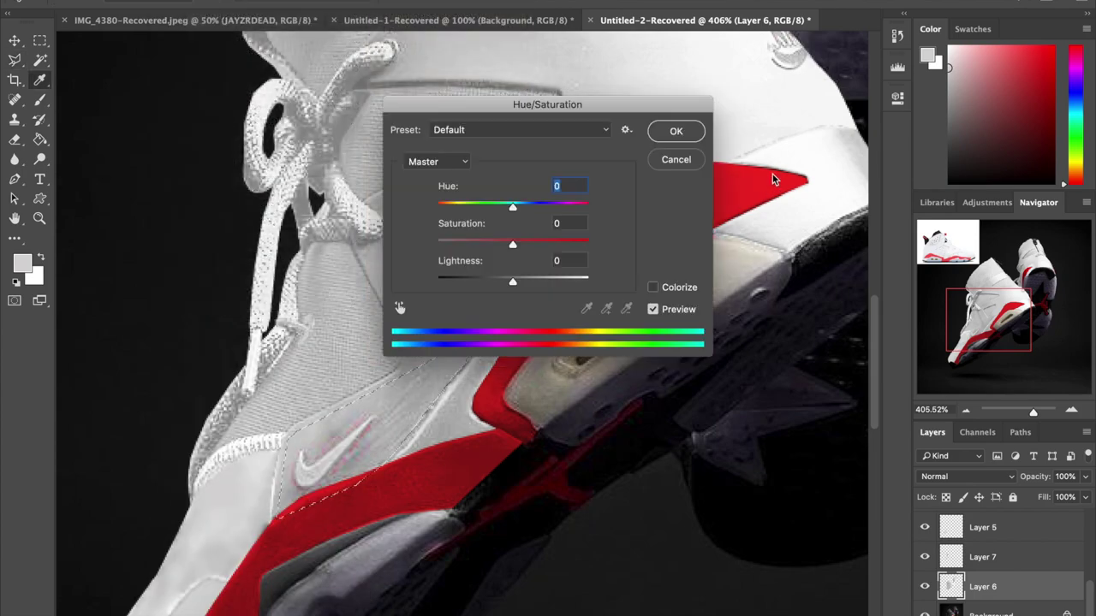
{"action": "left_click", "coordinate": [439, 244]}
{"action": "key", "text": "Return"}
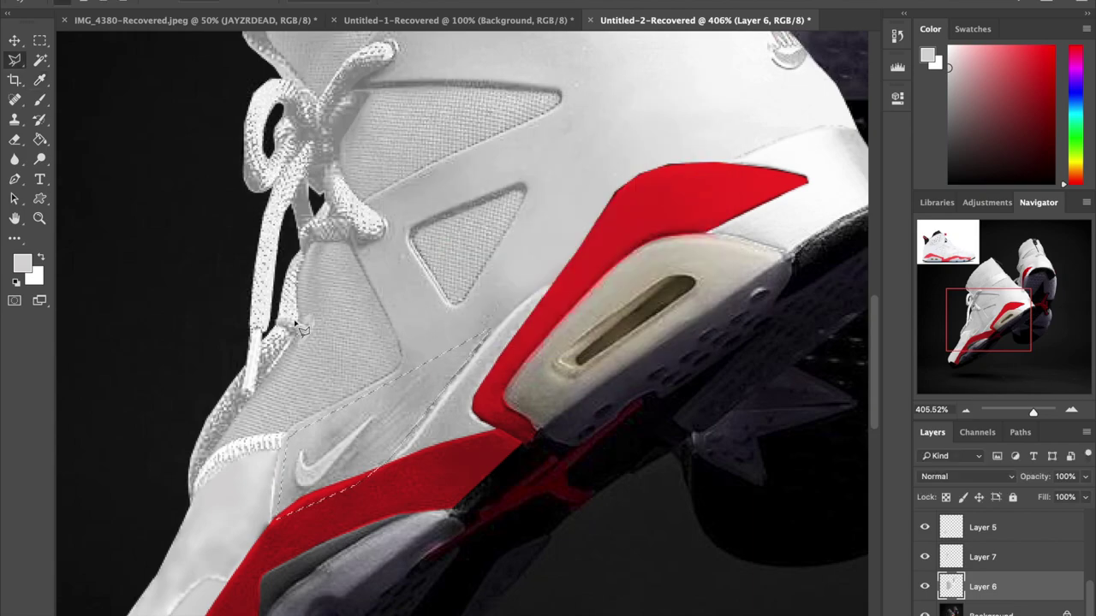
Step: Brush light greys sampled from the upper over the selected swoosh panel to even it out, and clear the selection
{"action": "left_click", "coordinate": [40, 99]}
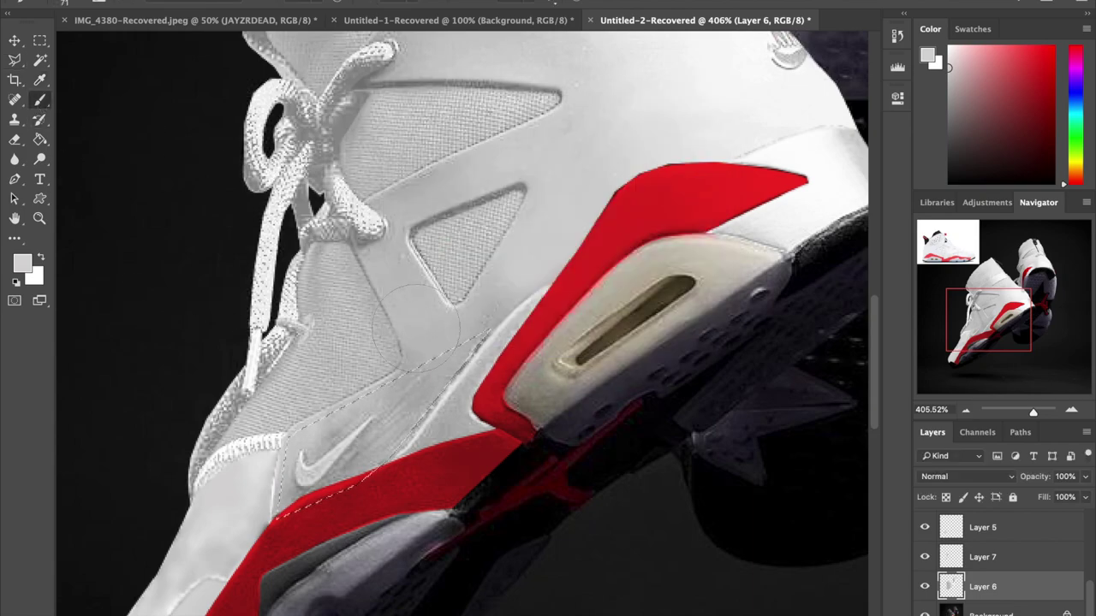
{"action": "left_click", "coordinate": [429, 345], "text": "alt"}
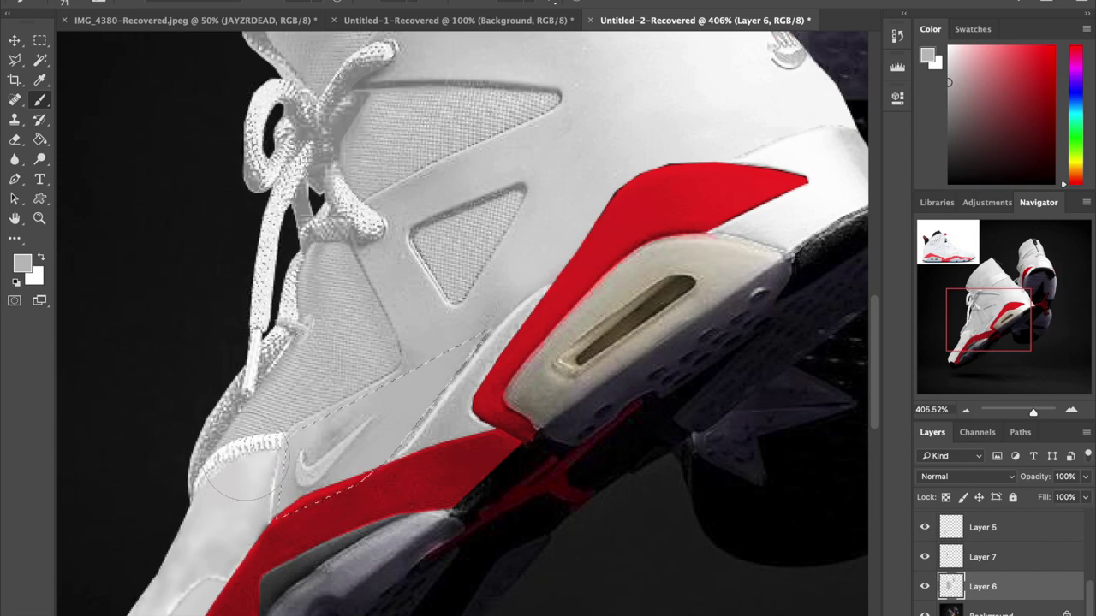
{"action": "left_click", "coordinate": [314, 416], "text": "alt"}
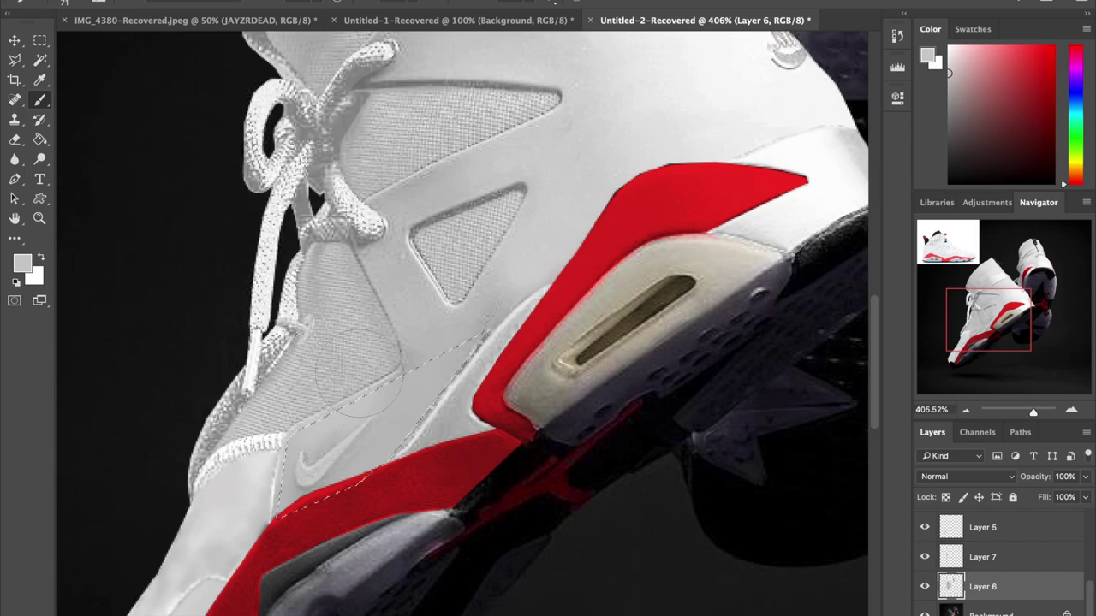
{"action": "key", "text": "ctrl+d"}
{"action": "left_click_drag", "start_coordinate": [1033, 414], "coordinate": [1019, 419]}
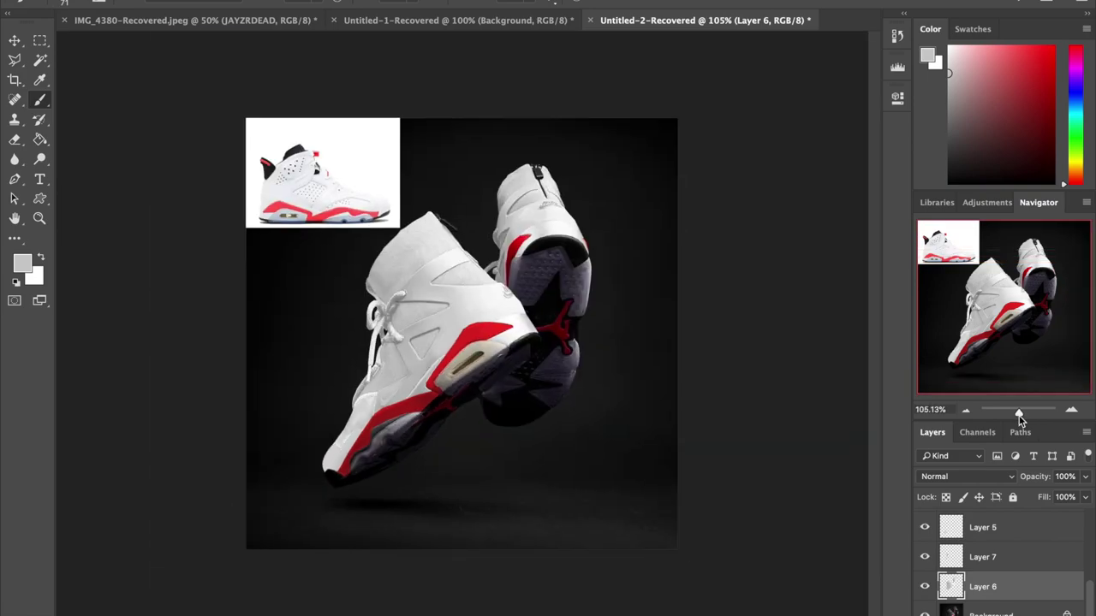
Step: Select the dark grey midsole strip below the front shoe's red stripe on the Background layer and copy it to a new layer
{"action": "key", "text": "alt+bracketleft"}
{"action": "left_click_drag", "start_coordinate": [1022, 416], "coordinate": [1033, 415]}
{"action": "key", "text": "l"}
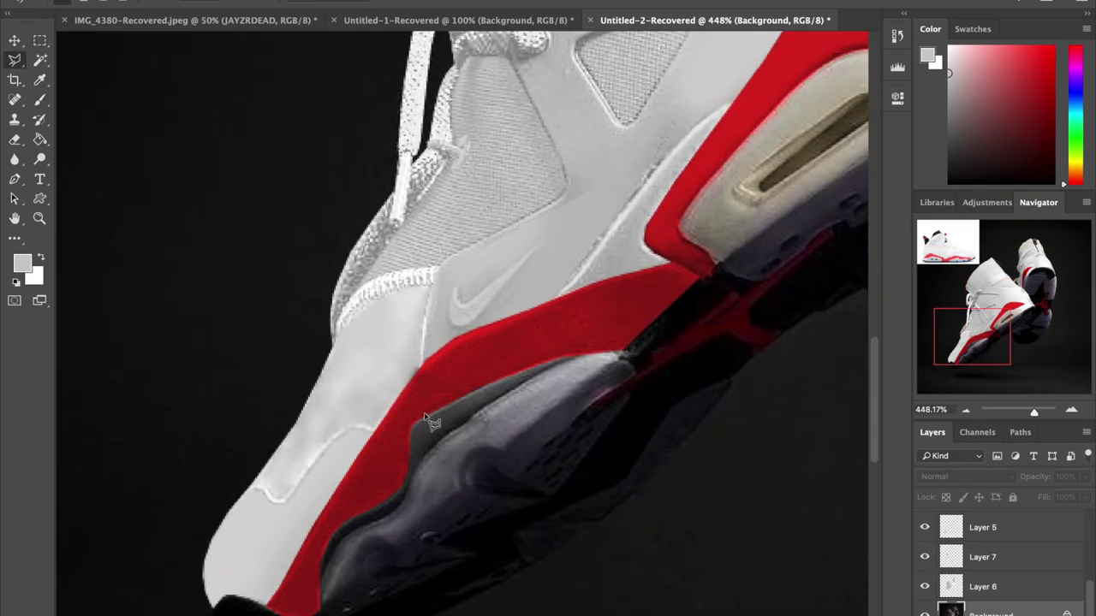
{"action": "left_click", "coordinate": [414, 414]}
{"action": "left_click", "coordinate": [509, 373]}
{"action": "left_click", "coordinate": [589, 353]}
{"action": "key", "text": "Return"}
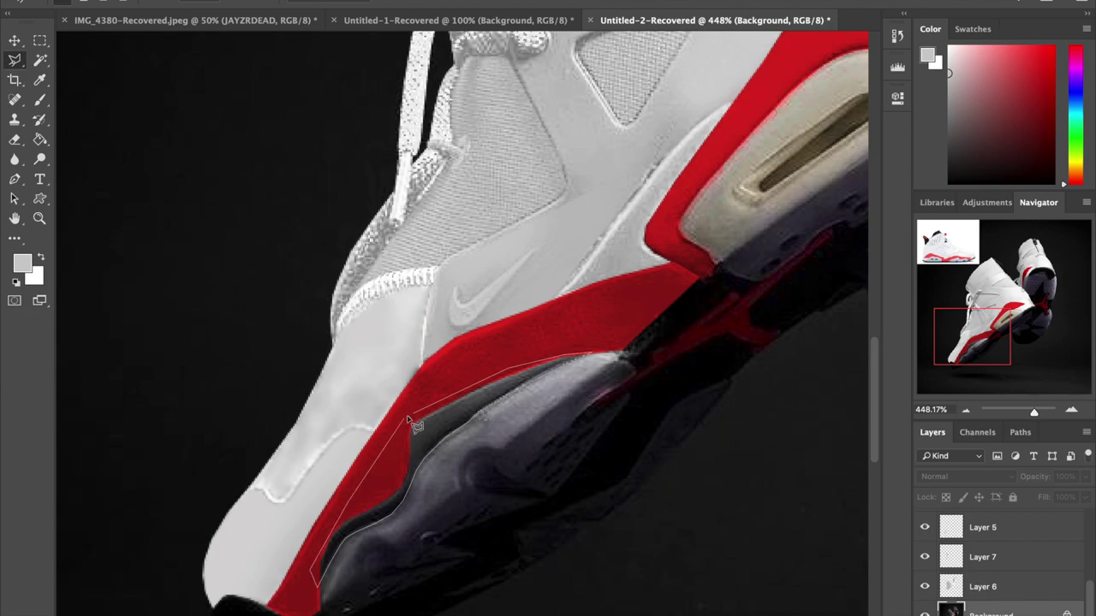
{"action": "key", "text": "ctrl+j"}
Step: Brighten the copied midsole strip with Brightness/Contrast and adjust it with Hue/Saturation
{"action": "left_click", "coordinate": [452, 12]}
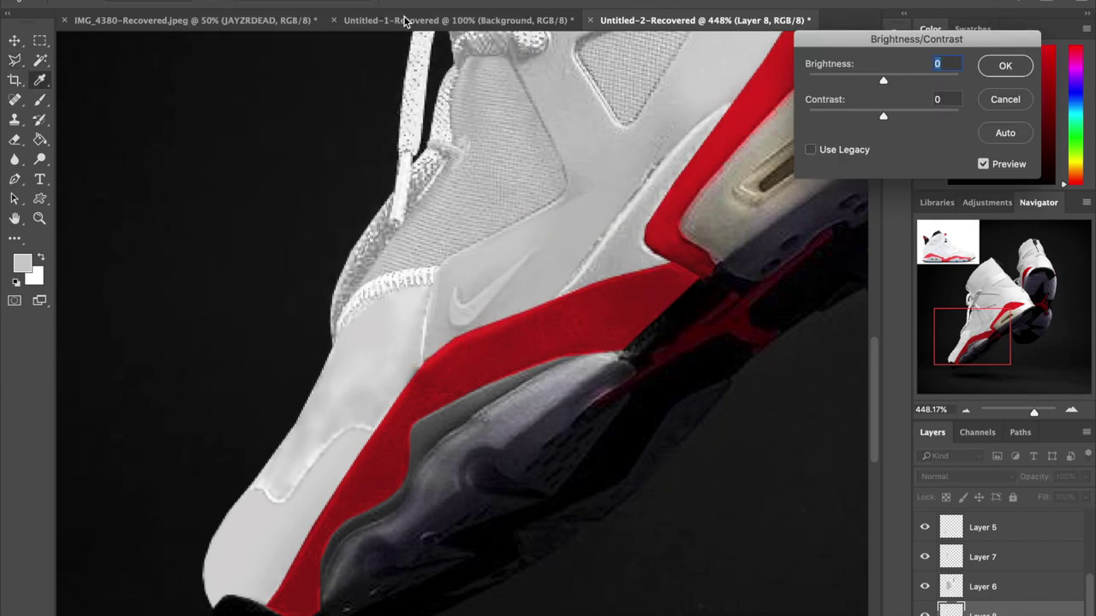
{"action": "mouse_move", "coordinate": [883, 79]}
{"action": "left_mouse_down"}
{"action": "mouse_move", "coordinate": [930, 80]}
{"action": "mouse_move", "coordinate": [885, 80]}
{"action": "left_mouse_up"}
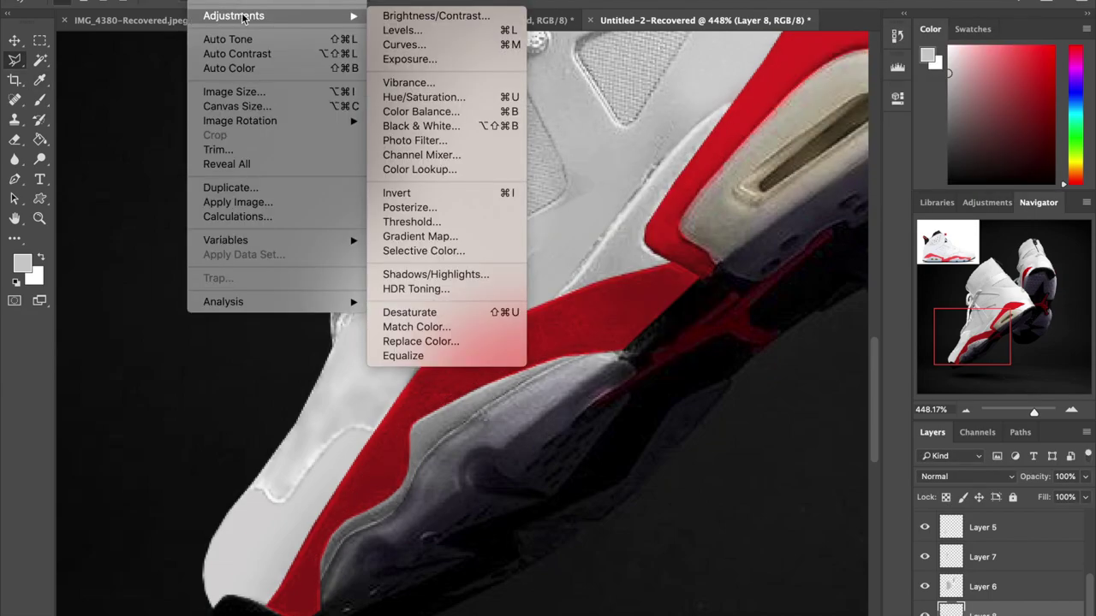
{"action": "left_click", "coordinate": [403, 100]}
{"action": "key", "text": "Return"}
Step: Select the cream air-unit panel on the front shoe's heel and strongly desaturate it on the Background layer with Hue/Saturation
{"action": "left_click_drag", "start_coordinate": [1033, 412], "coordinate": [1028, 417]}
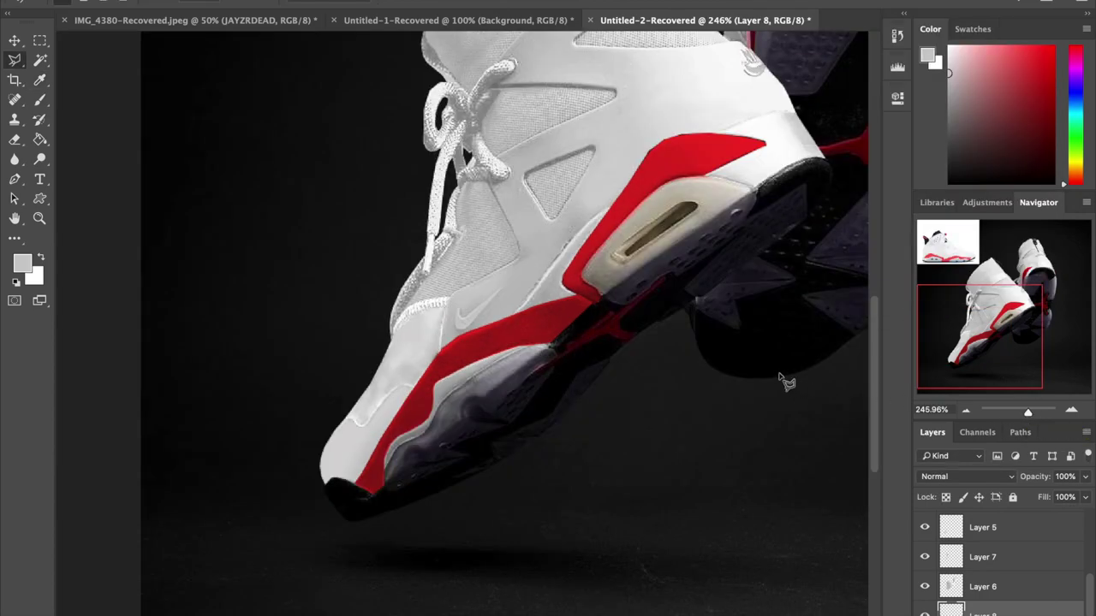
{"action": "left_click", "coordinate": [575, 275]}
{"action": "left_click", "coordinate": [671, 181]}
{"action": "left_click", "coordinate": [756, 193]}
{"action": "left_click", "coordinate": [582, 284]}
{"action": "scroll", "coordinate": [1027, 586], "scroll_direction": "down", "scroll_amount": 1}
{"action": "left_click", "coordinate": [993, 611]}
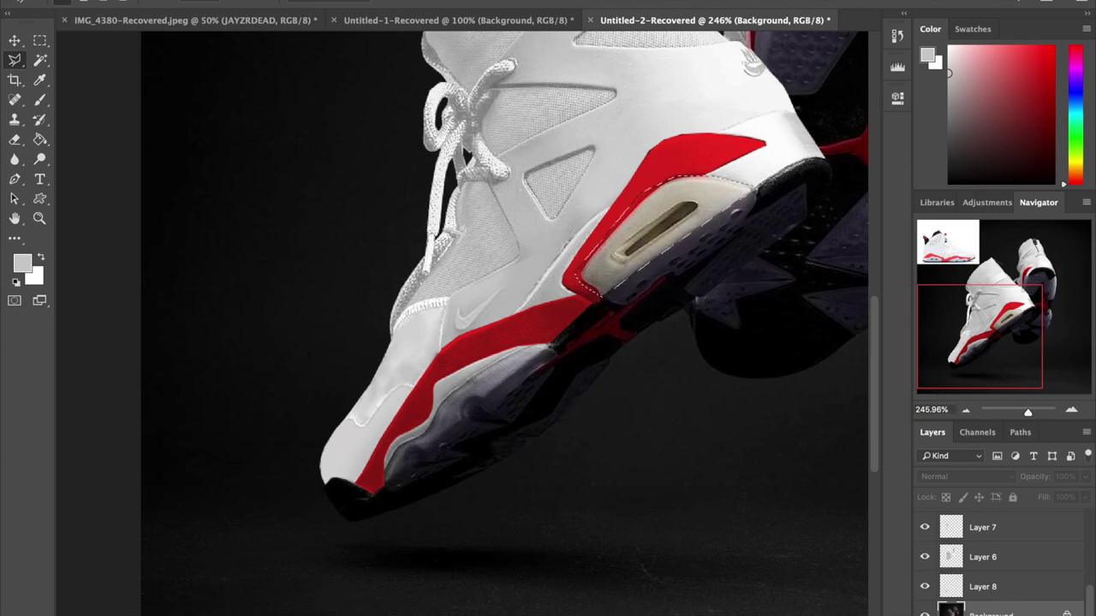
{"action": "left_click", "coordinate": [205, 2]}
{"action": "mouse_move", "coordinate": [229, 15]}
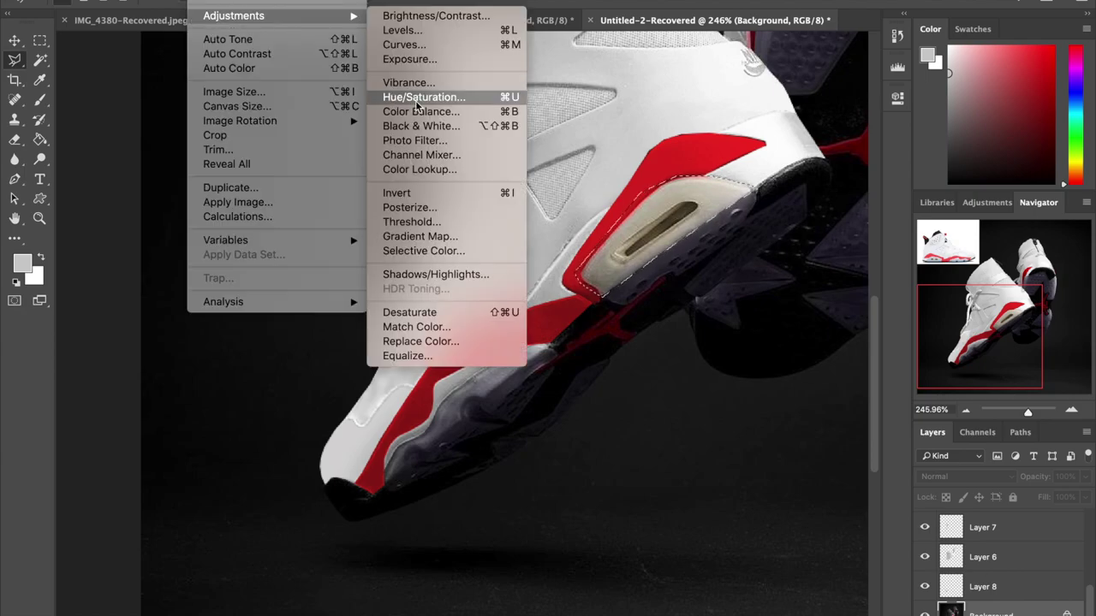
{"action": "left_click", "coordinate": [409, 97]}
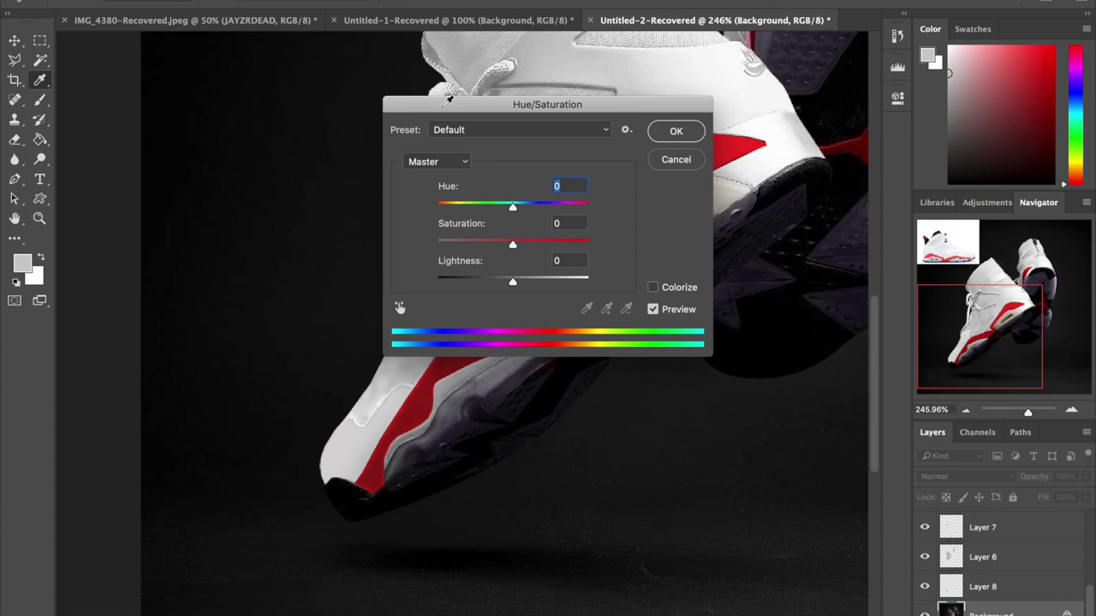
{"action": "left_click_drag", "start_coordinate": [449, 100], "coordinate": [246, 217]}
{"action": "left_click", "coordinate": [257, 359]}
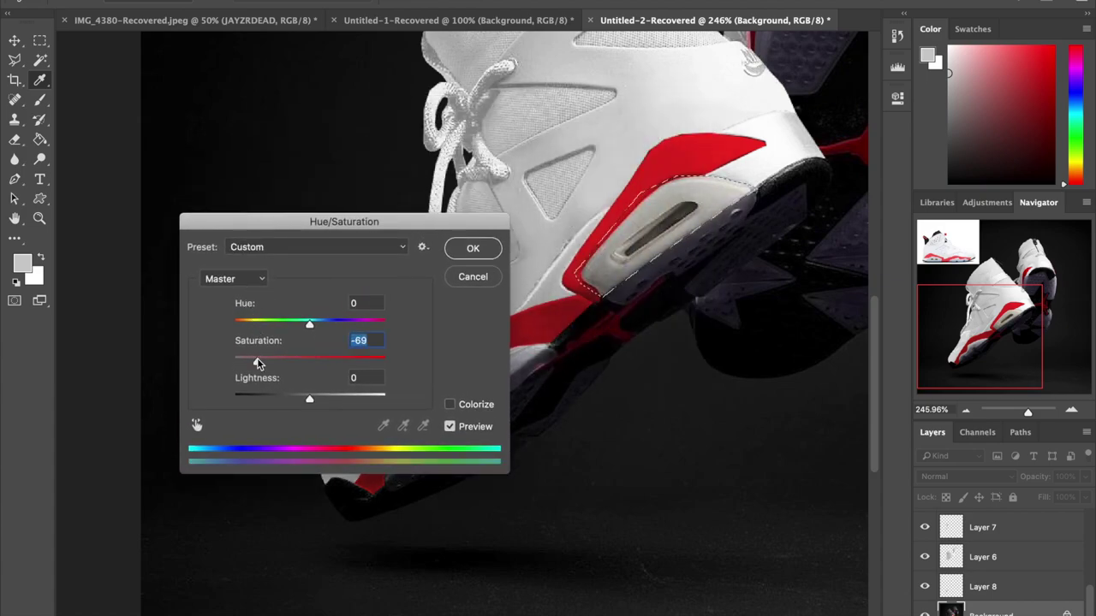
{"action": "left_click_drag", "start_coordinate": [257, 363], "coordinate": [240, 363]}
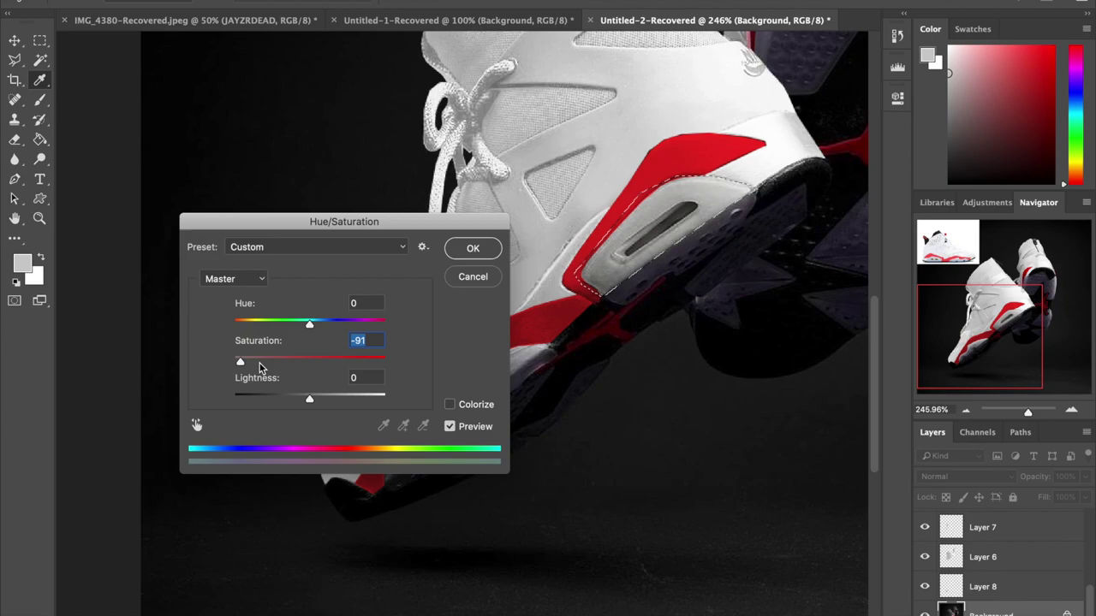
{"action": "left_click_drag", "start_coordinate": [261, 361], "coordinate": [255, 362]}
{"action": "key", "text": "Return"}
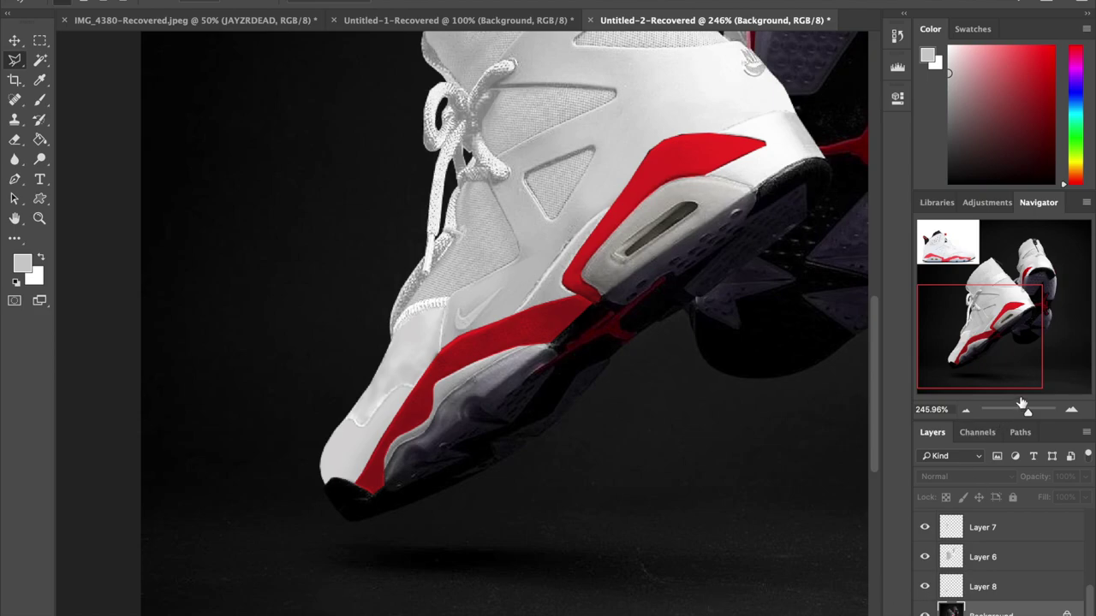
Step: Lower the opacity of the red stripe layers, setting Layer 2 to 92% and Layer 3 to 93%
{"action": "left_click_drag", "start_coordinate": [1025, 416], "coordinate": [1019, 416]}
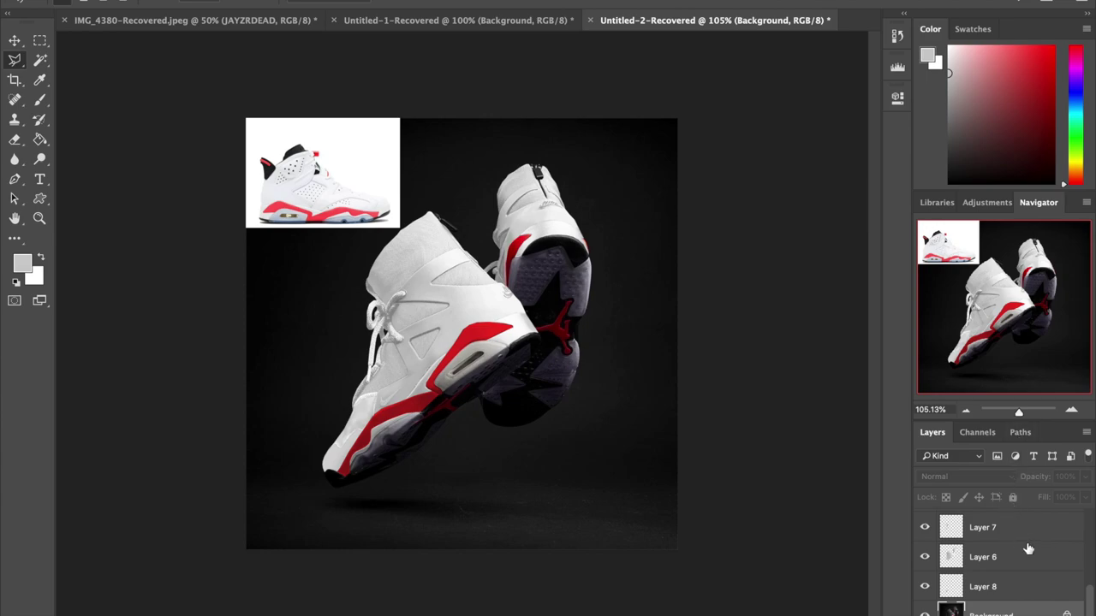
{"action": "scroll", "coordinate": [1027, 547], "scroll_direction": "up", "scroll_amount": 10}
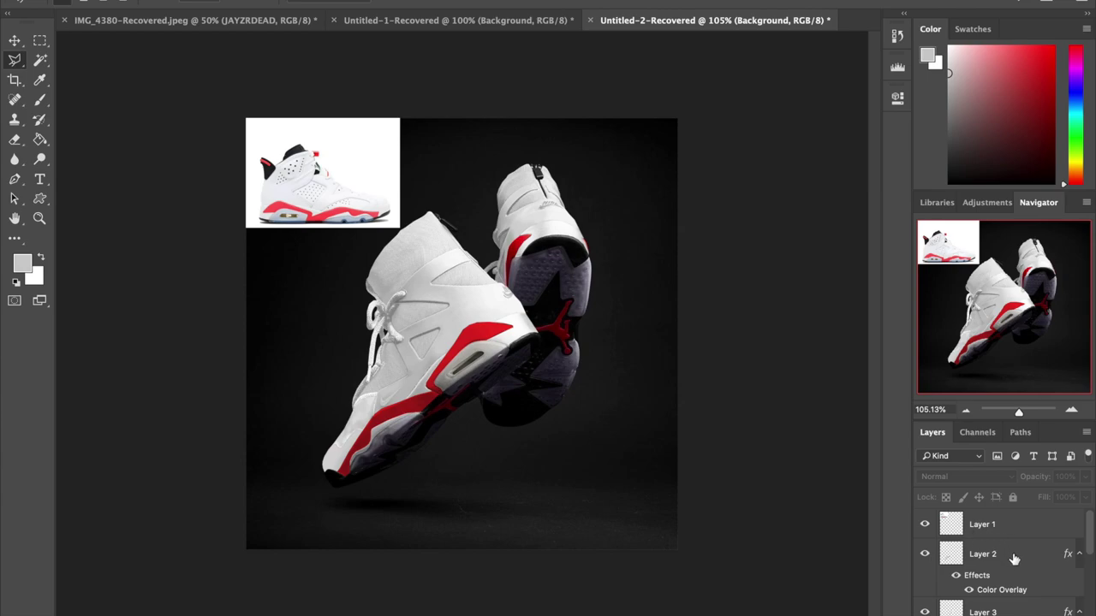
{"action": "left_click", "coordinate": [1014, 558]}
{"action": "left_click", "coordinate": [925, 556]}
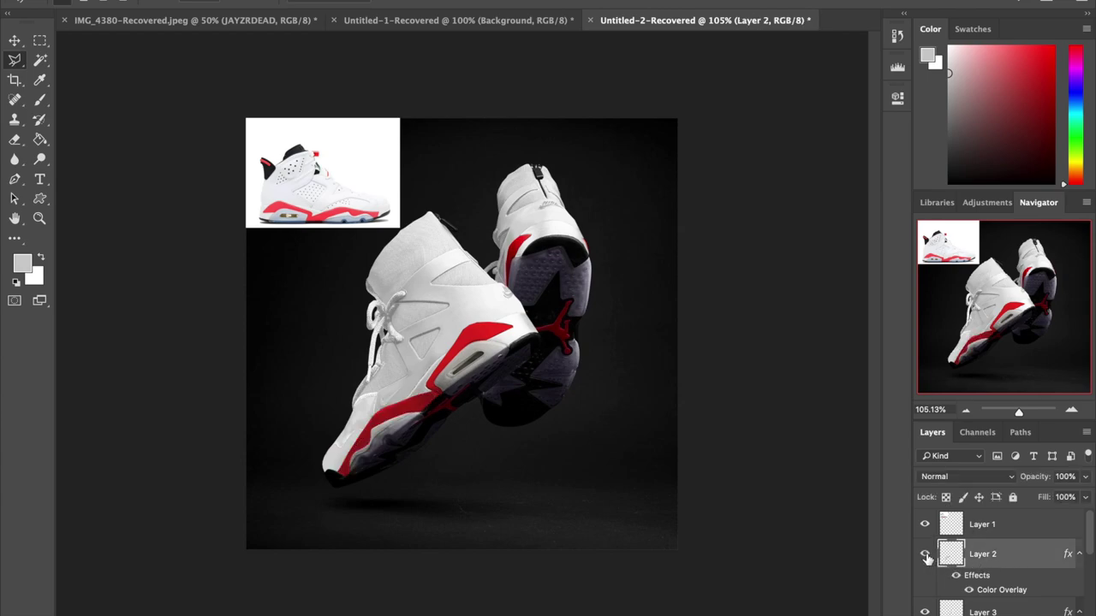
{"action": "left_click", "coordinate": [1086, 478]}
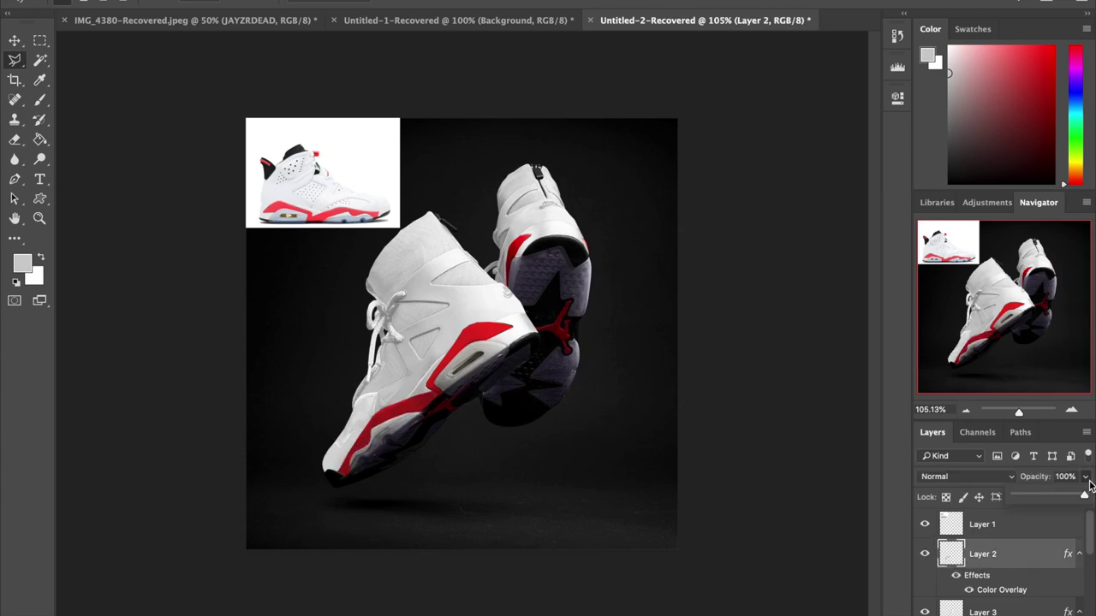
{"action": "left_click_drag", "start_coordinate": [1080, 498], "coordinate": [1077, 499]}
{"action": "left_click", "coordinate": [1027, 609]}
{"action": "left_click", "coordinate": [1086, 477]}
{"action": "left_click_drag", "start_coordinate": [1080, 498], "coordinate": [1080, 499]}
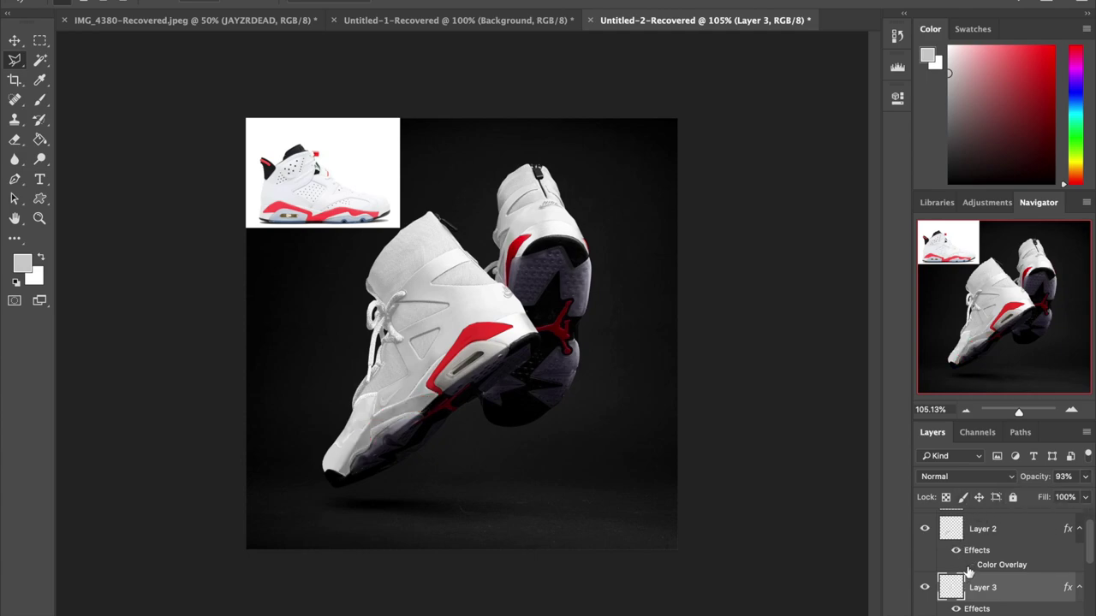
Step: Reduce the black in the Neutrals of the forefoot stripe on Layer 2 with Selective Color, keeping its fill at 100%
{"action": "left_click", "coordinate": [1005, 532]}
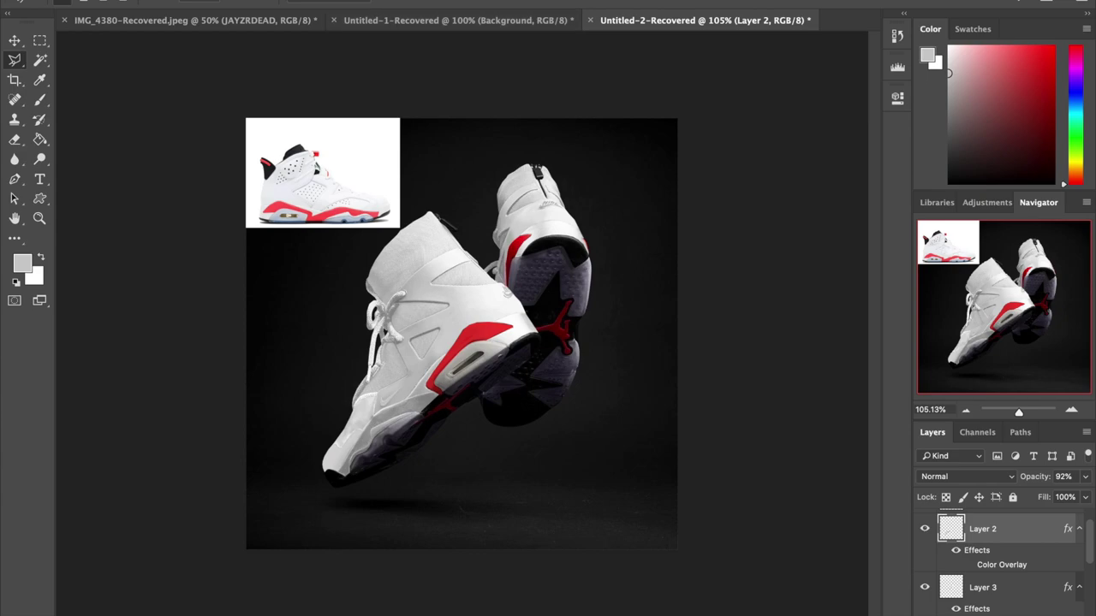
{"action": "left_click", "coordinate": [205, 2]}
{"action": "mouse_move", "coordinate": [224, 24]}
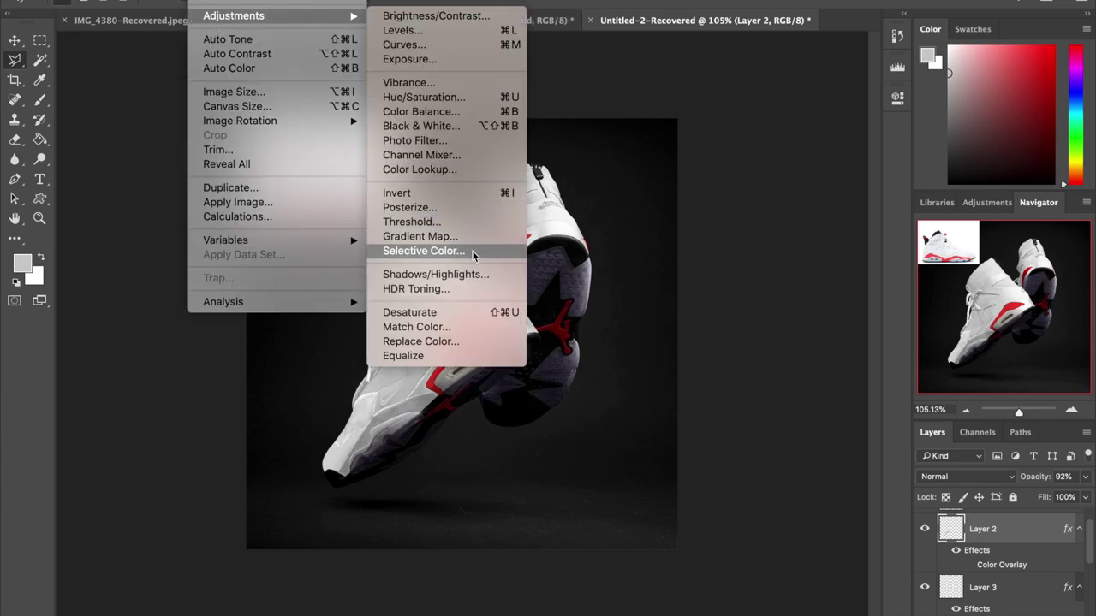
{"action": "left_click", "coordinate": [424, 250]}
{"action": "left_click", "coordinate": [909, 134]}
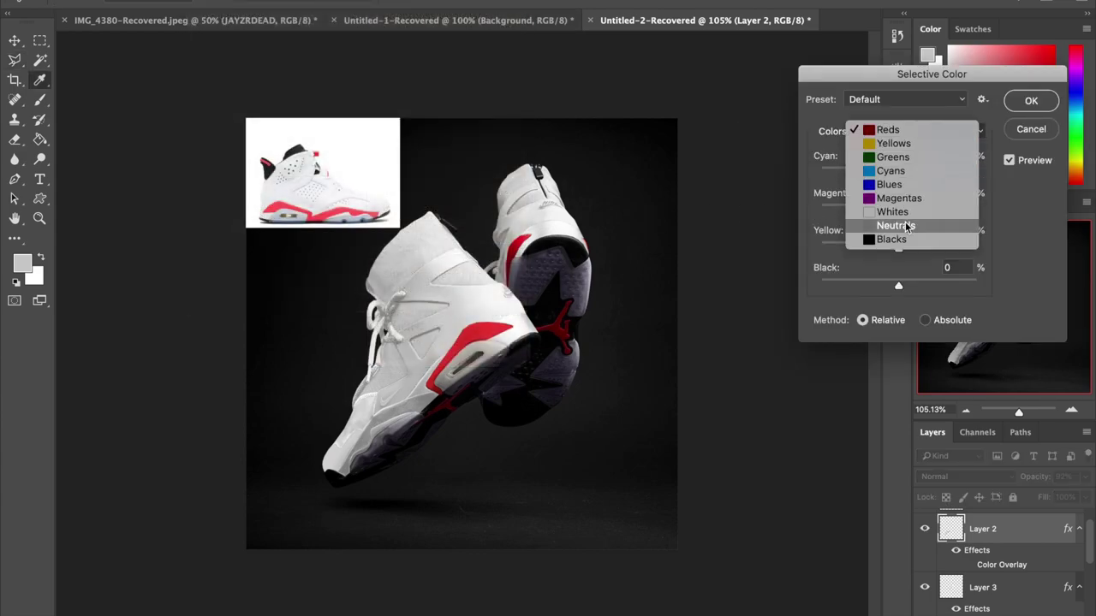
{"action": "left_click", "coordinate": [905, 226]}
{"action": "left_click_drag", "start_coordinate": [898, 285], "coordinate": [867, 289]}
{"action": "key", "text": "Return"}
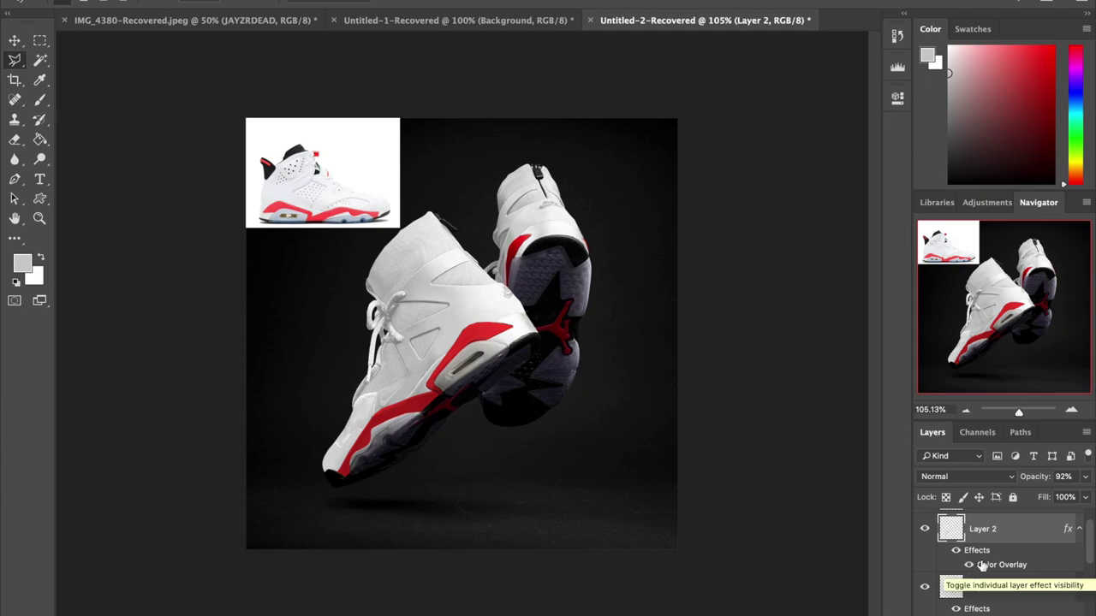
{"action": "left_click", "coordinate": [1083, 497]}
{"action": "mouse_move", "coordinate": [1081, 499]}
{"action": "left_mouse_down"}
{"action": "mouse_move", "coordinate": [1091, 499]}
{"action": "mouse_move", "coordinate": [1080, 501]}
{"action": "left_mouse_up"}
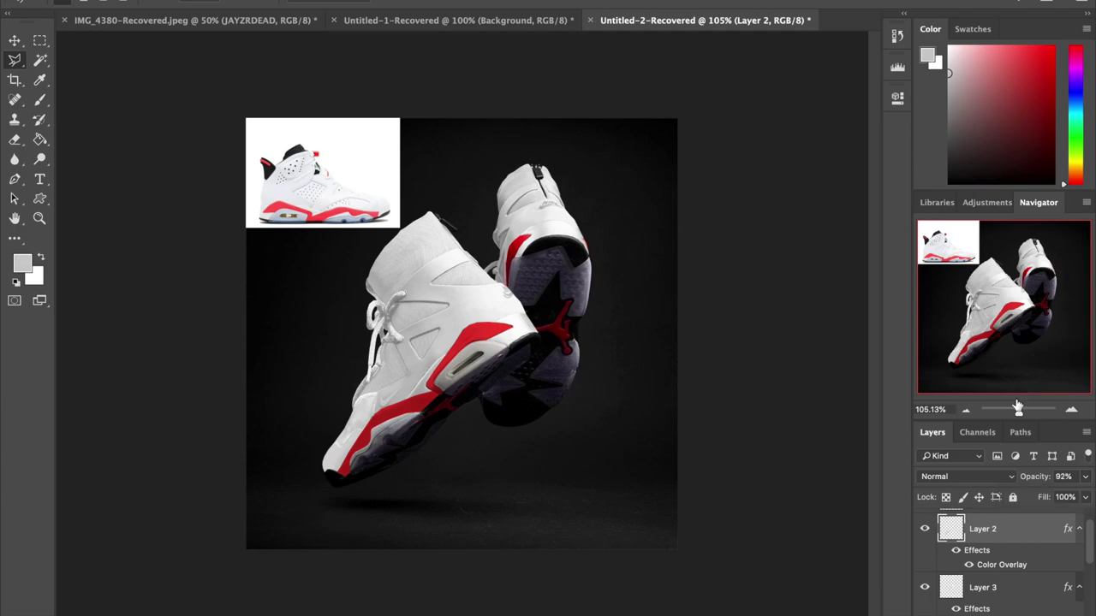
Step: Toggle the Color Overlay effects of Layer 3 and Layer 2 off and on to compare the red stripes with their base
{"action": "left_click_drag", "start_coordinate": [1019, 411], "coordinate": [1026, 413]}
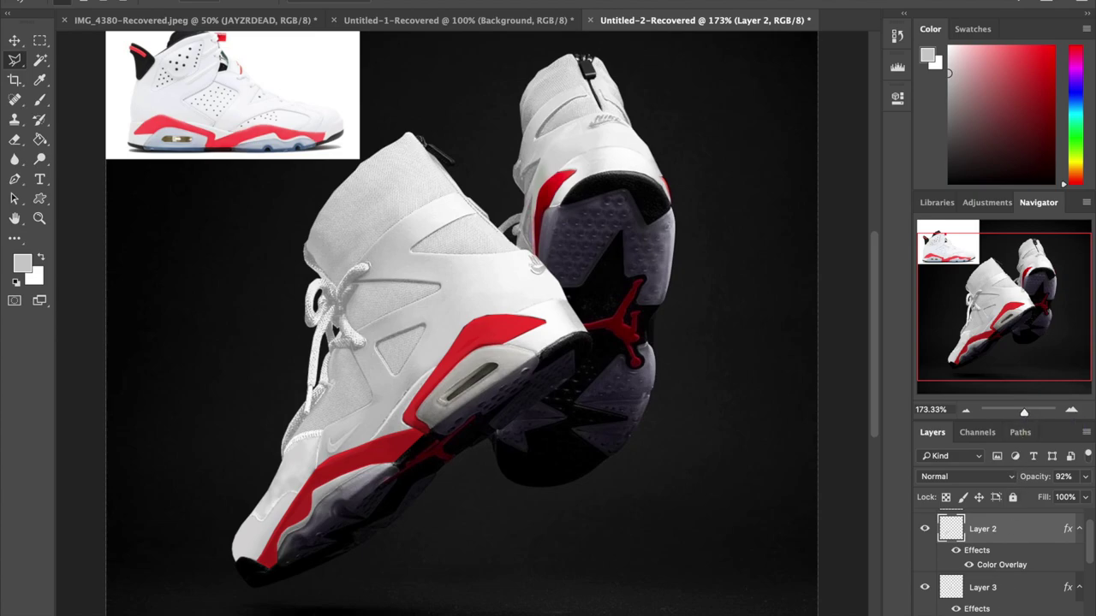
{"action": "left_click", "coordinate": [1010, 587]}
{"action": "scroll", "coordinate": [1015, 582], "scroll_direction": "down", "scroll_amount": 1}
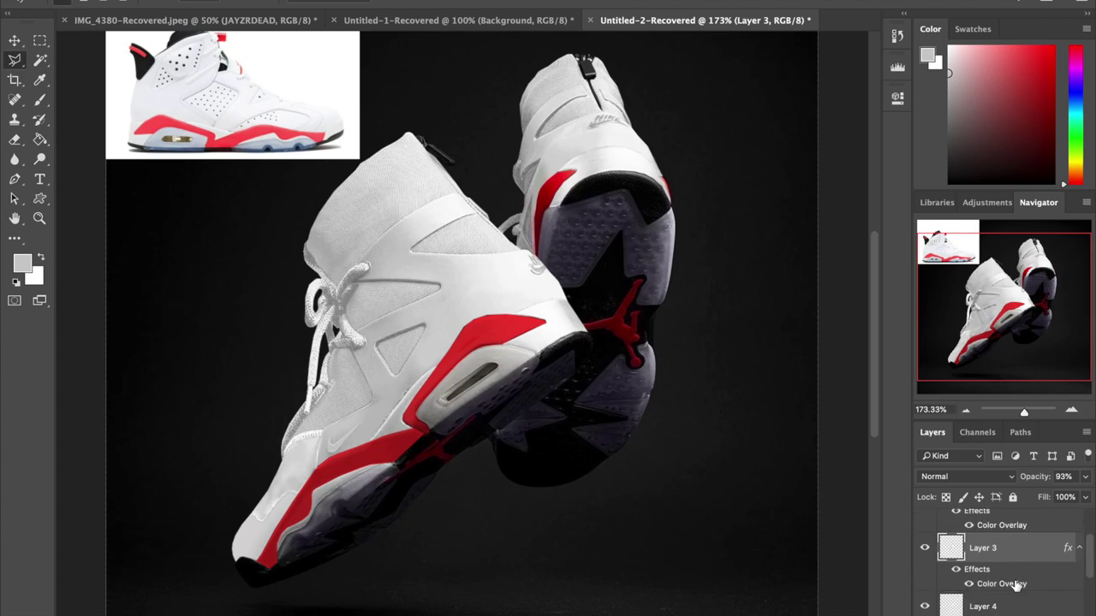
{"action": "left_click", "coordinate": [968, 584]}
{"action": "scroll", "coordinate": [1032, 557], "scroll_direction": "up", "scroll_amount": 3}
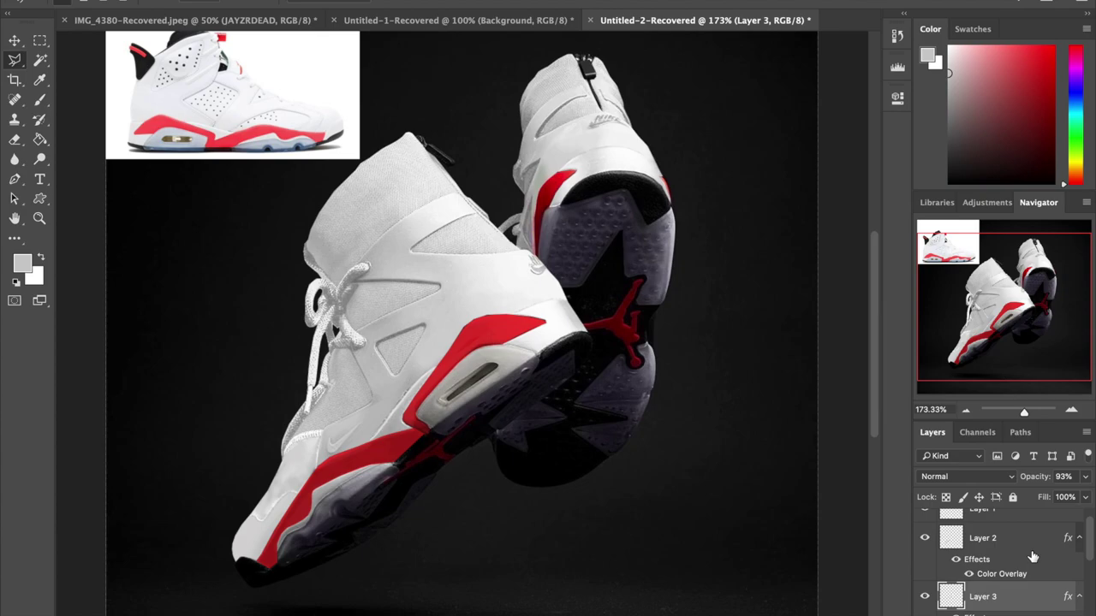
{"action": "left_click", "coordinate": [1025, 545]}
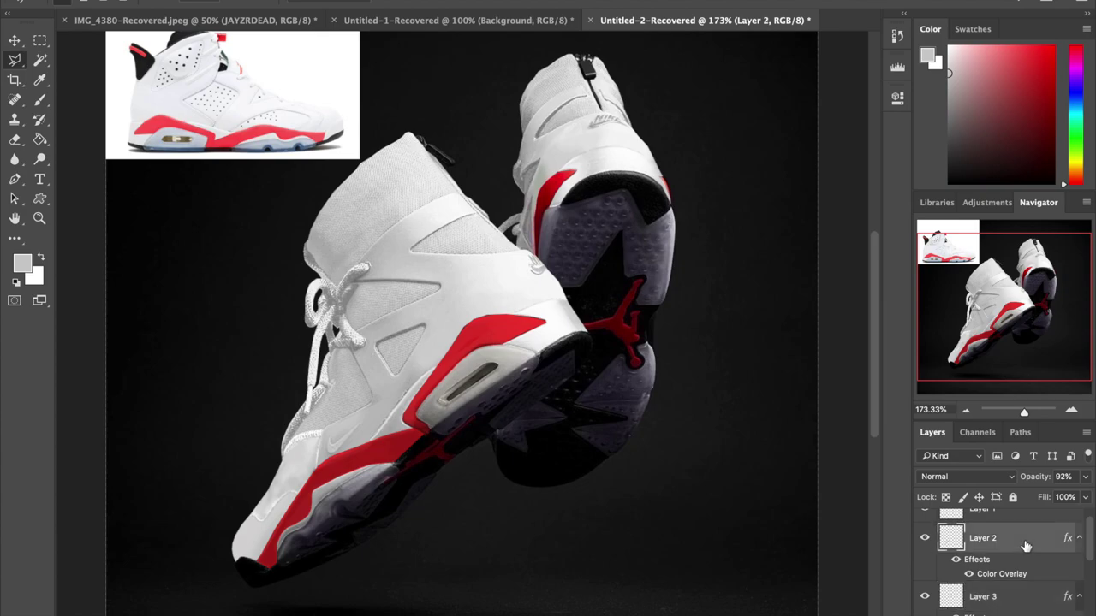
{"action": "left_click", "coordinate": [968, 575]}
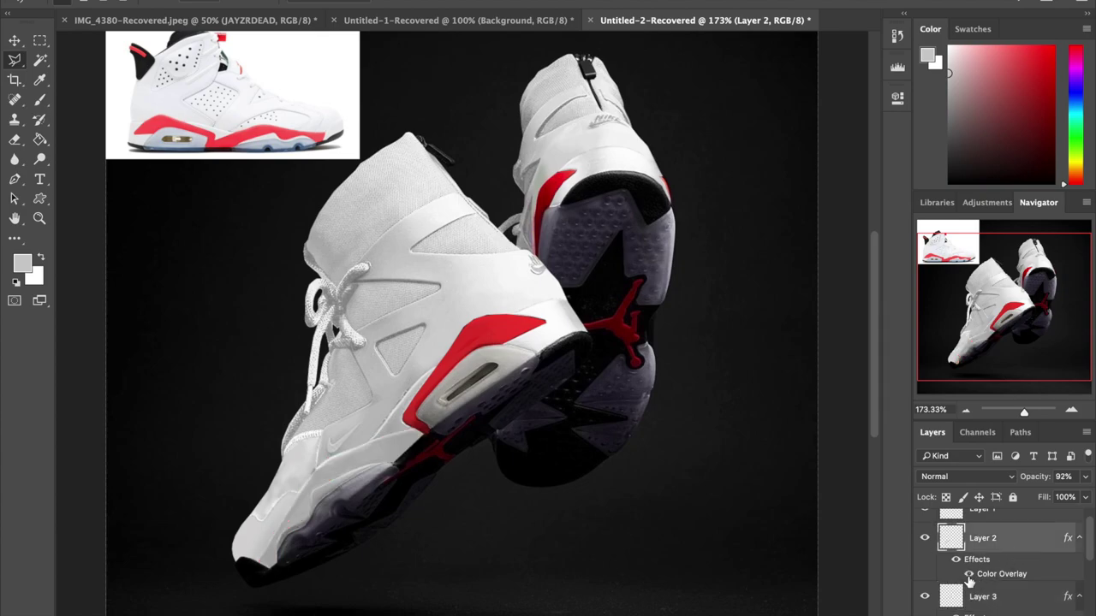
{"action": "left_click", "coordinate": [968, 574]}
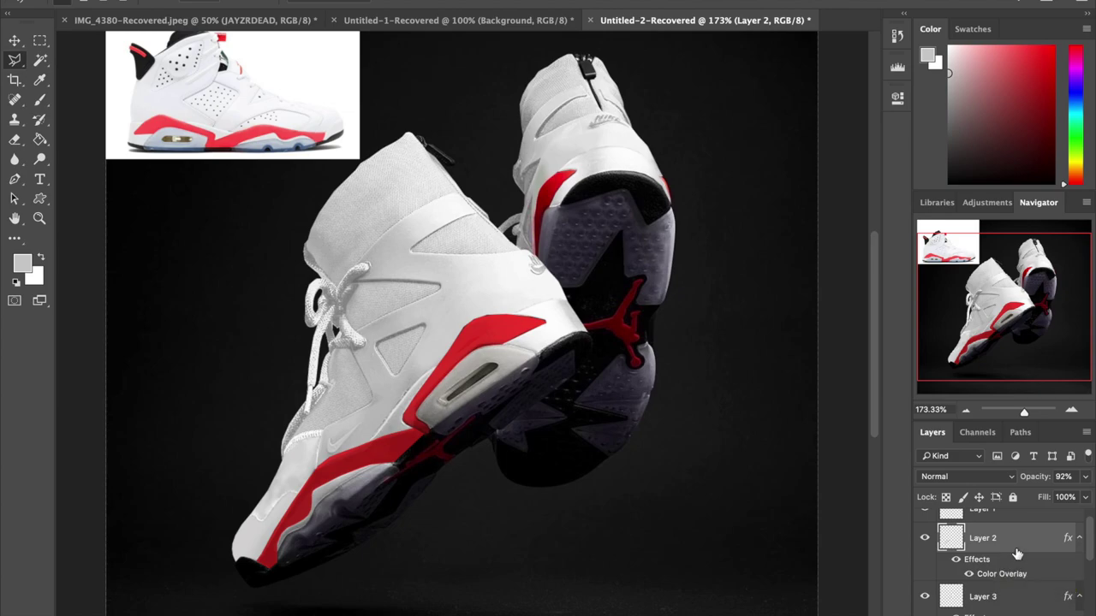
Step: Toggle Layer 3 off and on, select it, and inspect the red stripe on the front shoe's heel up close
{"action": "left_click", "coordinate": [924, 597]}
{"action": "left_click", "coordinate": [925, 597]}
{"action": "left_click", "coordinate": [1021, 599]}
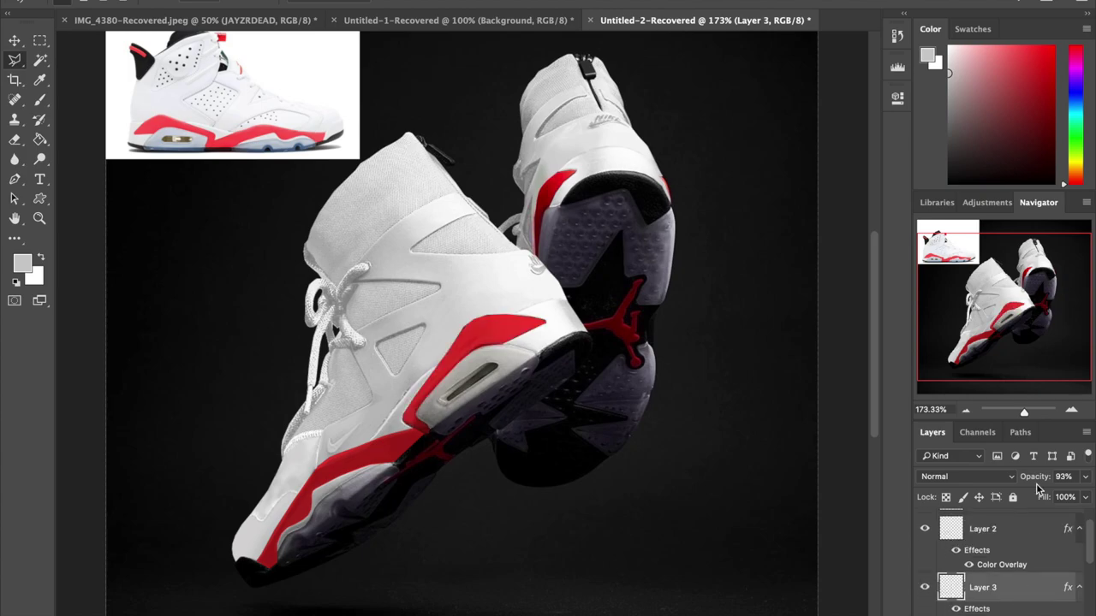
{"action": "left_click", "coordinate": [1033, 411]}
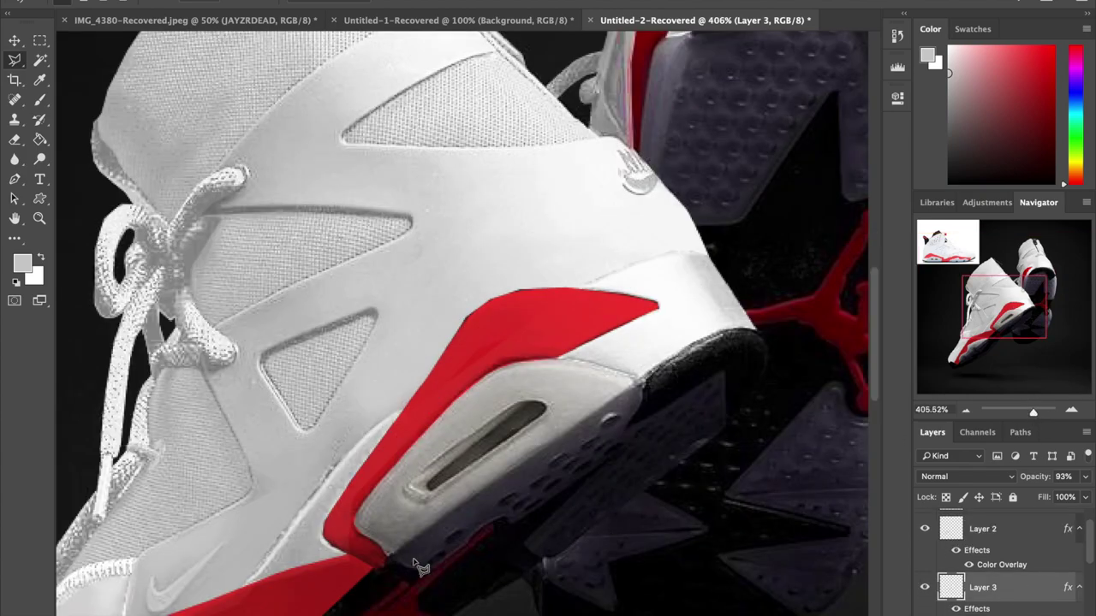
Step: Touch up the lower corner of the heel stripe beside the air-unit panel on the Background layer with a black brush
{"action": "left_click", "coordinate": [374, 576]}
{"action": "scroll", "coordinate": [1016, 586], "scroll_direction": "down", "scroll_amount": 3}
{"action": "left_click", "coordinate": [1015, 608]}
{"action": "left_click", "coordinate": [40, 101]}
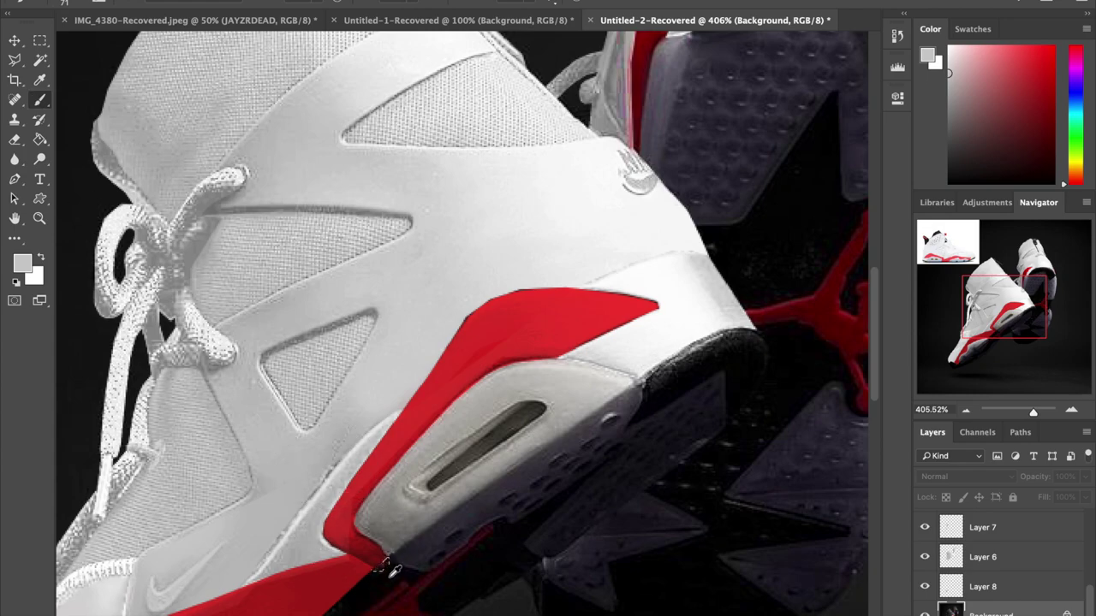
{"action": "key", "text": "d"}
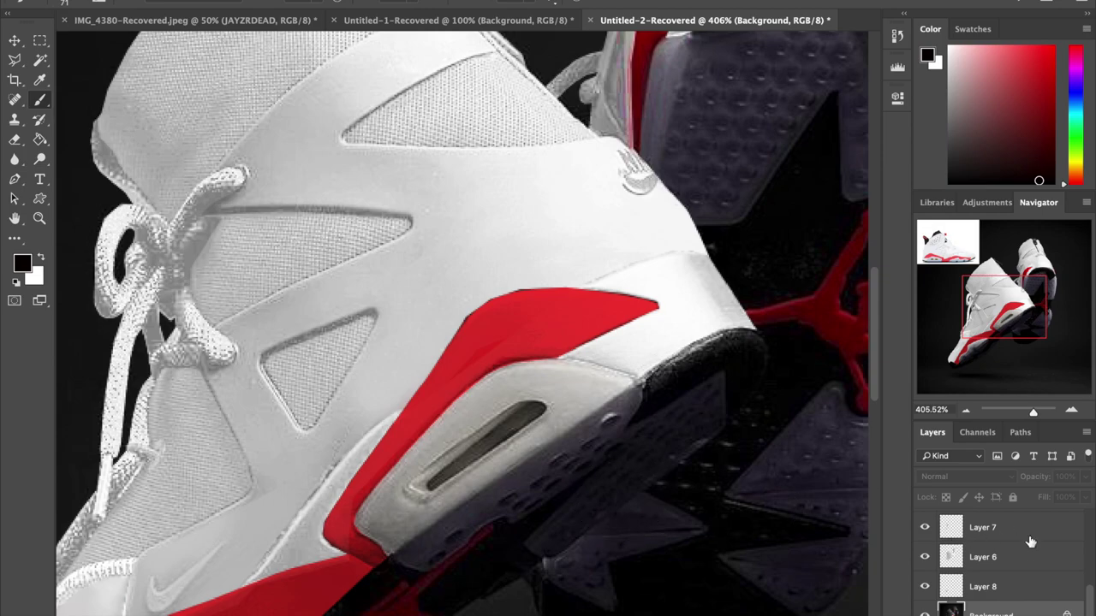
Step: Toggle Layer 3 and its Color Overlay off and on to check the heel stripe's base
{"action": "scroll", "coordinate": [1031, 544], "scroll_direction": "up", "scroll_amount": 5}
{"action": "left_click", "coordinate": [925, 575]}
{"action": "left_click", "coordinate": [925, 578]}
{"action": "left_click", "coordinate": [1018, 588]}
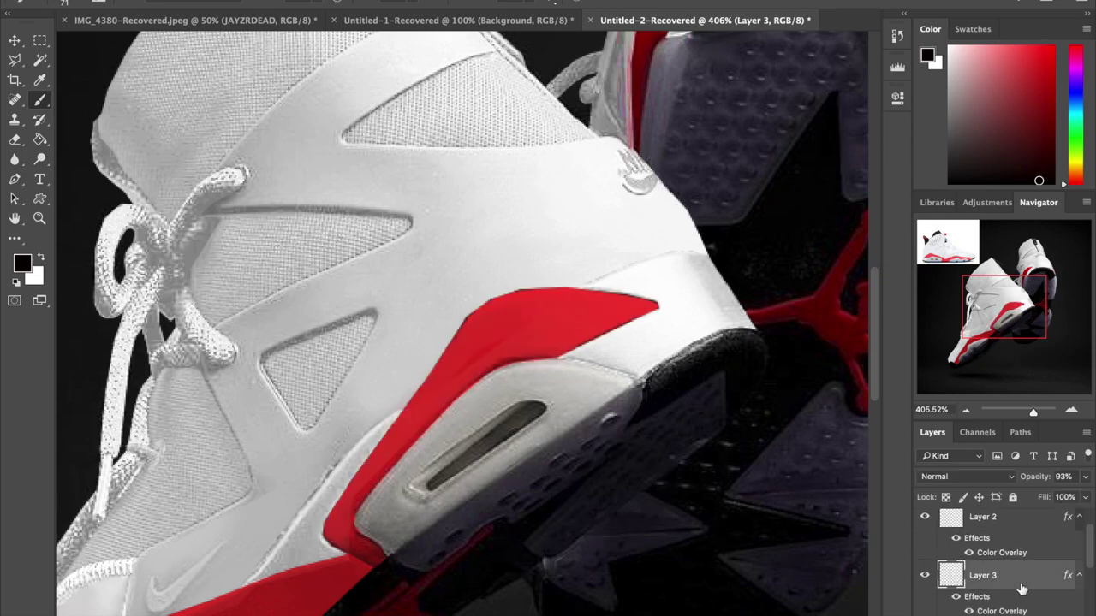
{"action": "left_click", "coordinate": [969, 611]}
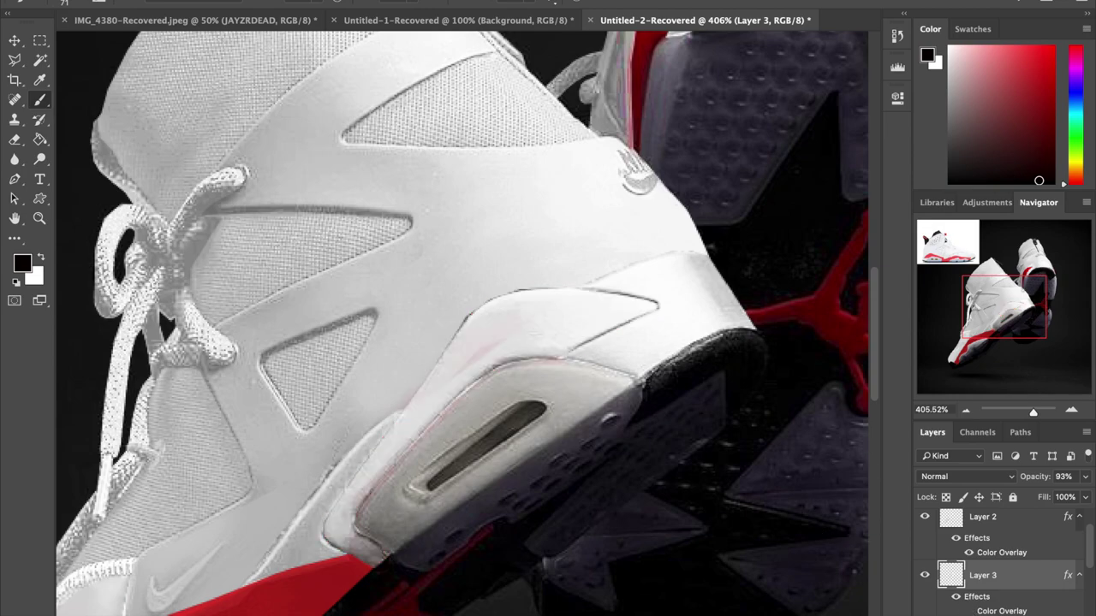
{"action": "left_click", "coordinate": [257, 1]}
{"action": "mouse_move", "coordinate": [248, 14]}
{"action": "left_click", "coordinate": [453, 249]}
{"action": "left_click", "coordinate": [911, 130]}
{"action": "left_click", "coordinate": [895, 226]}
{"action": "left_click_drag", "start_coordinate": [898, 285], "coordinate": [863, 286]}
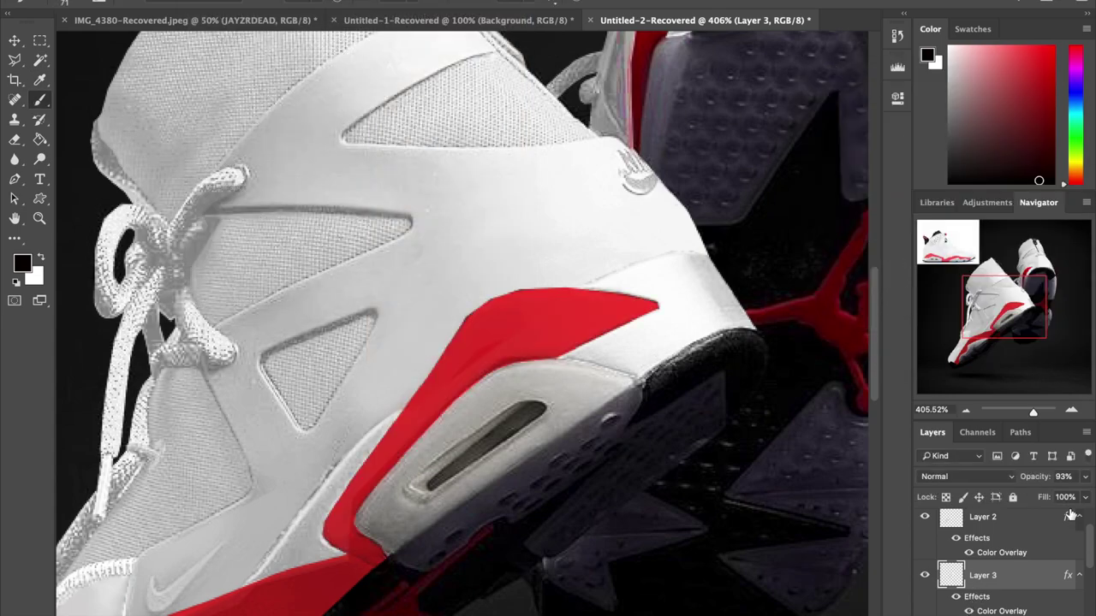
{"action": "left_click_drag", "start_coordinate": [1033, 411], "coordinate": [1040, 412]}
{"action": "key", "text": "l"}
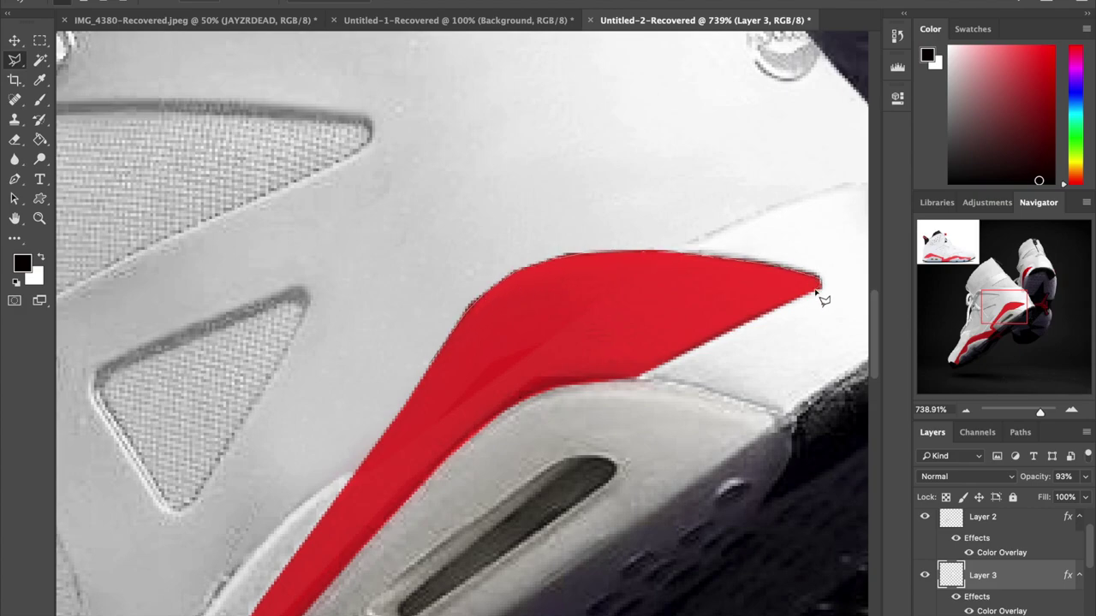
{"action": "left_click", "coordinate": [665, 346]}
{"action": "left_click", "coordinate": [785, 349]}
{"action": "left_click", "coordinate": [840, 291]}
{"action": "left_click", "coordinate": [812, 202]}
{"action": "left_click", "coordinate": [422, 169]}
{"action": "scroll", "coordinate": [428, 362], "scroll_direction": "down", "scroll_amount": 4}
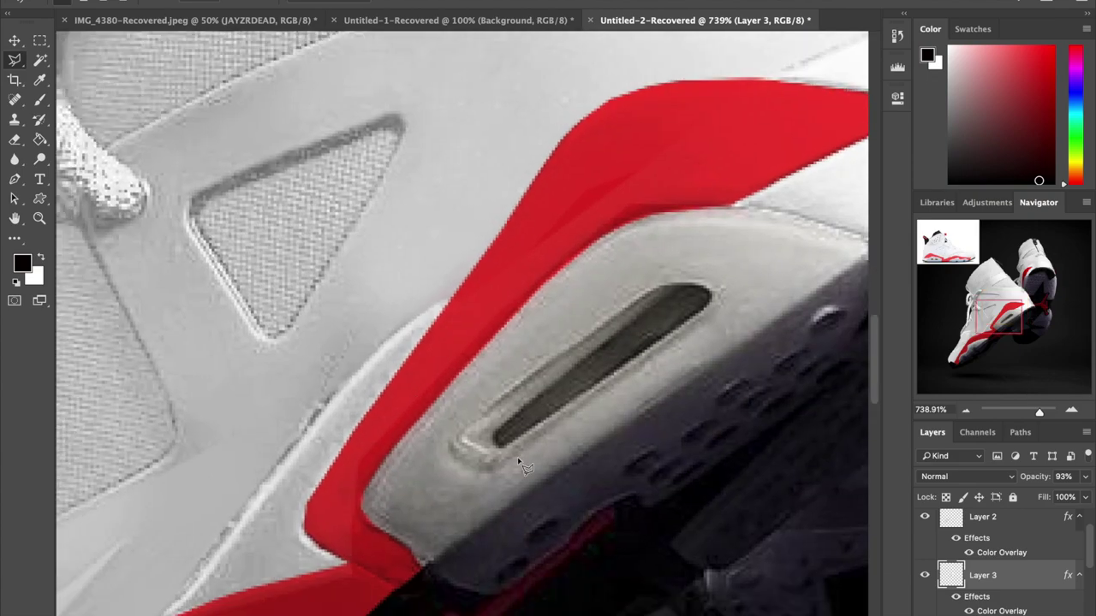
Step: Outline the dark seam marks above the front shoe's midsole with the Polygonal Lasso and paint over them in sampled light grey on Layer 6
{"action": "key", "text": "ctrl+shift+alt+n"}
{"action": "left_click", "coordinate": [214, 550]}
{"action": "left_click", "coordinate": [356, 372]}
{"action": "left_click", "coordinate": [370, 302]}
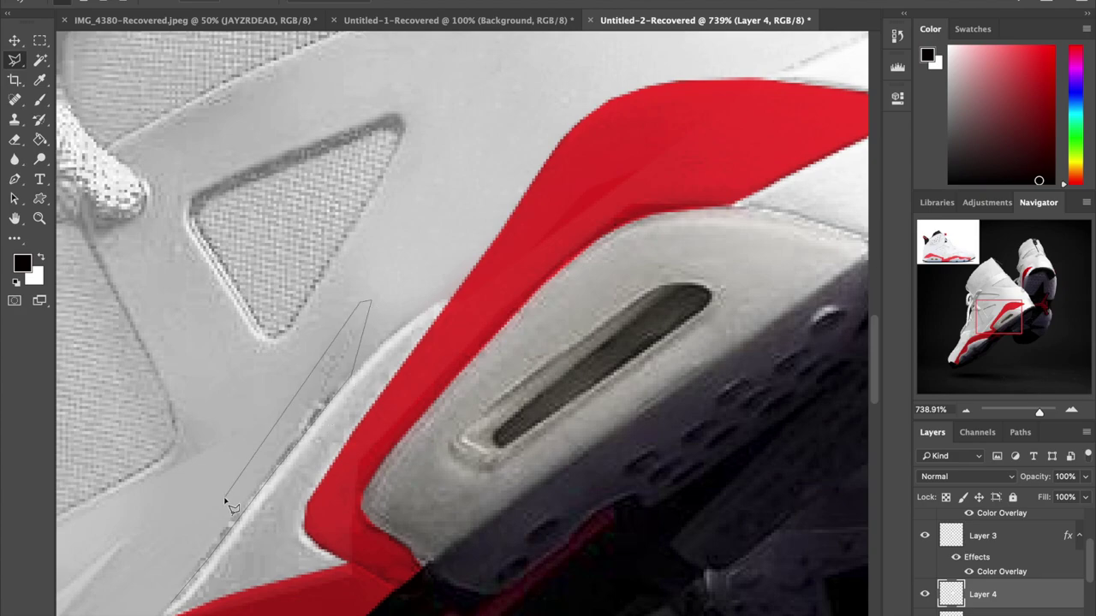
{"action": "left_click", "coordinate": [171, 604]}
{"action": "scroll", "coordinate": [1012, 582], "scroll_direction": "down", "scroll_amount": 3}
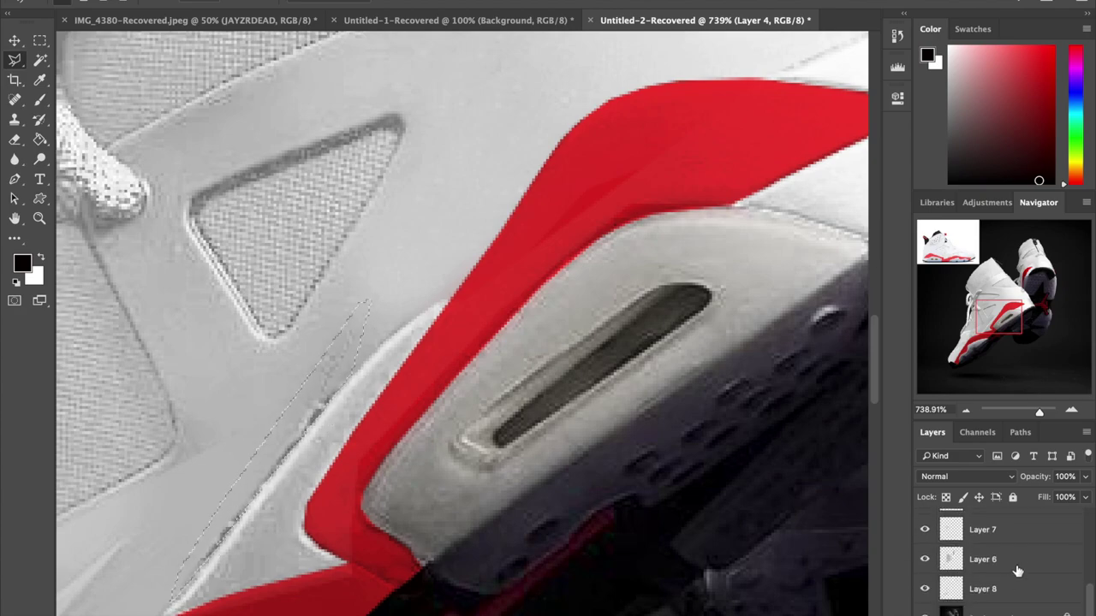
{"action": "left_click", "coordinate": [984, 559]}
{"action": "key", "text": "b"}
{"action": "left_click", "coordinate": [283, 385], "text": "alt"}
{"action": "left_click_drag", "start_coordinate": [214, 548], "coordinate": [351, 360]}
Step: Toggle the visibility of Layer 4 and Layer 5 to compare the full shoes with and without each retouch
{"action": "left_click_drag", "start_coordinate": [1034, 409], "coordinate": [1024, 411]}
{"action": "scroll", "coordinate": [1022, 565], "scroll_direction": "up", "scroll_amount": 2}
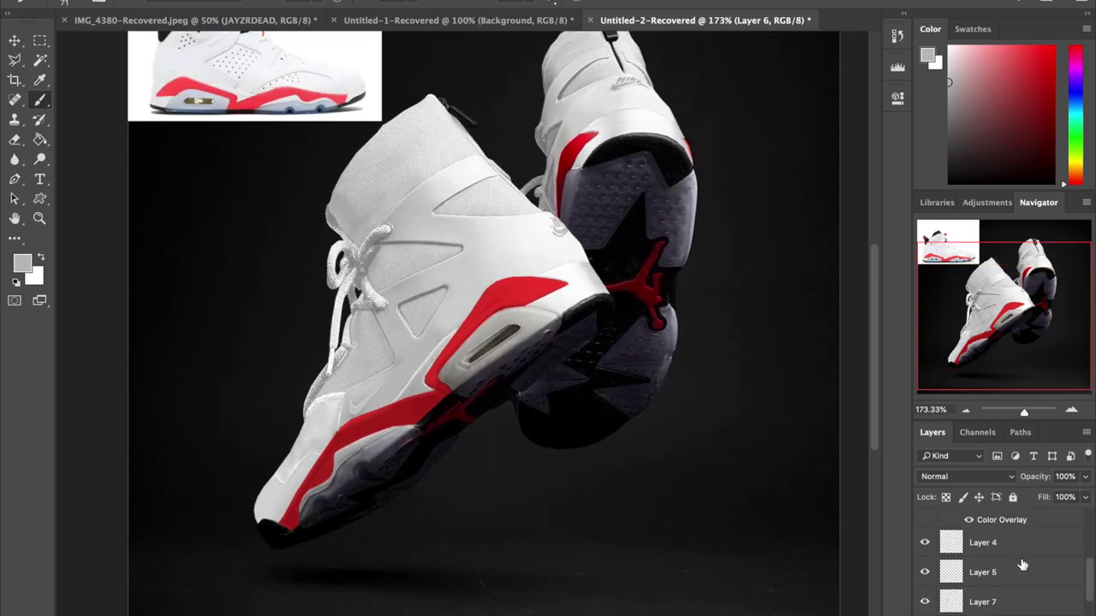
{"action": "left_click", "coordinate": [926, 543]}
{"action": "left_click", "coordinate": [926, 545]}
{"action": "left_click", "coordinate": [924, 574]}
{"action": "left_click", "coordinate": [924, 574]}
{"action": "left_click", "coordinate": [925, 545]}
{"action": "left_click", "coordinate": [924, 545]}
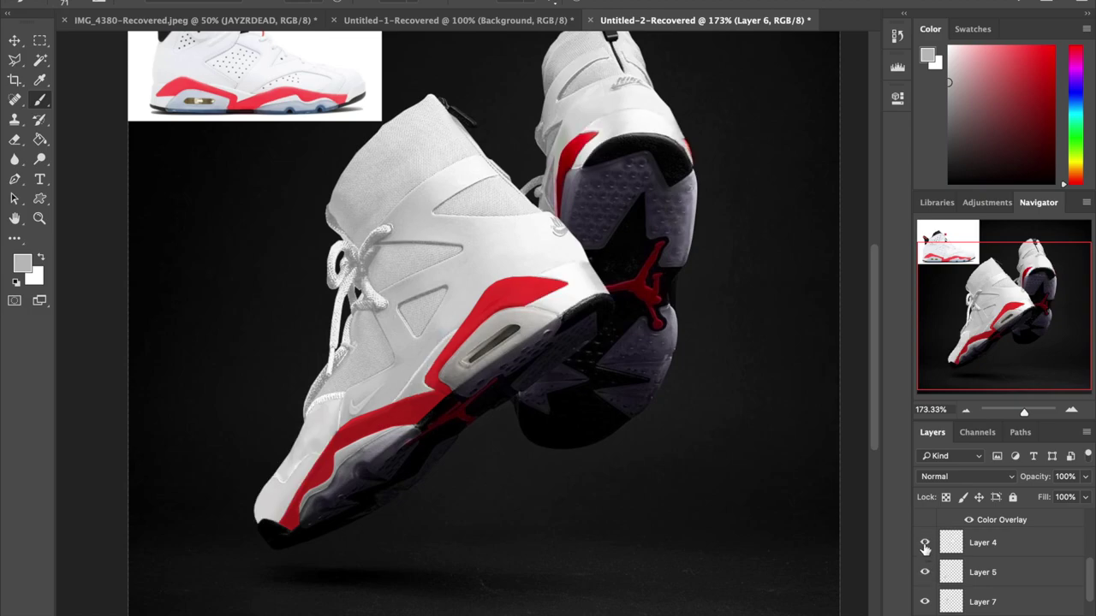
Step: Lower the opacity of Layer 4 to 96% and Layer 5 to 87%
{"action": "left_click", "coordinate": [1000, 548]}
{"action": "left_click", "coordinate": [1083, 498]}
{"action": "left_click_drag", "start_coordinate": [1084, 499], "coordinate": [1082, 500]}
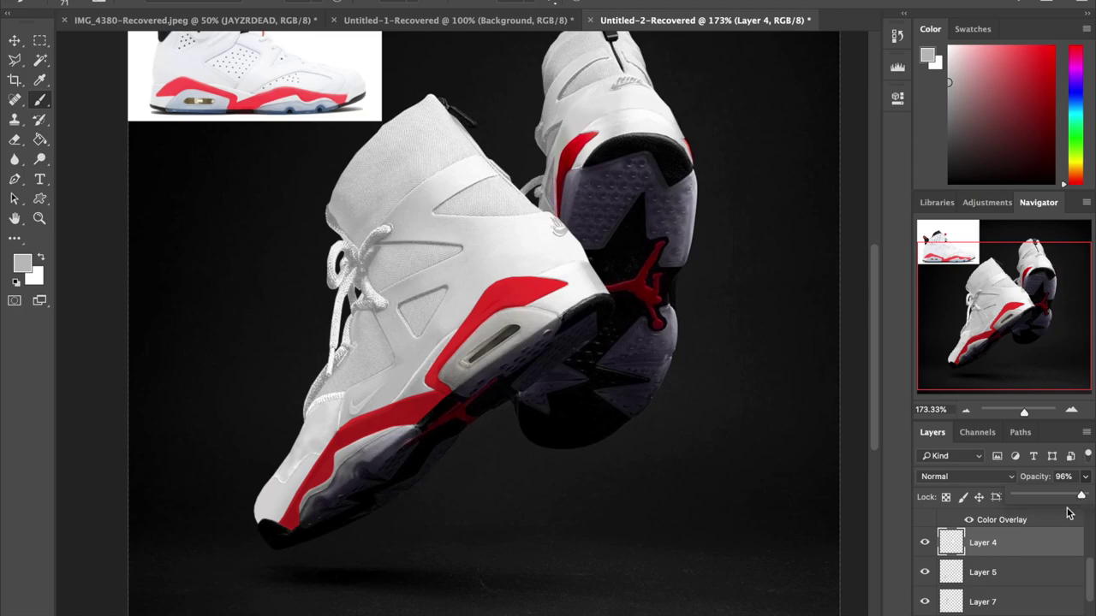
{"action": "left_click", "coordinate": [1023, 571]}
{"action": "left_click", "coordinate": [926, 577]}
{"action": "left_click", "coordinate": [926, 575]}
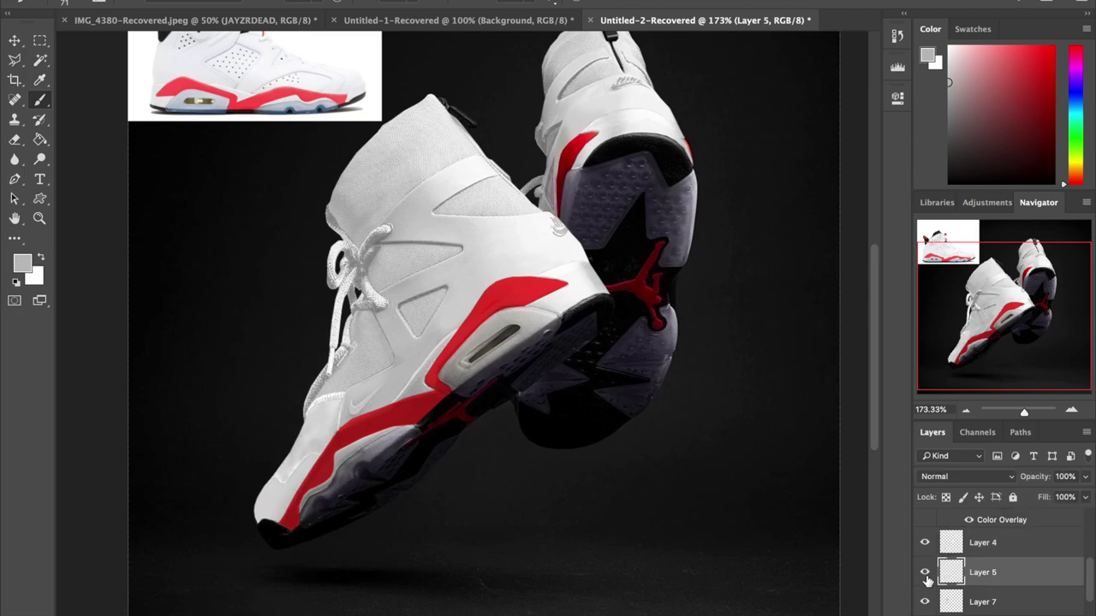
{"action": "left_click", "coordinate": [1087, 478]}
{"action": "left_click_drag", "start_coordinate": [1083, 497], "coordinate": [1076, 498]}
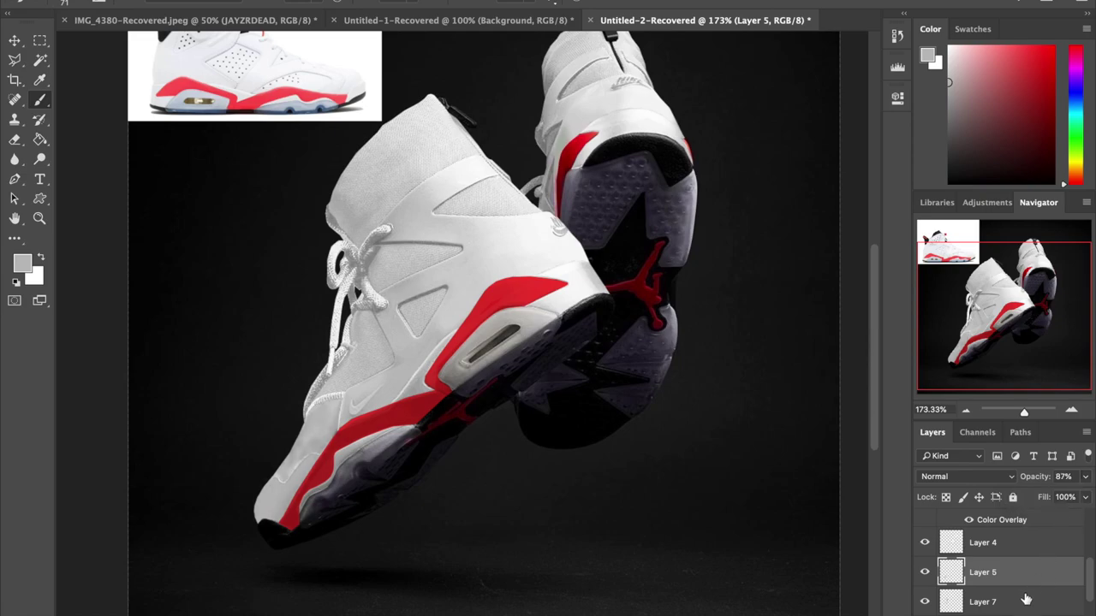
Step: Lower the opacity of Layer 7 to 84% and Layer 6 to 99%, checking each layer's effect by toggling it
{"action": "left_click", "coordinate": [1023, 603]}
{"action": "left_click", "coordinate": [925, 601]}
{"action": "left_click", "coordinate": [924, 601]}
{"action": "left_click", "coordinate": [1085, 476]}
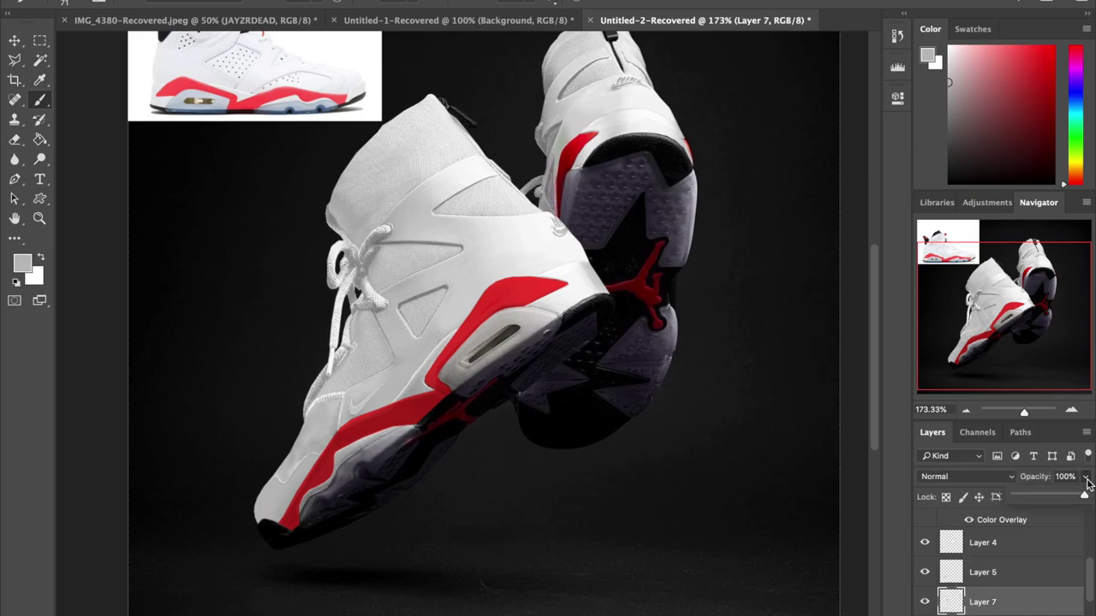
{"action": "mouse_move", "coordinate": [1083, 498]}
{"action": "left_mouse_down"}
{"action": "mouse_move", "coordinate": [1053, 500]}
{"action": "mouse_move", "coordinate": [1075, 496]}
{"action": "left_mouse_up"}
{"action": "scroll", "coordinate": [1040, 579], "scroll_direction": "down", "scroll_amount": 1}
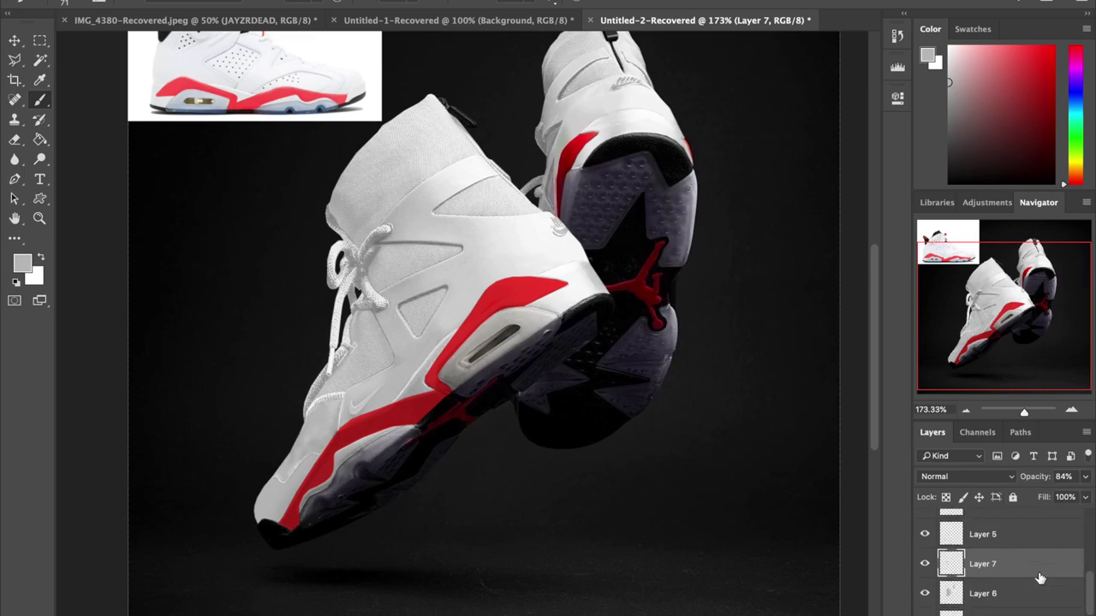
{"action": "left_click", "coordinate": [924, 593]}
{"action": "left_click", "coordinate": [925, 593]}
{"action": "left_click", "coordinate": [1016, 599]}
{"action": "left_click", "coordinate": [1086, 481]}
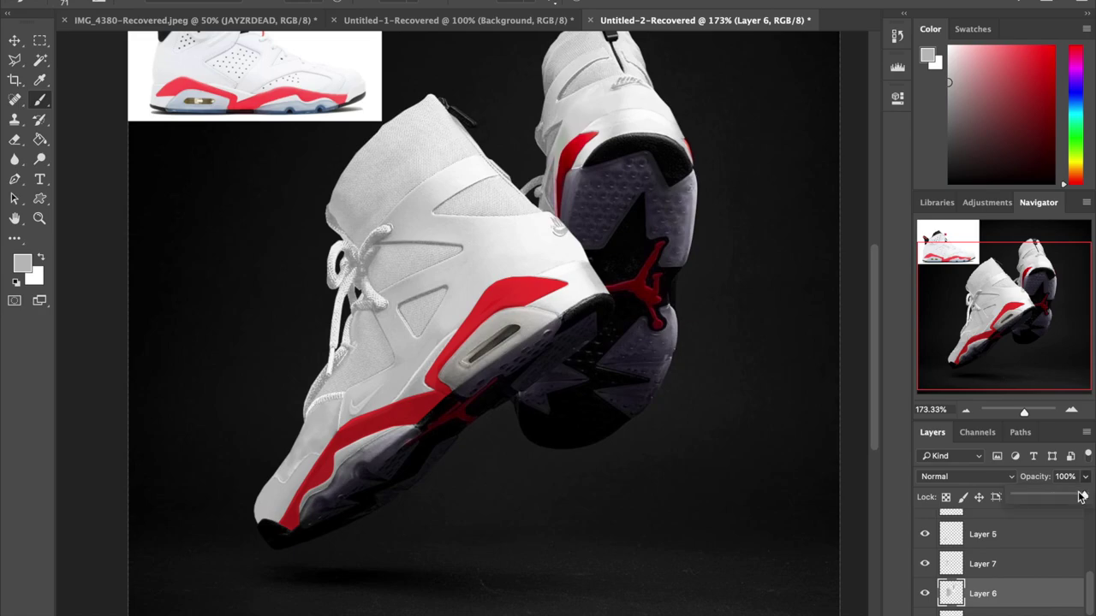
{"action": "left_click_drag", "start_coordinate": [1082, 496], "coordinate": [1085, 497]}
Step: Toggle Layer 8 off and on, and examine the heel, midsole stripes and toe of the front shoe at close range
{"action": "scroll", "coordinate": [1047, 593], "scroll_direction": "down", "scroll_amount": 1}
{"action": "left_click", "coordinate": [928, 595]}
{"action": "left_click", "coordinate": [925, 591]}
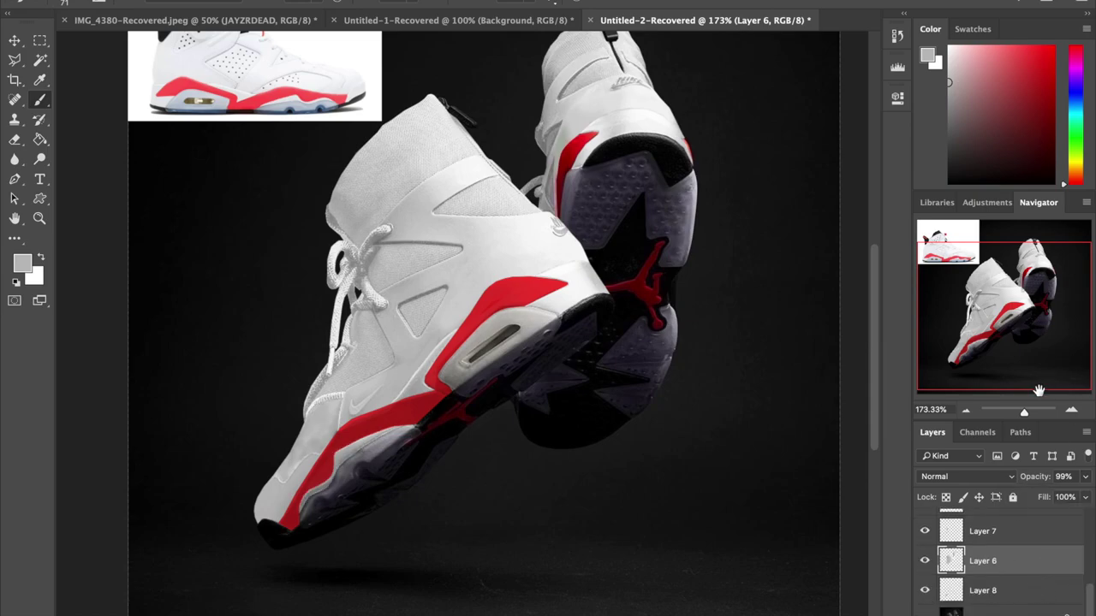
{"action": "left_click_drag", "start_coordinate": [1023, 414], "coordinate": [1018, 415]}
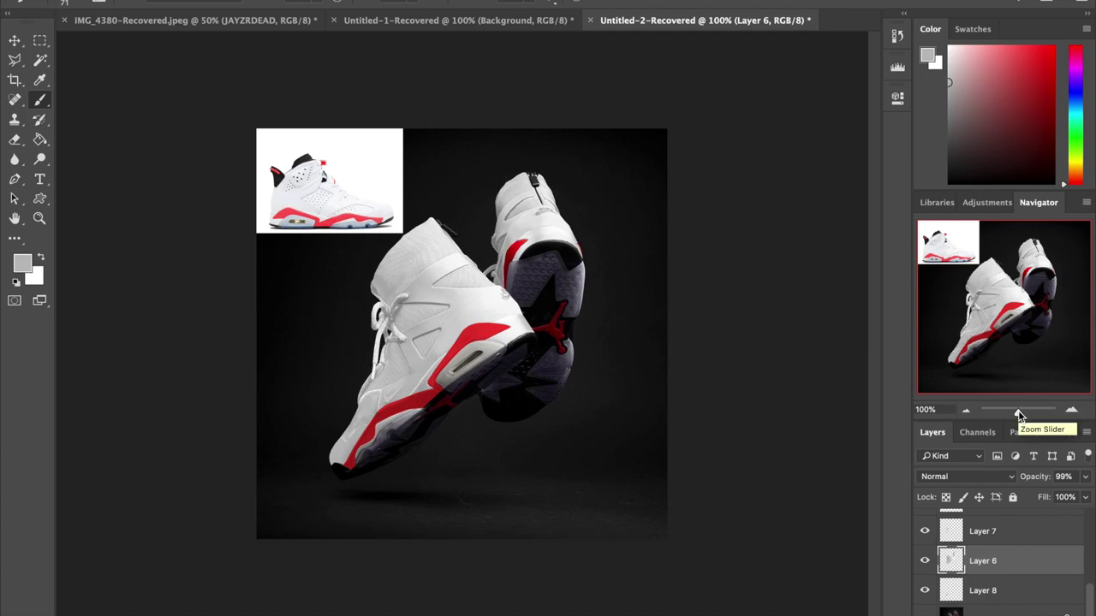
{"action": "left_click_drag", "start_coordinate": [1024, 414], "coordinate": [1037, 414]}
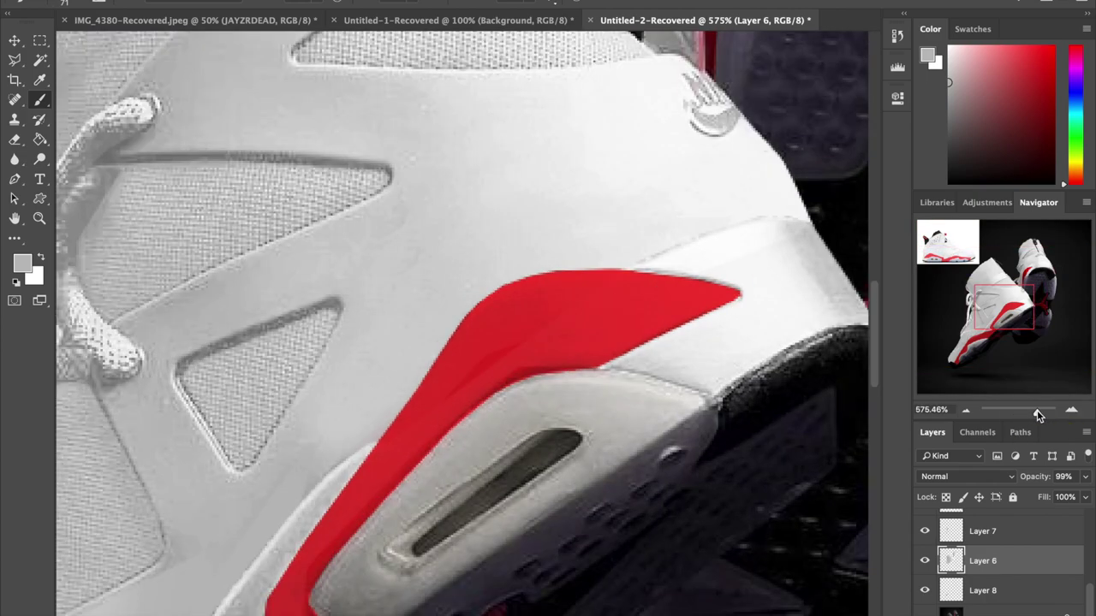
{"action": "scroll", "coordinate": [650, 411], "scroll_direction": "down", "scroll_amount": 10}
{"action": "scroll", "coordinate": [650, 411], "scroll_direction": "left", "scroll_amount": 10}
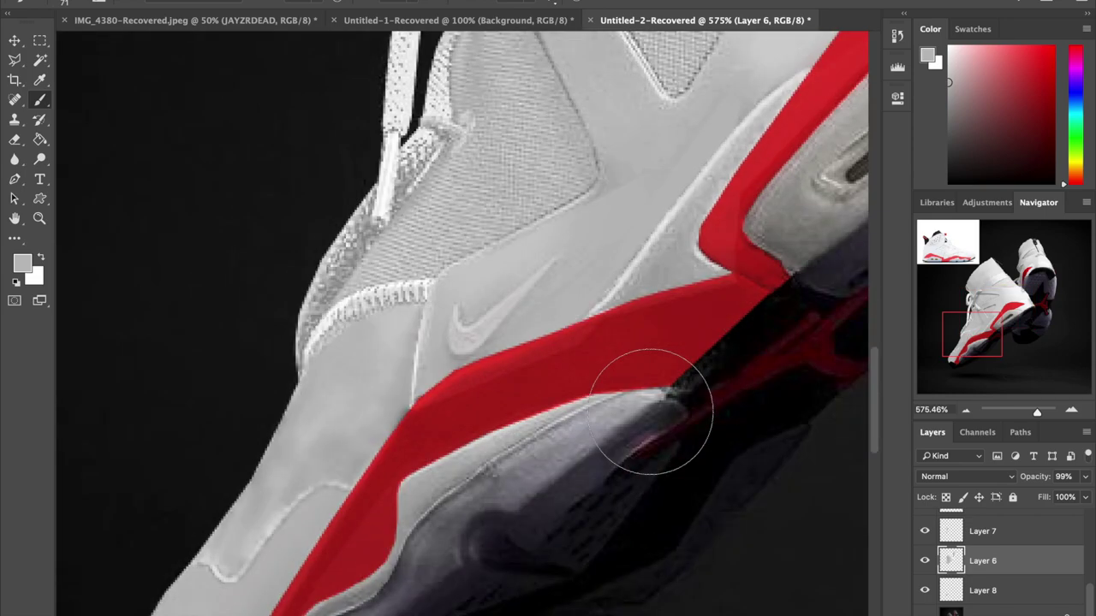
{"action": "scroll", "coordinate": [651, 411], "scroll_direction": "down", "scroll_amount": 4}
{"action": "scroll", "coordinate": [650, 411], "scroll_direction": "left", "scroll_amount": 2}
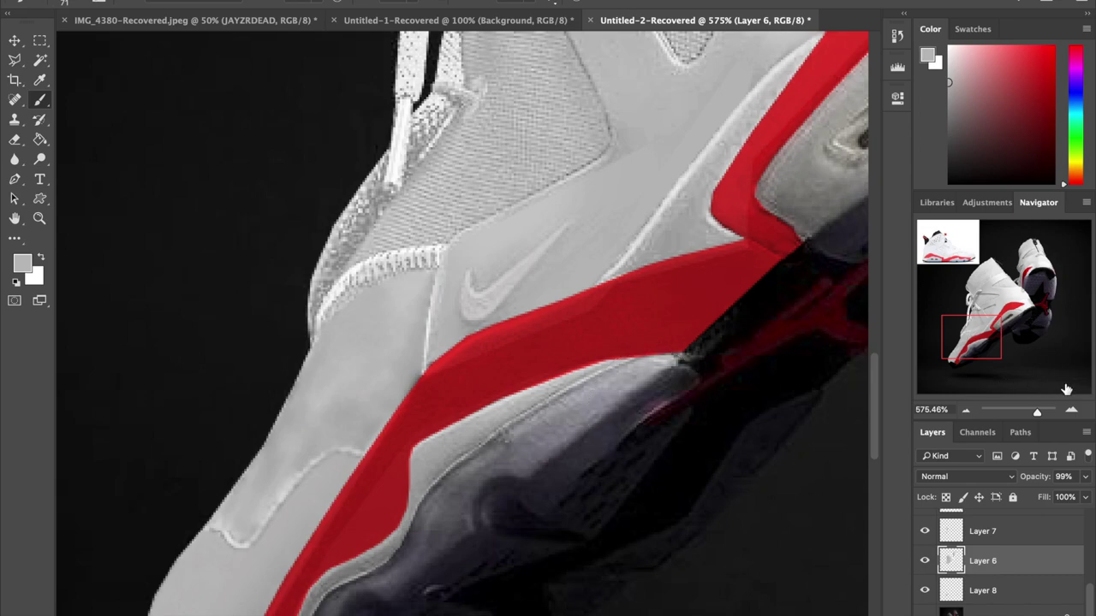
{"action": "left_click_drag", "start_coordinate": [1036, 414], "coordinate": [1033, 414]}
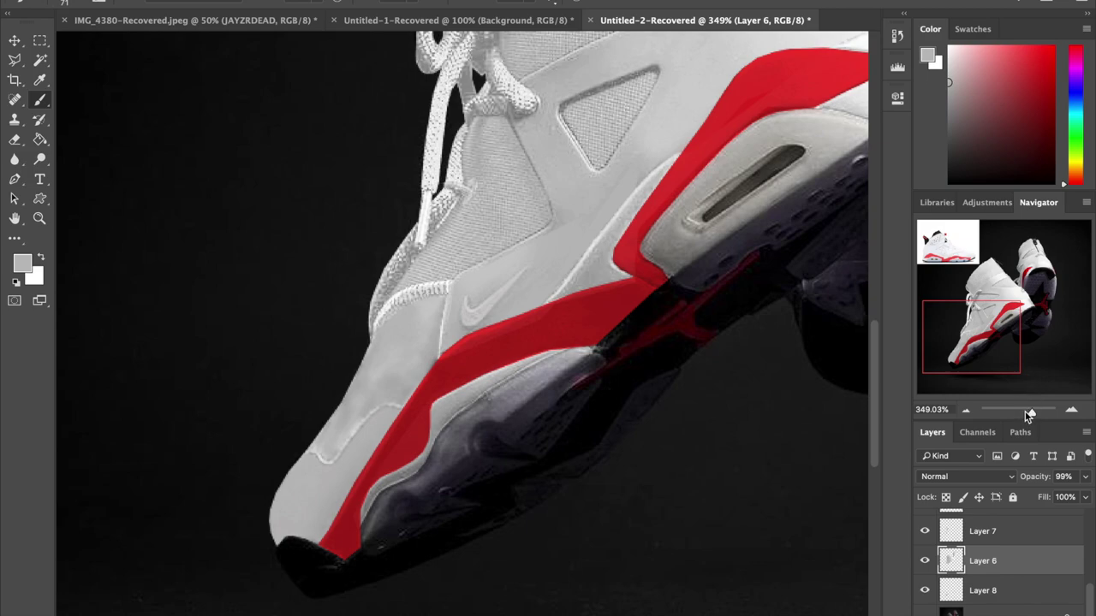
{"action": "left_click_drag", "start_coordinate": [1028, 415], "coordinate": [1025, 416]}
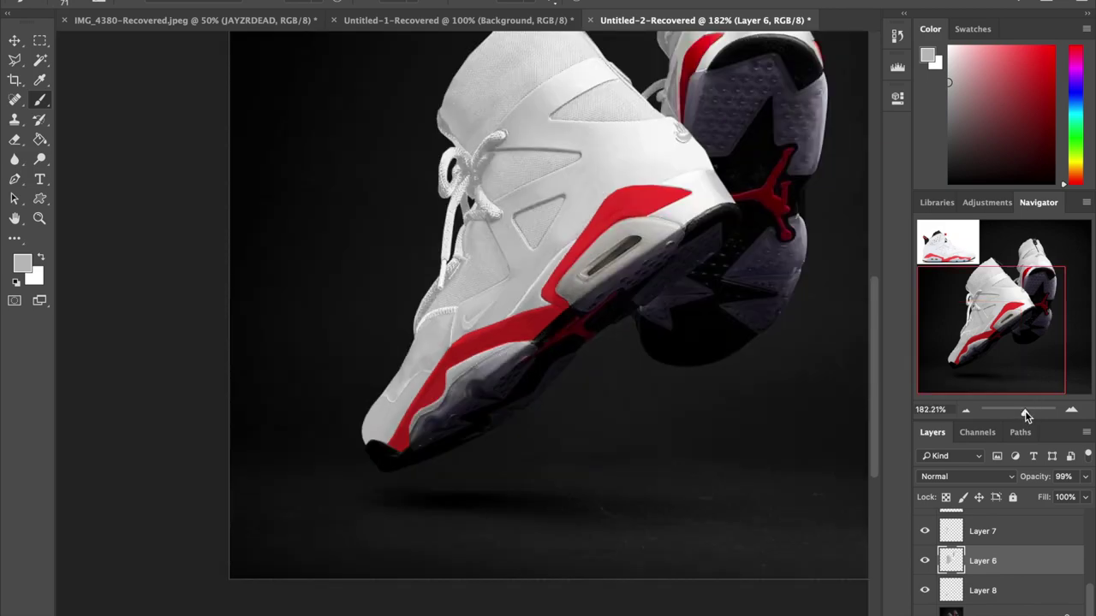
Step: Hide the reference shoe on Layer 1 and merge all visible layers into the Background
{"action": "scroll", "coordinate": [993, 565], "scroll_direction": "up", "scroll_amount": 5}
{"action": "left_click", "coordinate": [925, 526]}
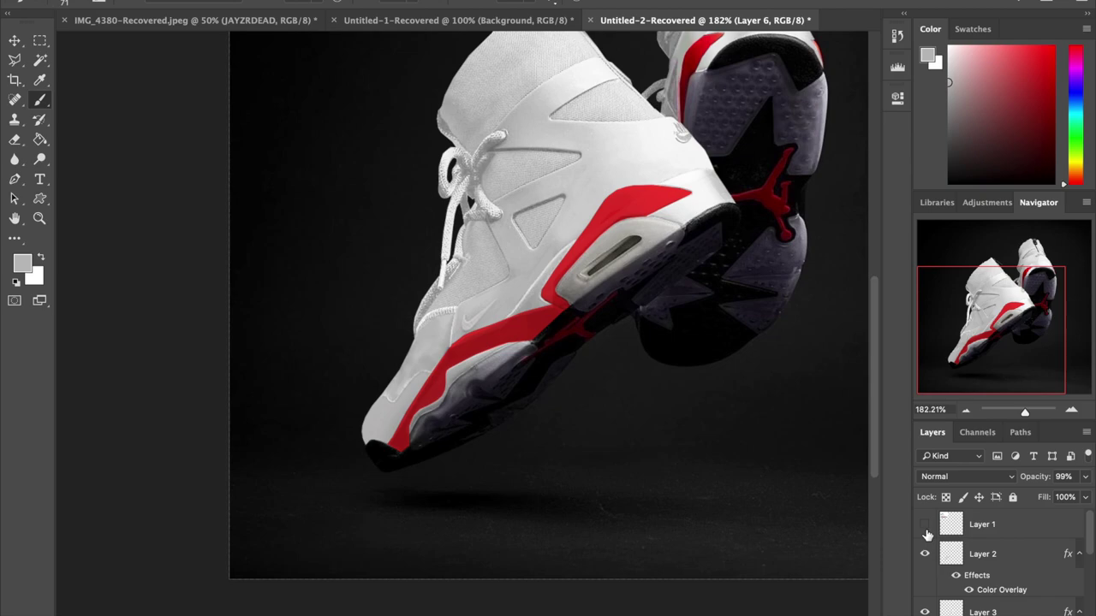
{"action": "left_click_drag", "start_coordinate": [1020, 417], "coordinate": [1018, 415]}
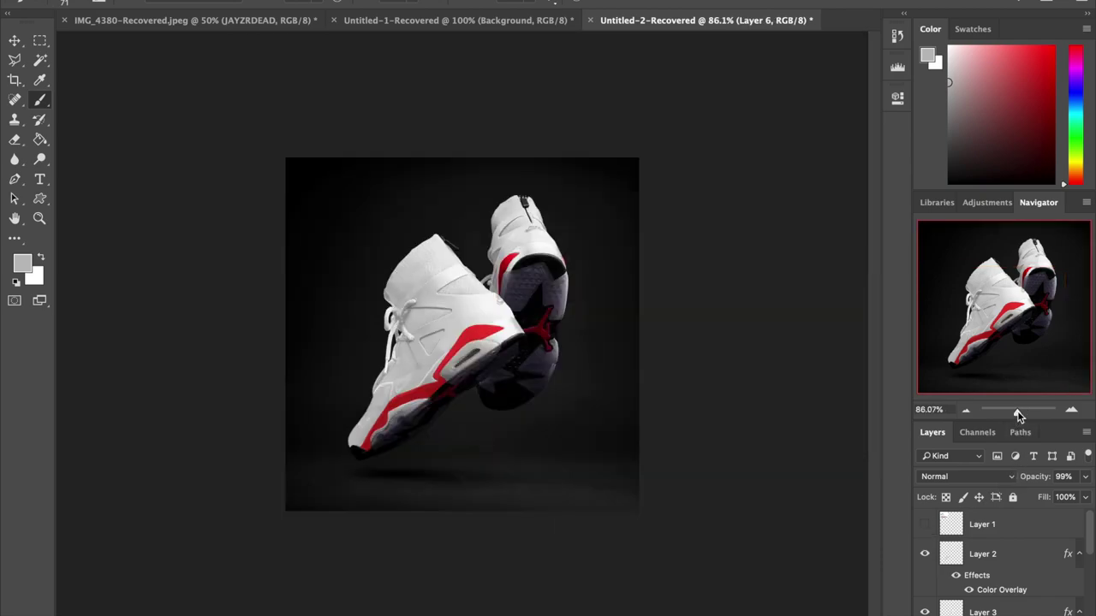
{"action": "left_click", "coordinate": [1016, 555]}
{"action": "left_click", "coordinate": [248, 2]}
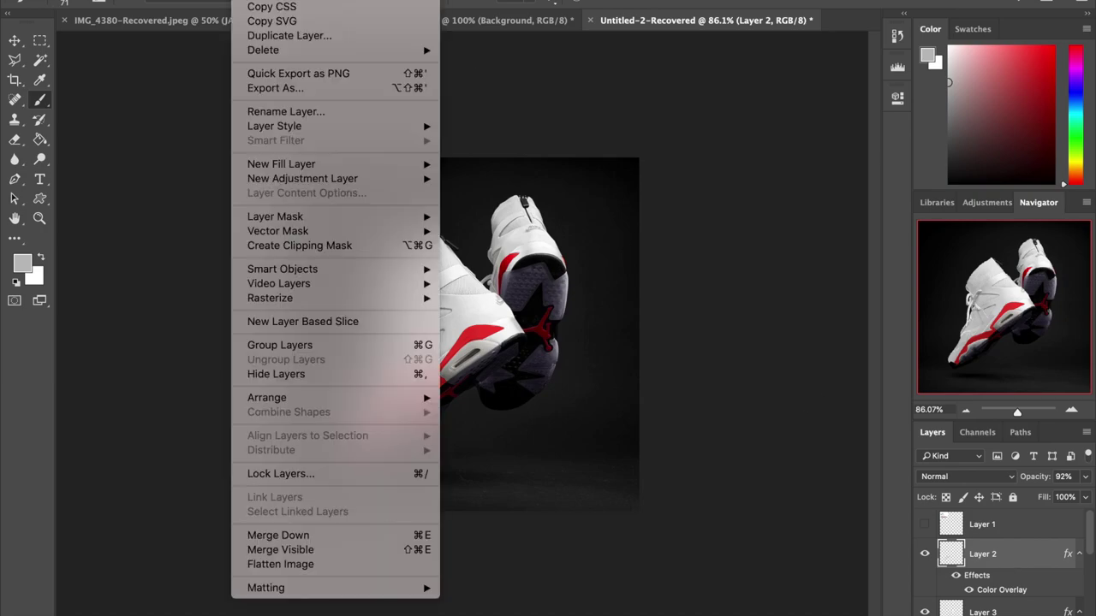
{"action": "left_click", "coordinate": [276, 552]}
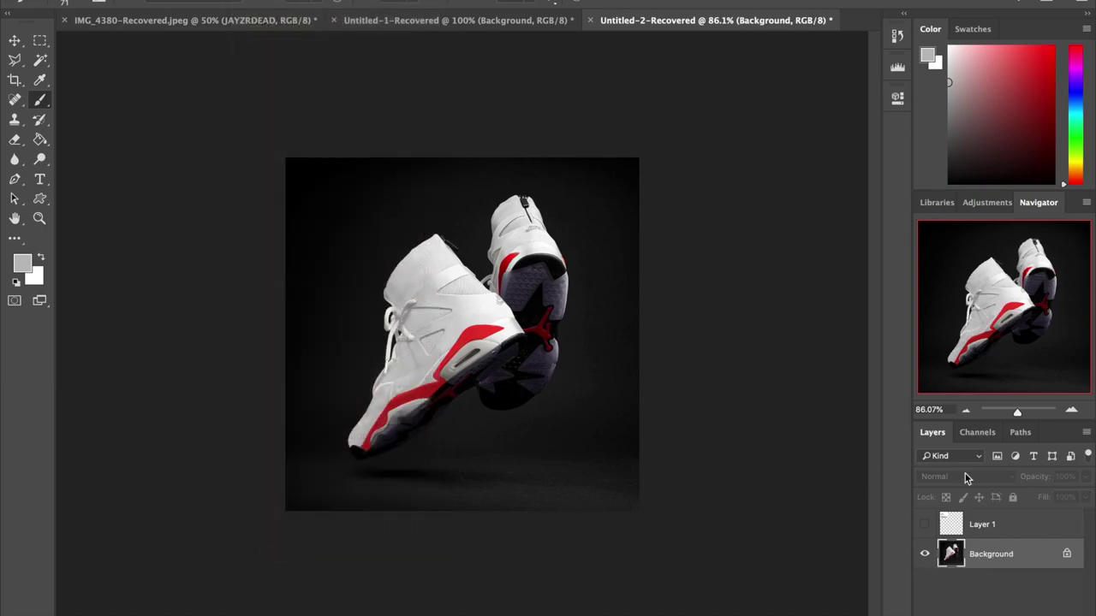
Step: Select the outer end of the raised seam on the front shoe's toe and remove it with a Content-Aware fill
{"action": "left_click", "coordinate": [1033, 414]}
{"action": "scroll", "coordinate": [623, 525], "scroll_direction": "left", "scroll_amount": 10}
{"action": "scroll", "coordinate": [624, 526], "scroll_direction": "down", "scroll_amount": 4}
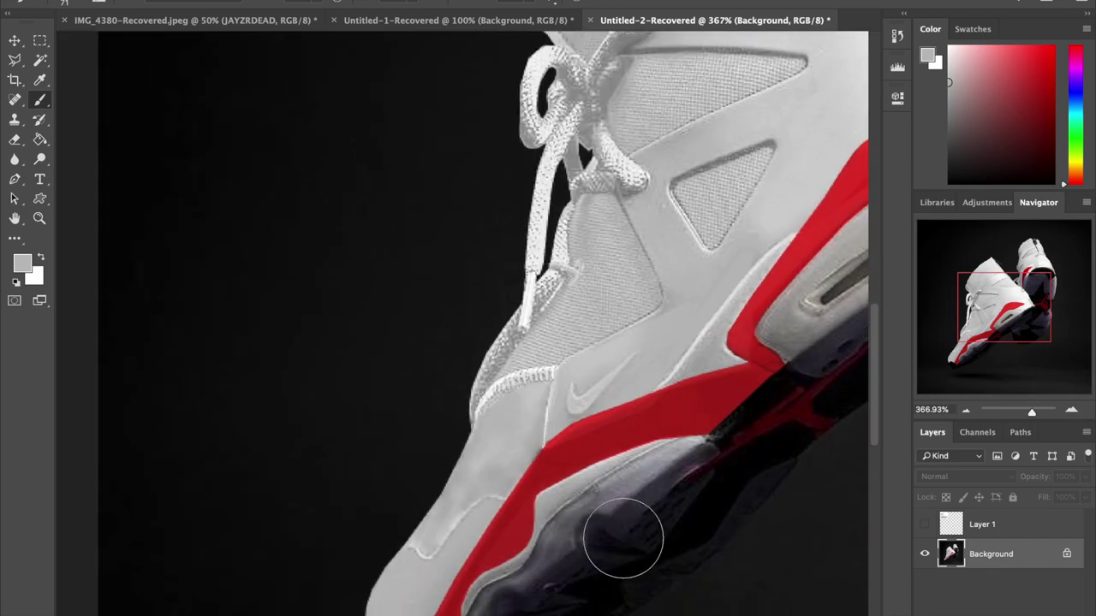
{"action": "left_click", "coordinate": [14, 60]}
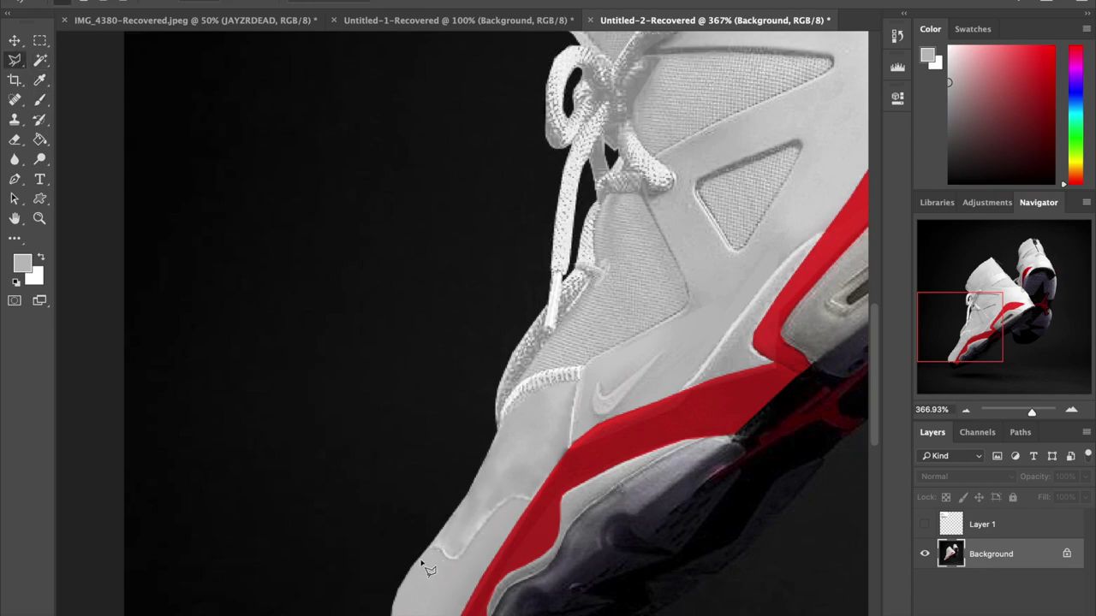
{"action": "mouse_move", "coordinate": [437, 545]}
{"action": "left_mouse_down"}
{"action": "mouse_move", "coordinate": [457, 546]}
{"action": "mouse_move", "coordinate": [493, 497]}
{"action": "mouse_move", "coordinate": [538, 493]}
{"action": "mouse_move", "coordinate": [463, 570]}
{"action": "mouse_move", "coordinate": [420, 565]}
{"action": "left_mouse_up"}
{"action": "key", "text": "shift+BackSpace"}
{"action": "key", "text": "Return"}
{"action": "key", "text": "ctrl+d"}
Step: Remove the remaining seam line across the front shoe's toe with a Content-Aware fill at 100% opacity
{"action": "scroll", "coordinate": [536, 472], "scroll_direction": "down", "scroll_amount": 3}
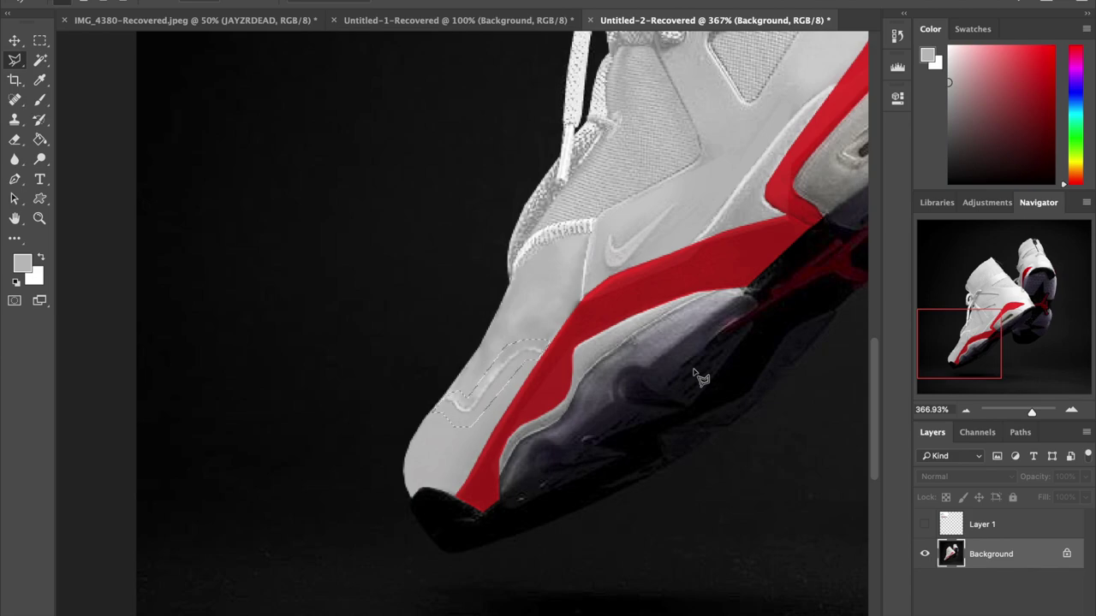
{"action": "key", "text": "shift+BackSpace"}
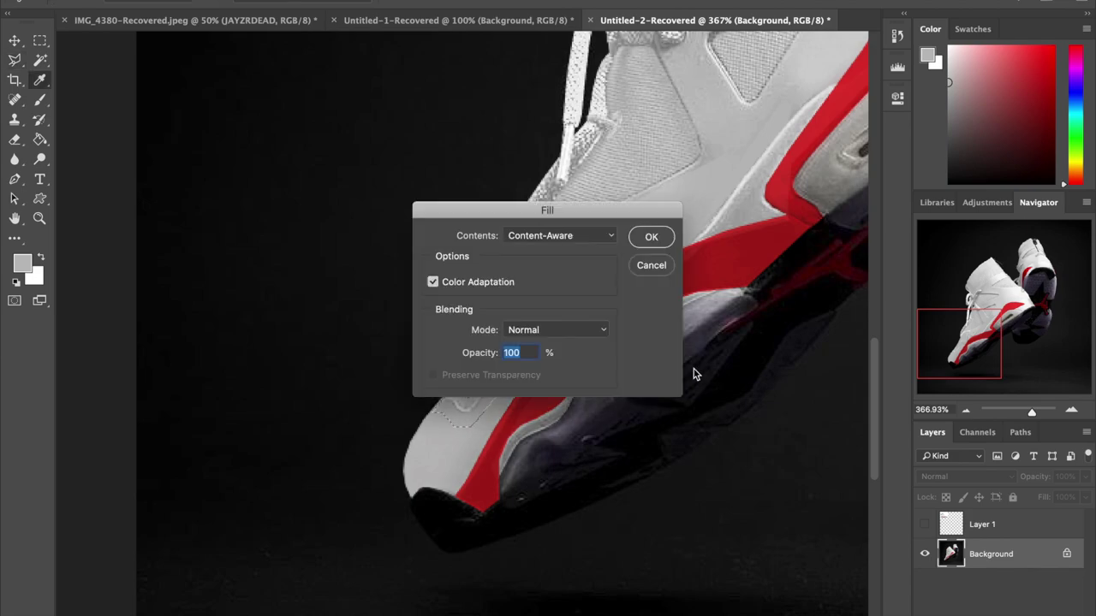
{"action": "key", "text": "Return"}
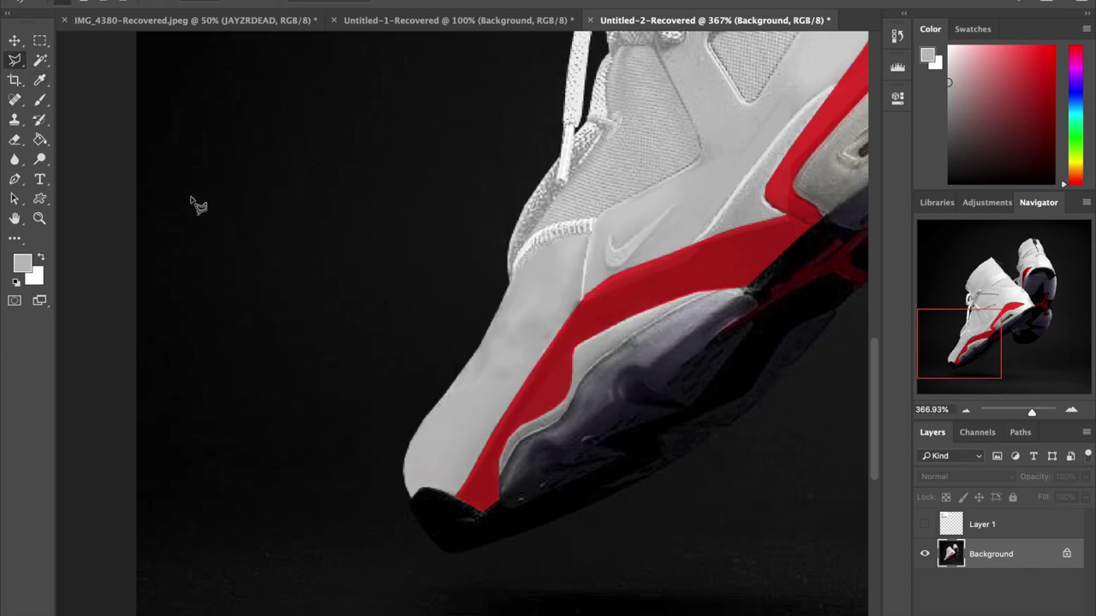
Step: Select the seam's end beside the red midsole stripe on the front shoe and touch it up with the Brush tool
{"action": "left_click", "coordinate": [15, 160]}
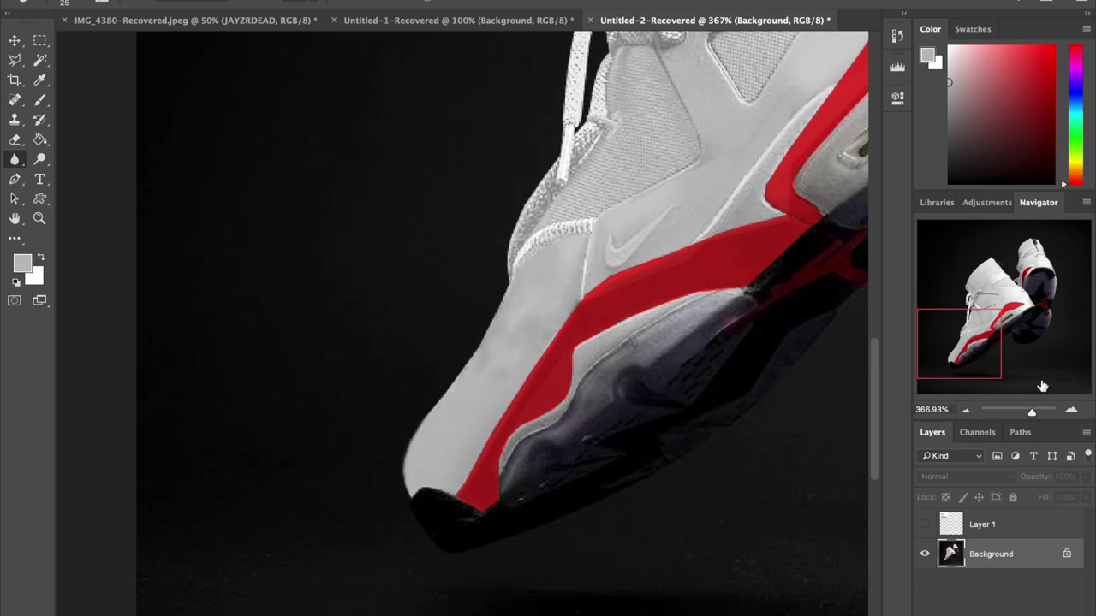
{"action": "left_click_drag", "start_coordinate": [1031, 412], "coordinate": [1038, 414]}
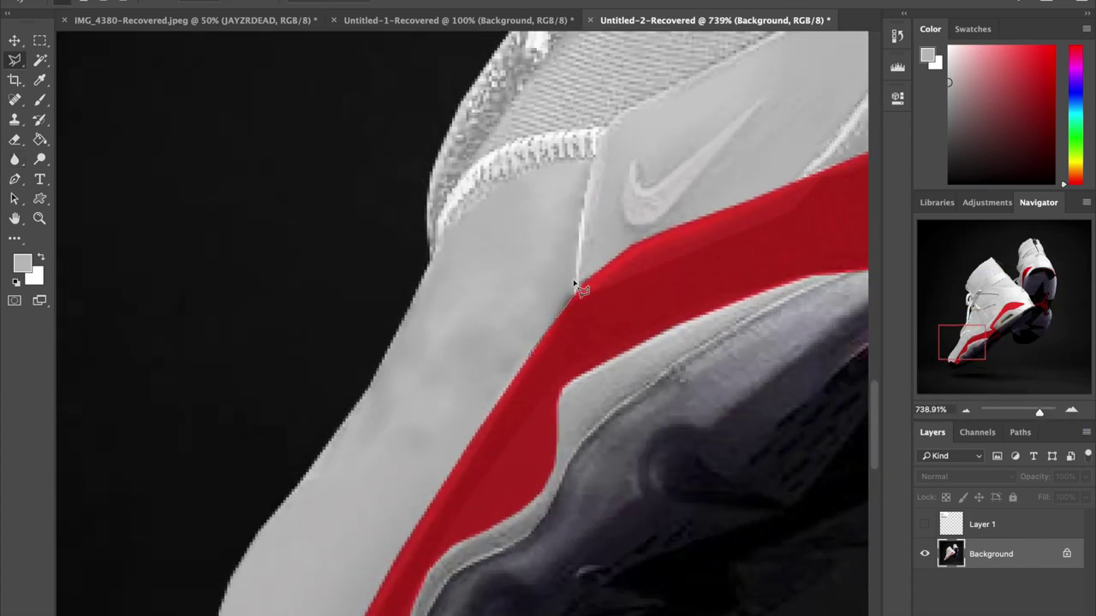
{"action": "key", "text": "Escape"}
{"action": "key", "text": "b"}
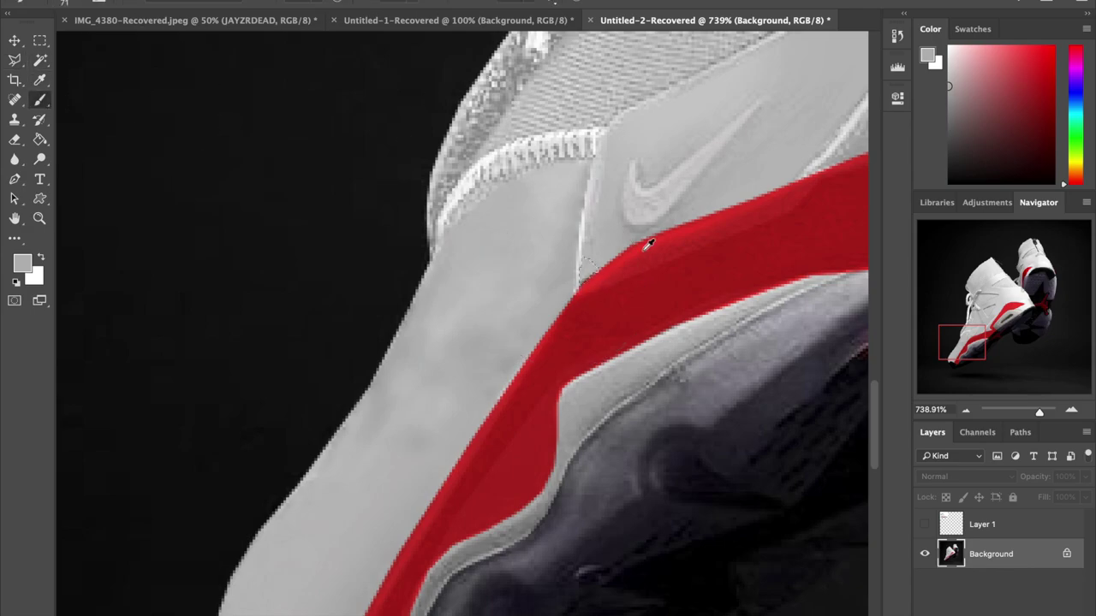
{"action": "left_click_drag", "start_coordinate": [1039, 411], "coordinate": [1019, 411]}
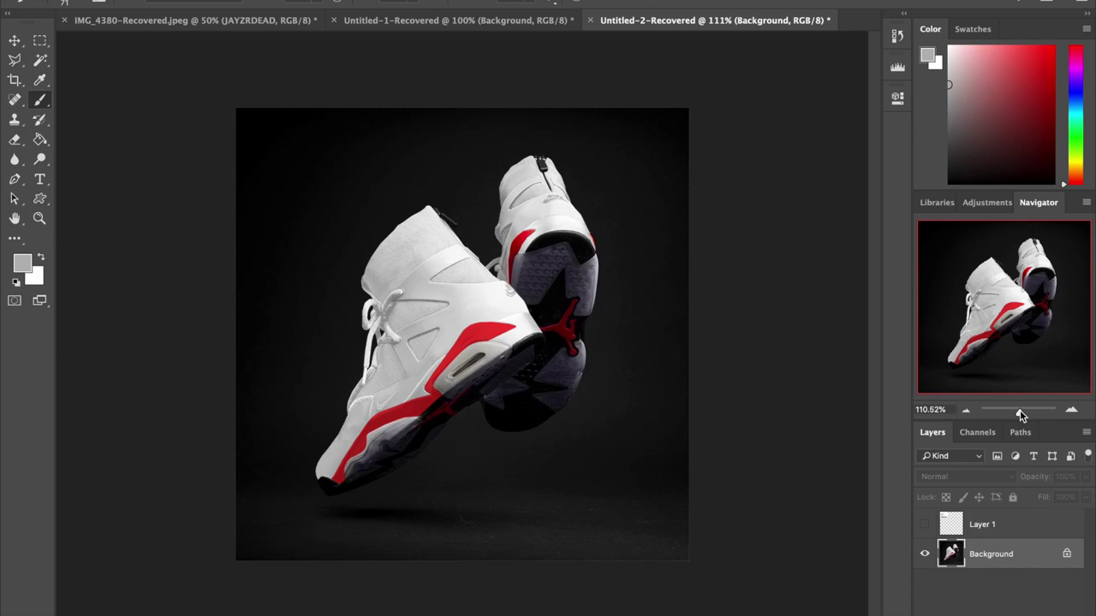
Step: Select the white upper areas with the Magic Wand and exclude the front shoe's grey midsole window panel from the selection
{"action": "left_click", "coordinate": [45, 63]}
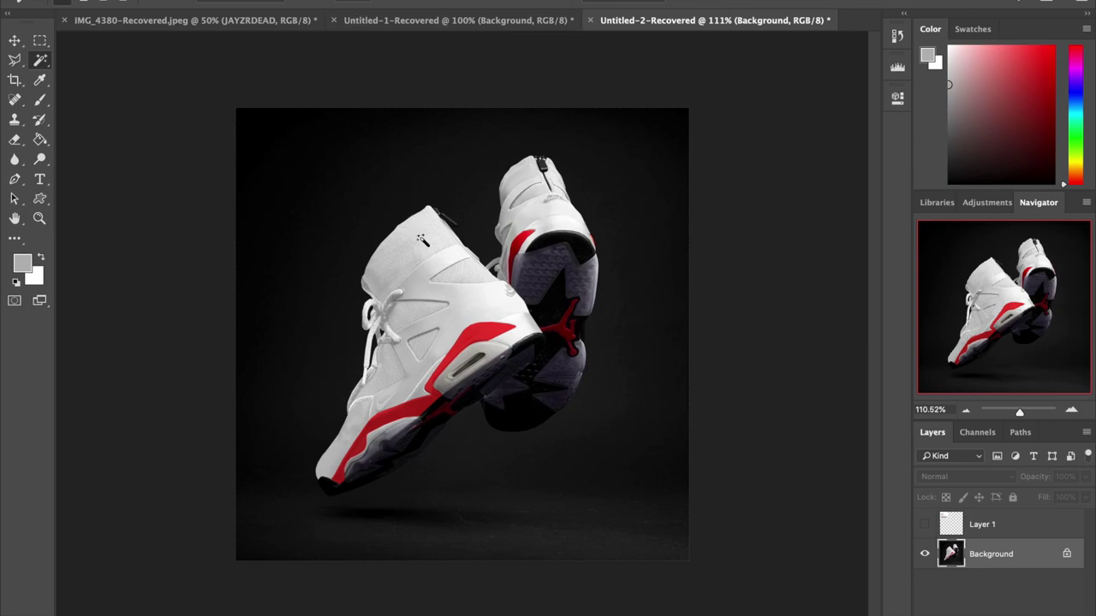
{"action": "left_click", "coordinate": [429, 279]}
{"action": "left_click_drag", "start_coordinate": [1028, 412], "coordinate": [1031, 416]}
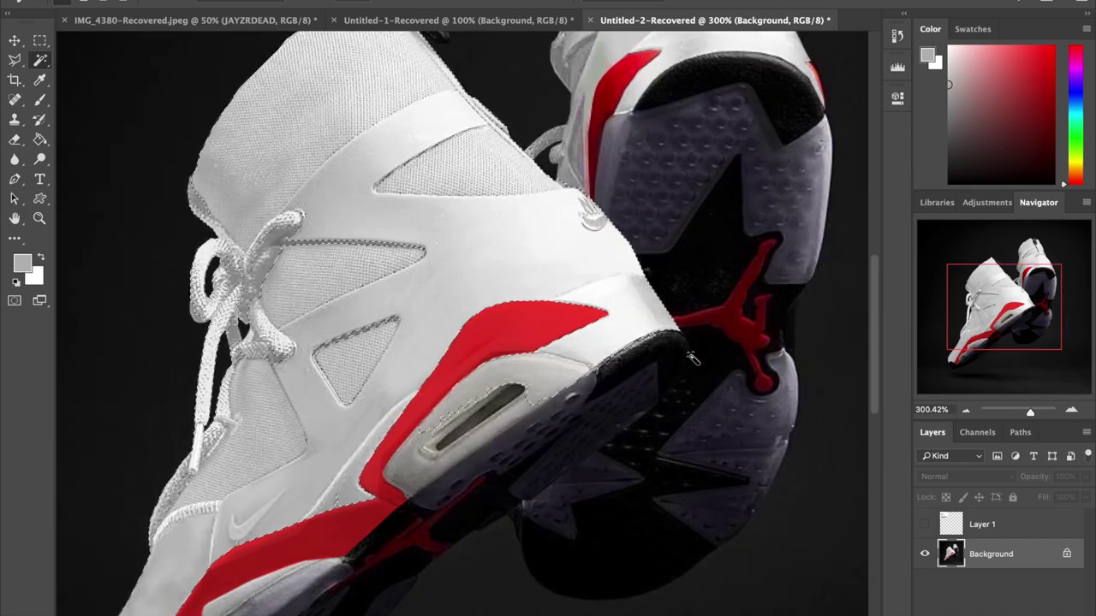
{"action": "scroll", "coordinate": [504, 334], "scroll_direction": "down", "scroll_amount": 5}
{"action": "left_click", "coordinate": [15, 60]}
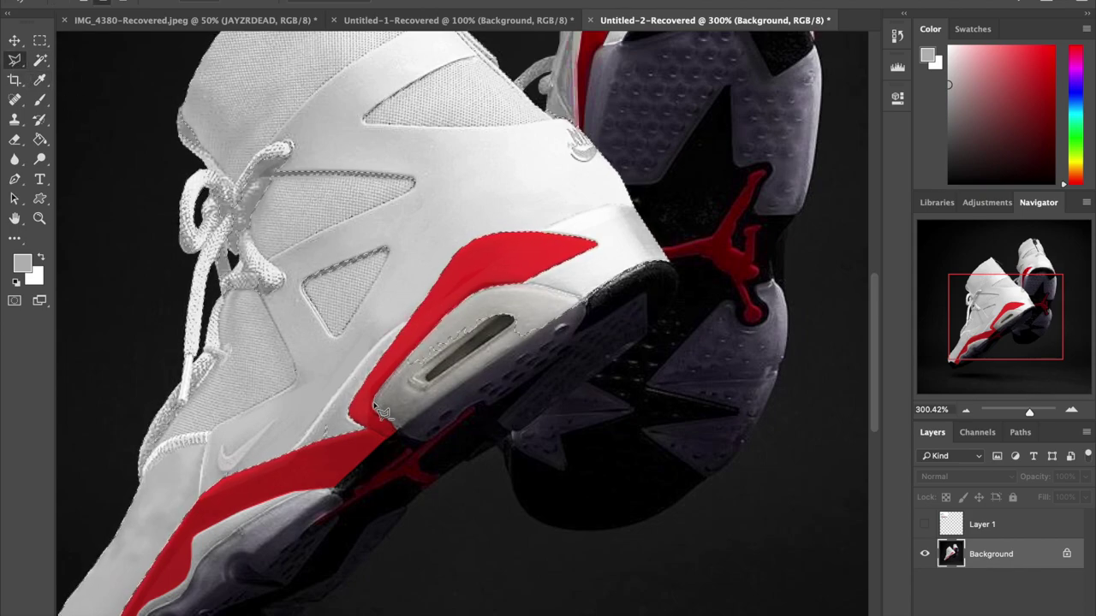
{"action": "left_click", "coordinate": [474, 300]}
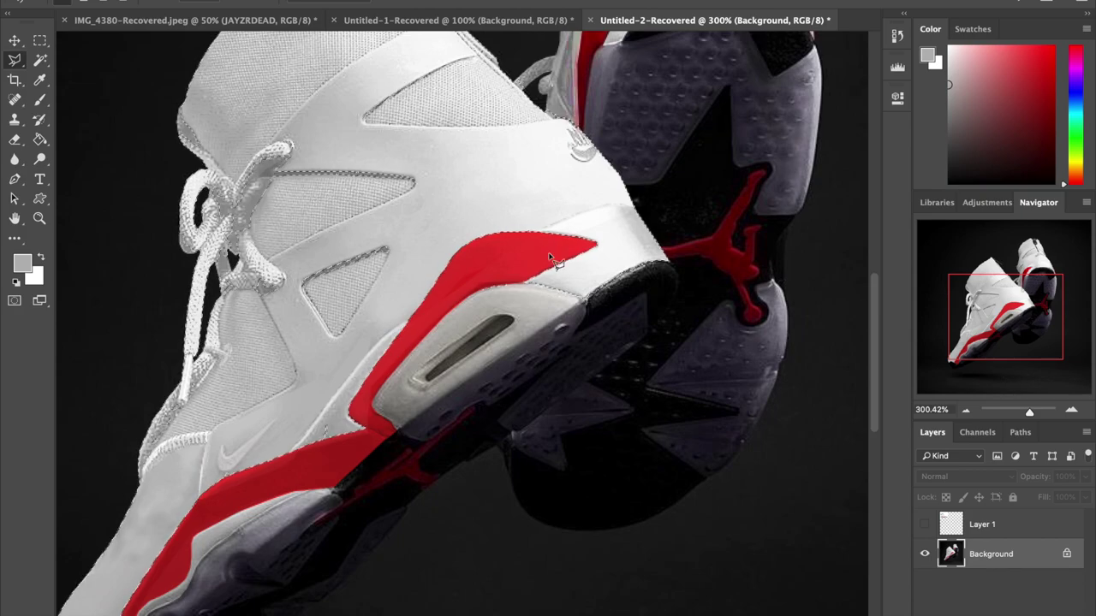
Step: Add the missed collar and side areas of both shoes to the selection and trim it around the midsole panel
{"action": "scroll", "coordinate": [428, 175], "scroll_direction": "up", "scroll_amount": 2}
{"action": "scroll", "coordinate": [428, 175], "scroll_direction": "up", "scroll_amount": 1}
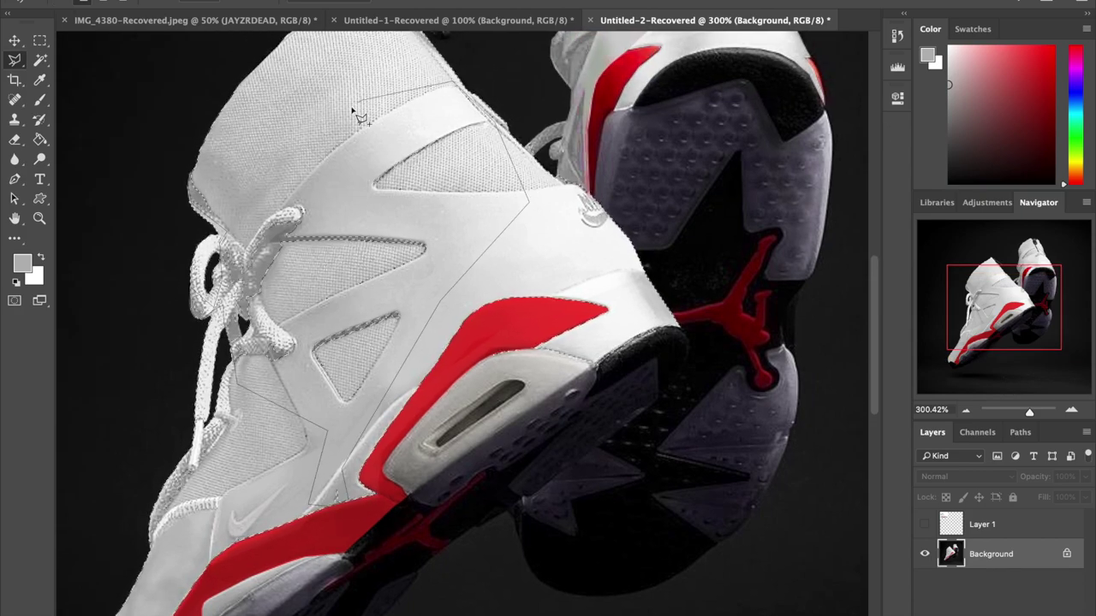
{"action": "scroll", "coordinate": [574, 257], "scroll_direction": "up", "scroll_amount": 6}
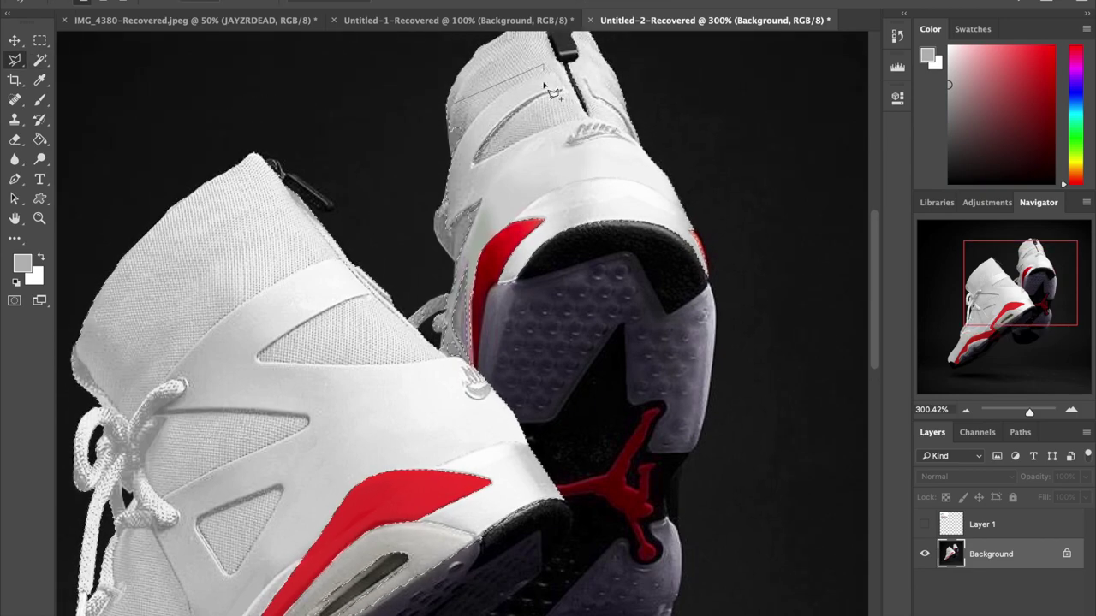
{"action": "left_click", "coordinate": [444, 218]}
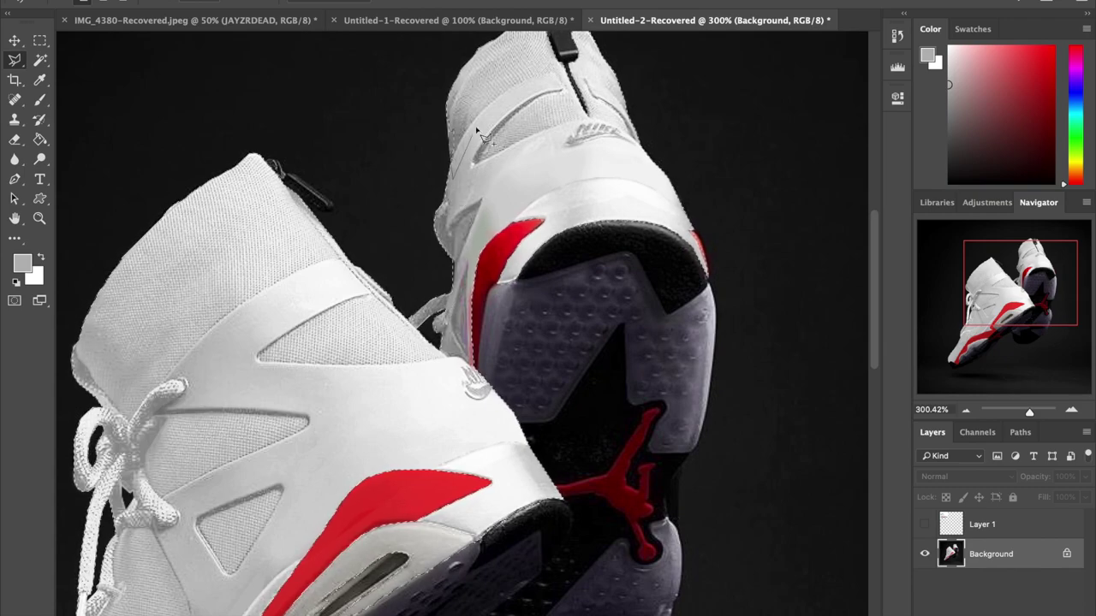
{"action": "left_click_drag", "start_coordinate": [1029, 412], "coordinate": [1024, 413]}
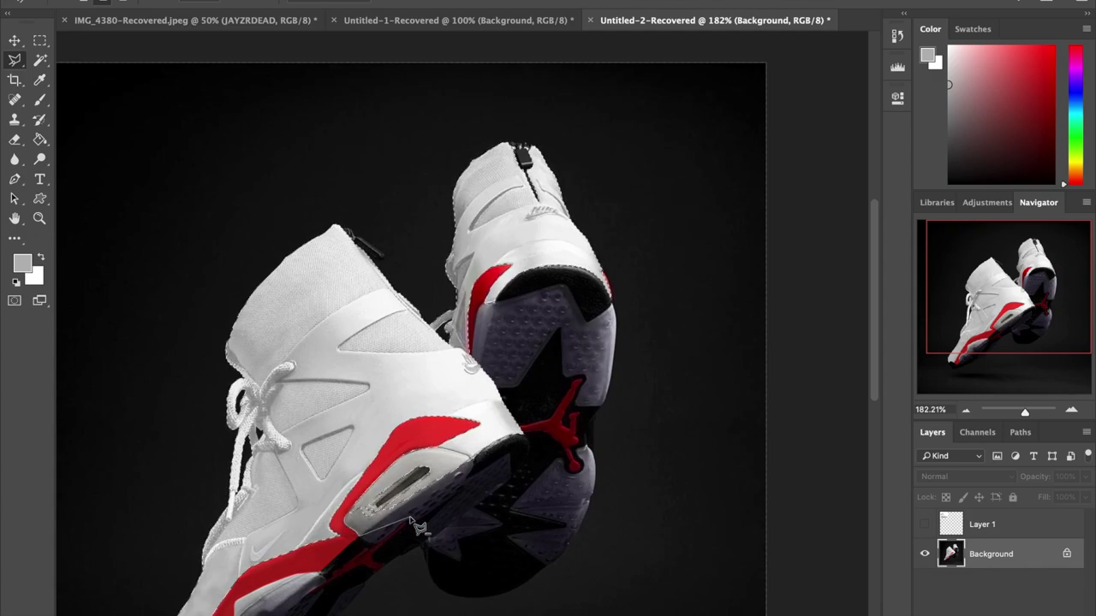
{"action": "scroll", "coordinate": [513, 428], "scroll_direction": "down", "scroll_amount": 2}
{"action": "scroll", "coordinate": [513, 428], "scroll_direction": "left", "scroll_amount": 2}
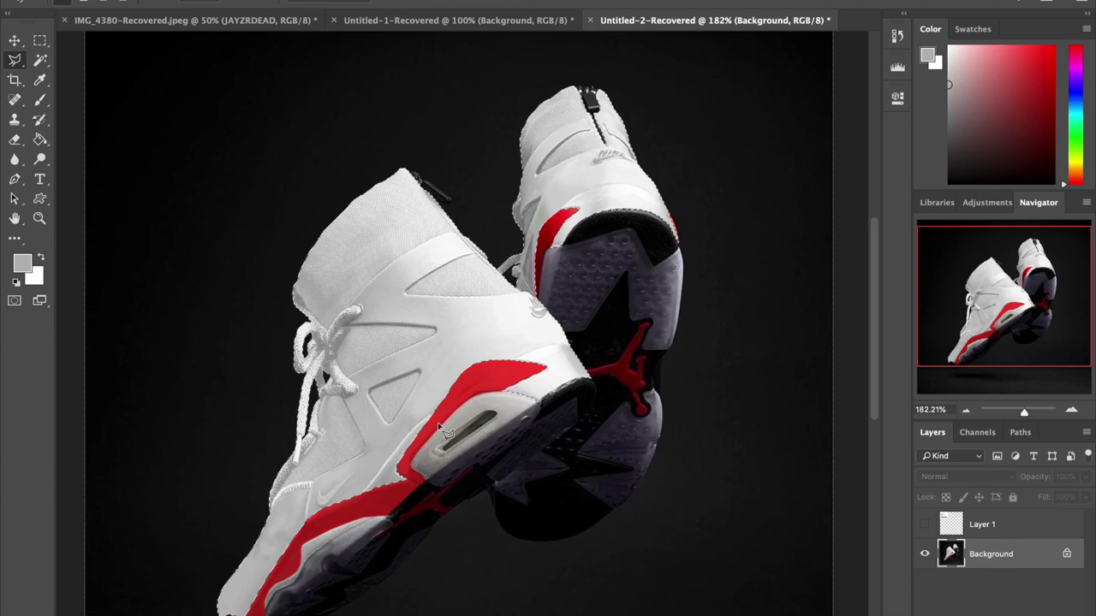
Step: Strongly reduce the selected uppers' lightness with Hue/Saturation, then paste the white uppers as a new layer above the Background
{"action": "left_click", "coordinate": [171, 0]}
{"action": "mouse_move", "coordinate": [206, 0]}
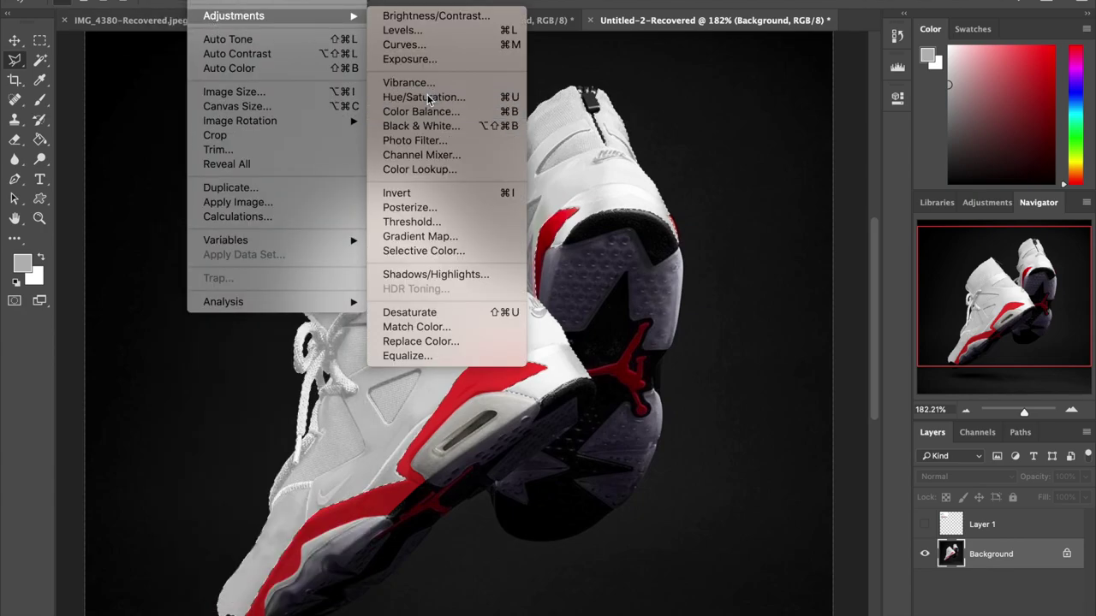
{"action": "left_click", "coordinate": [425, 97]}
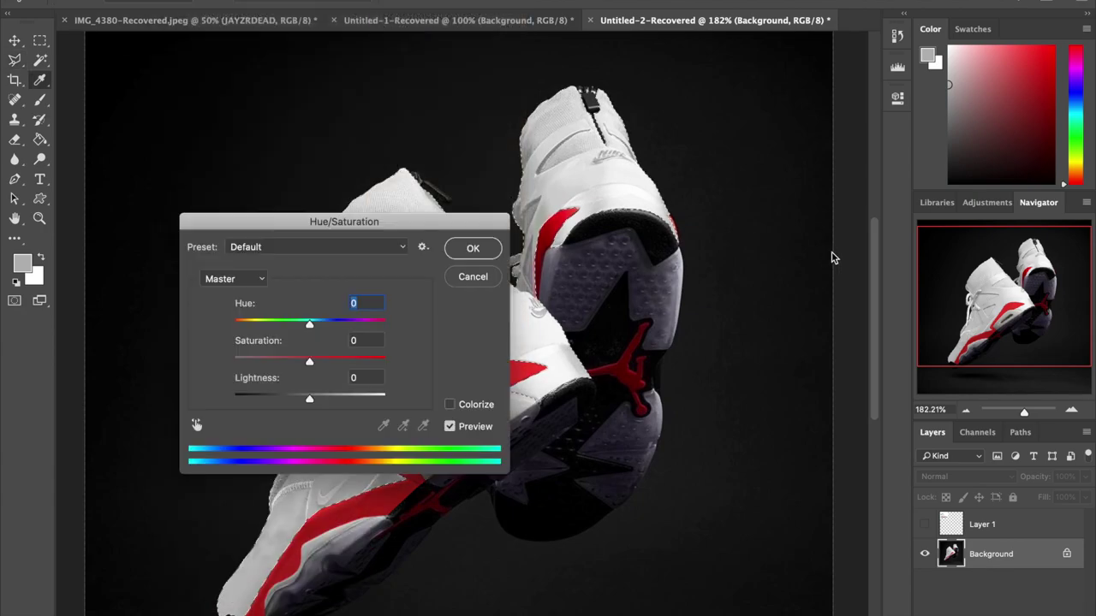
{"action": "left_click", "coordinate": [250, 398]}
{"action": "key", "text": "Return"}
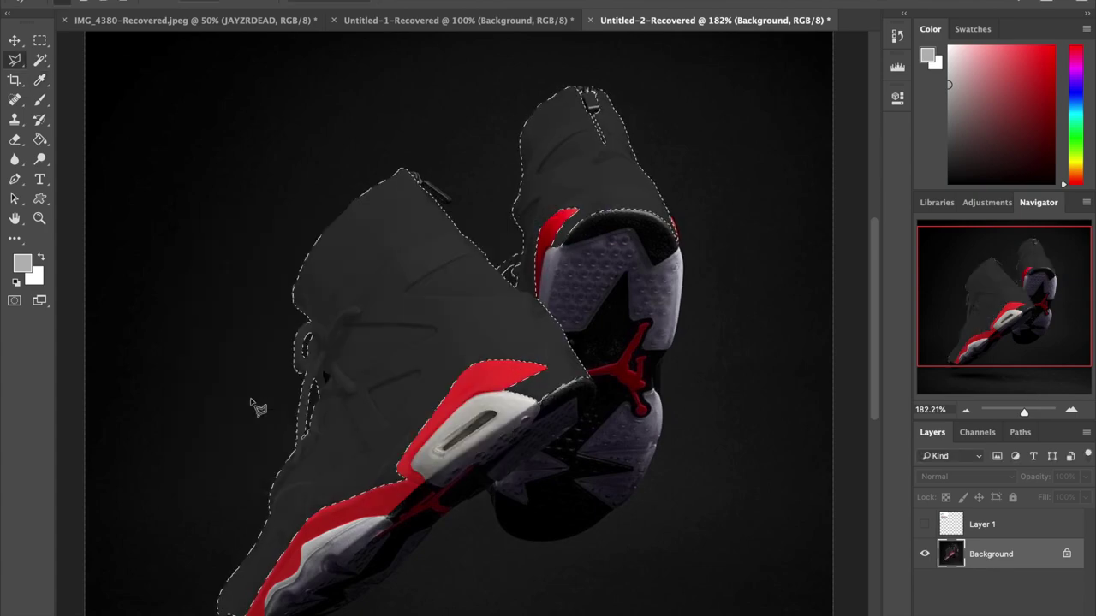
{"action": "key", "text": "ctrl+v"}
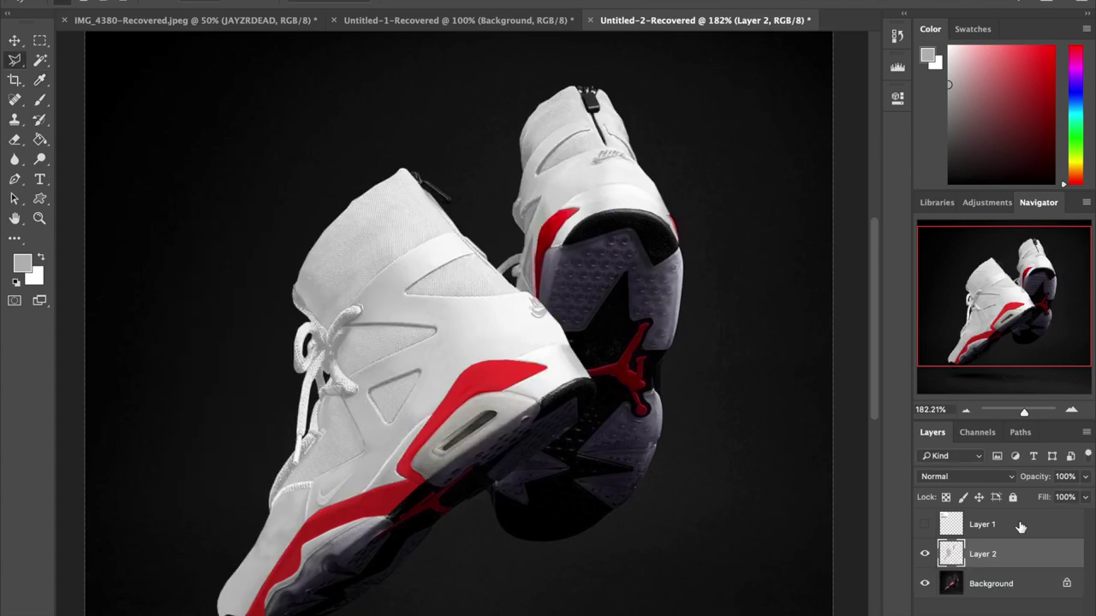
Step: Reduce the opacity of the pasted white uppers layer to 87%
{"action": "left_click", "coordinate": [1085, 477]}
{"action": "left_click_drag", "start_coordinate": [1082, 498], "coordinate": [1077, 498]}
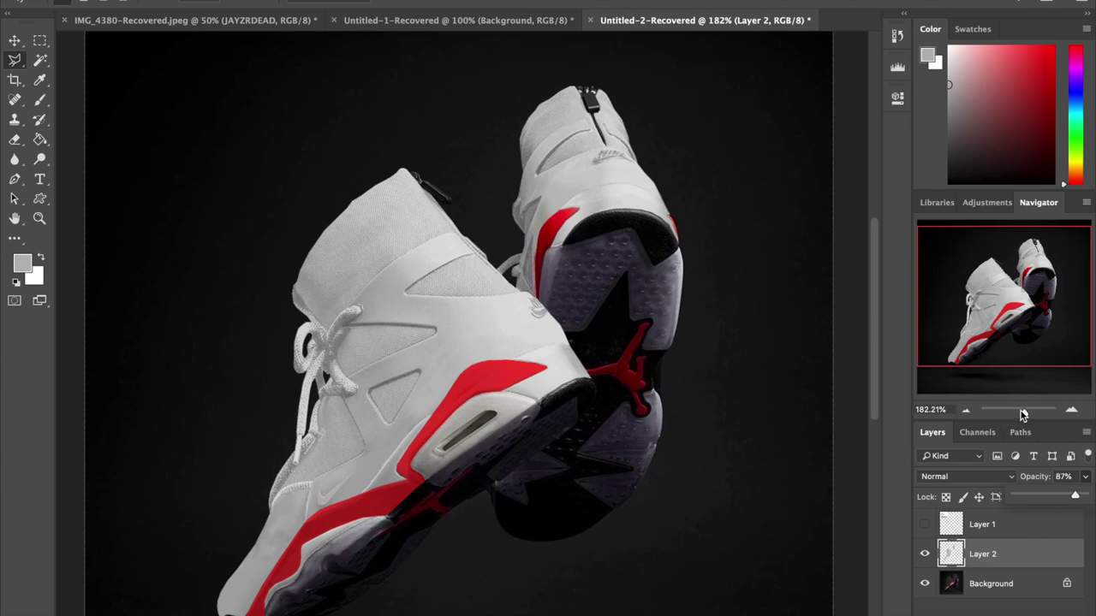
{"action": "left_click_drag", "start_coordinate": [1025, 414], "coordinate": [1022, 415]}
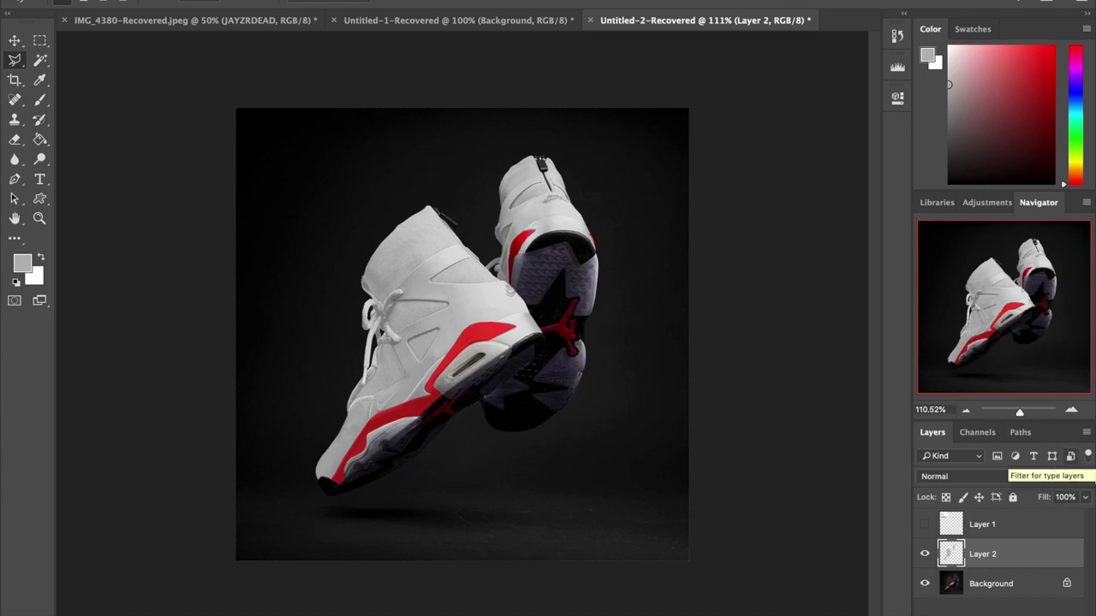
{"action": "left_click", "coordinate": [1086, 477]}
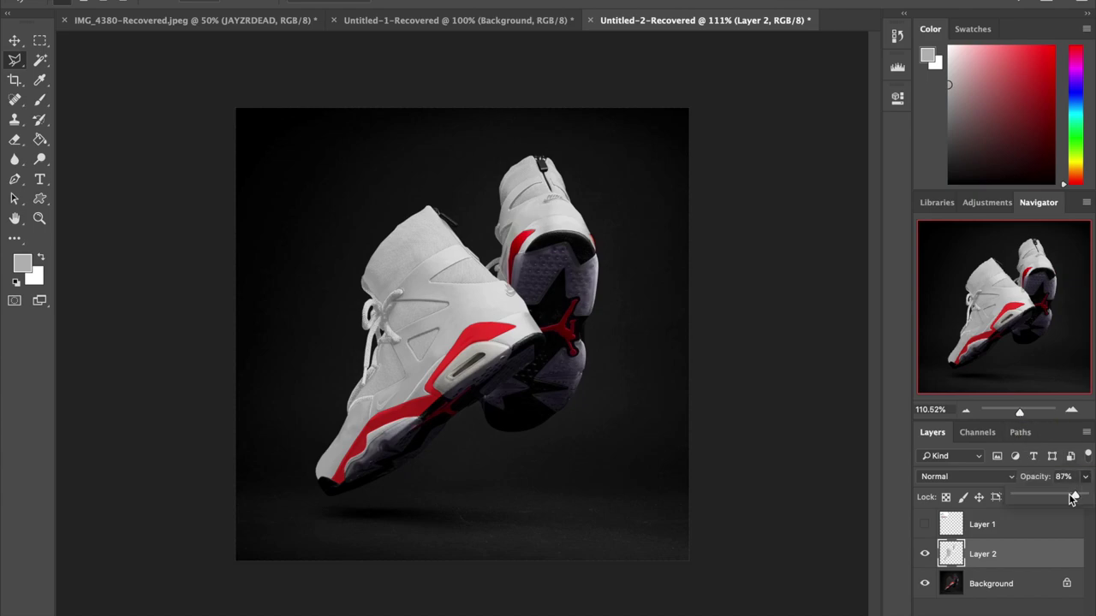
{"action": "left_click_drag", "start_coordinate": [1073, 499], "coordinate": [1076, 499]}
{"action": "left_click_drag", "start_coordinate": [1071, 499], "coordinate": [1076, 499]}
Step: Add the text JAYZRDEAD in the image's lower-right corner and enlarge it to about a quarter of the image width
{"action": "mouse_move", "coordinate": [745, 599]}
{"action": "left_click", "coordinate": [40, 177]}
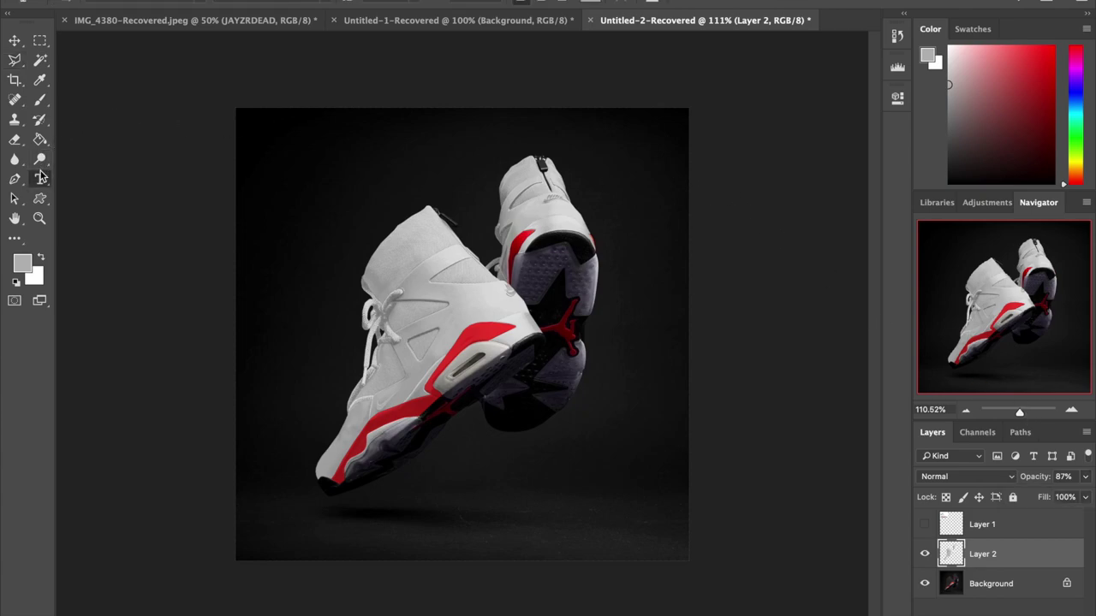
{"action": "left_click", "coordinate": [564, 545]}
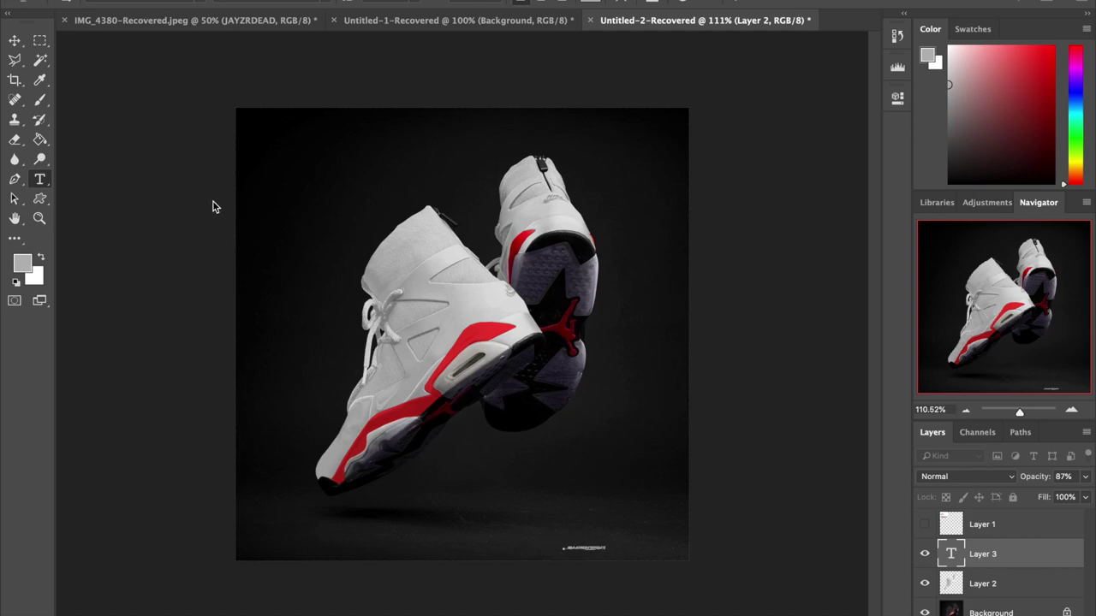
{"action": "left_click", "coordinate": [15, 43]}
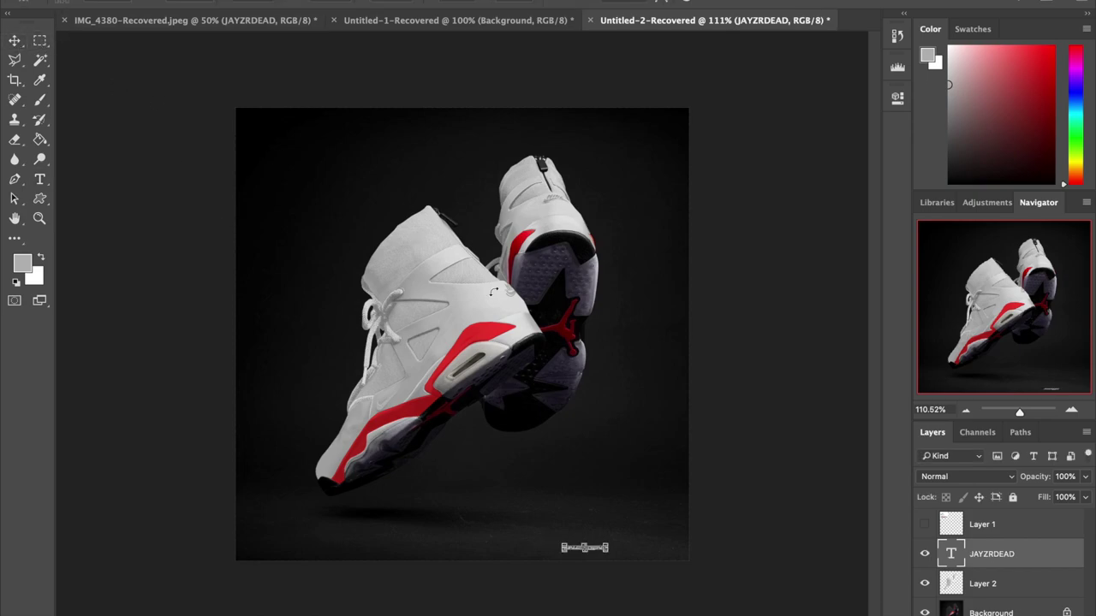
{"action": "left_click_drag", "start_coordinate": [608, 547], "coordinate": [683, 537]}
{"action": "key", "text": "Return"}
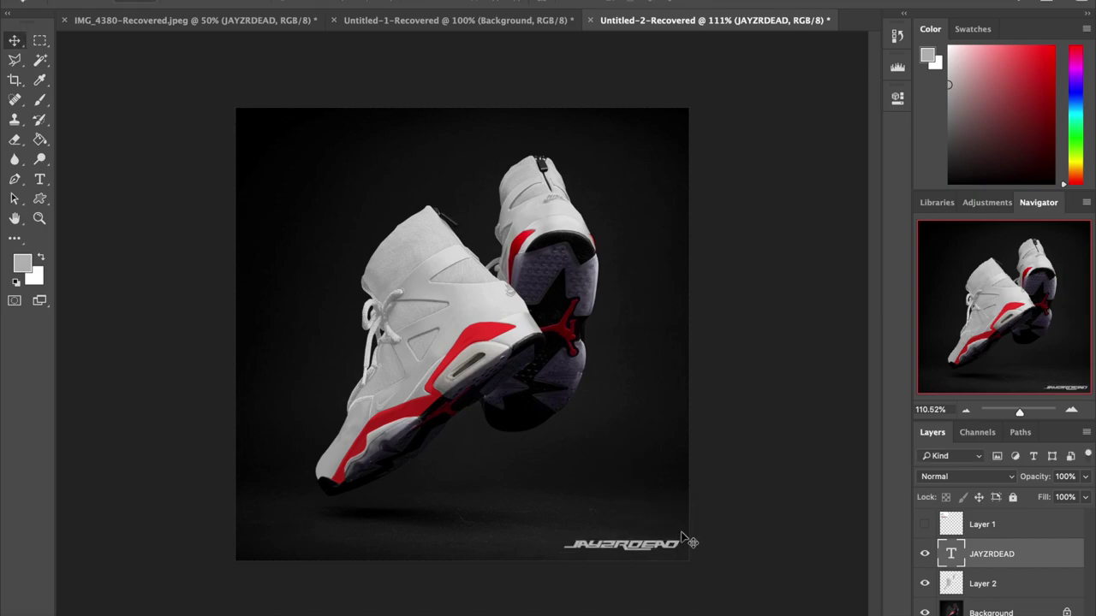
Step: Lower the opacity of the JAYZRDEAD text layer to 22%
{"action": "left_click", "coordinate": [1085, 476]}
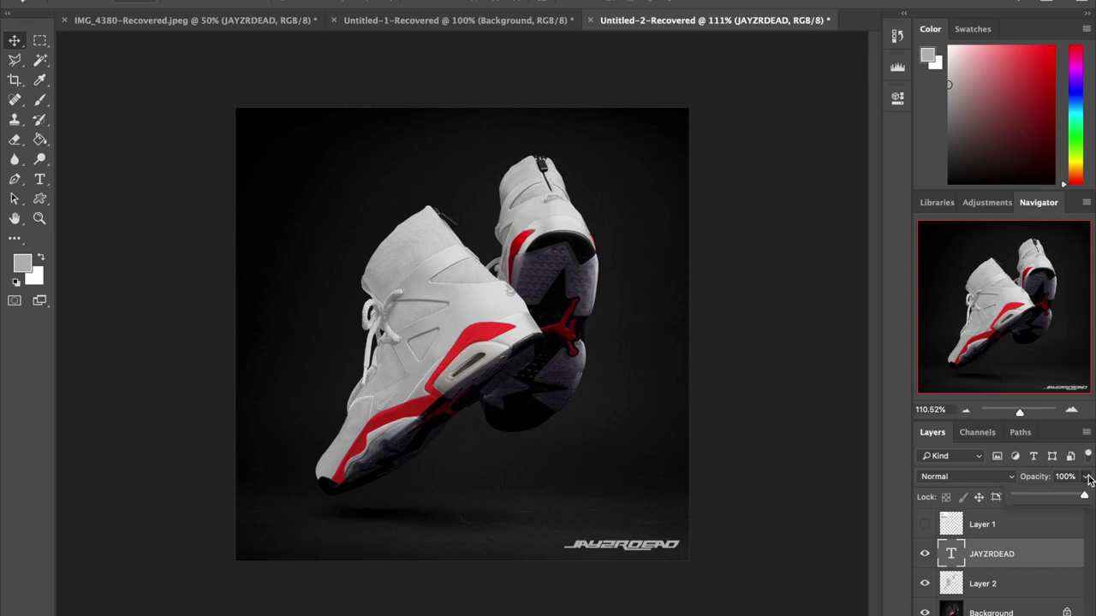
{"action": "left_click", "coordinate": [1049, 498]}
{"action": "left_click_drag", "start_coordinate": [1050, 498], "coordinate": [1030, 499]}
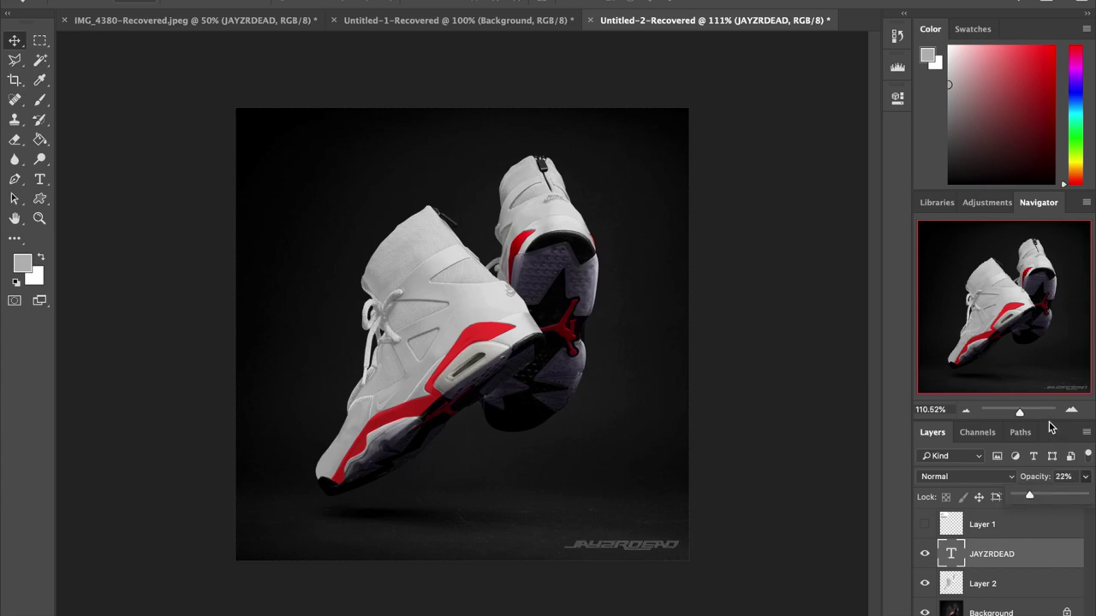
Step: Nudge the JAYZRDEAD watermark slightly down toward the image's lower edge
{"action": "scroll", "coordinate": [839, 502], "scroll_direction": "up", "scroll_amount": 3}
{"action": "scroll", "coordinate": [761, 513], "scroll_direction": "up", "scroll_amount": 2}
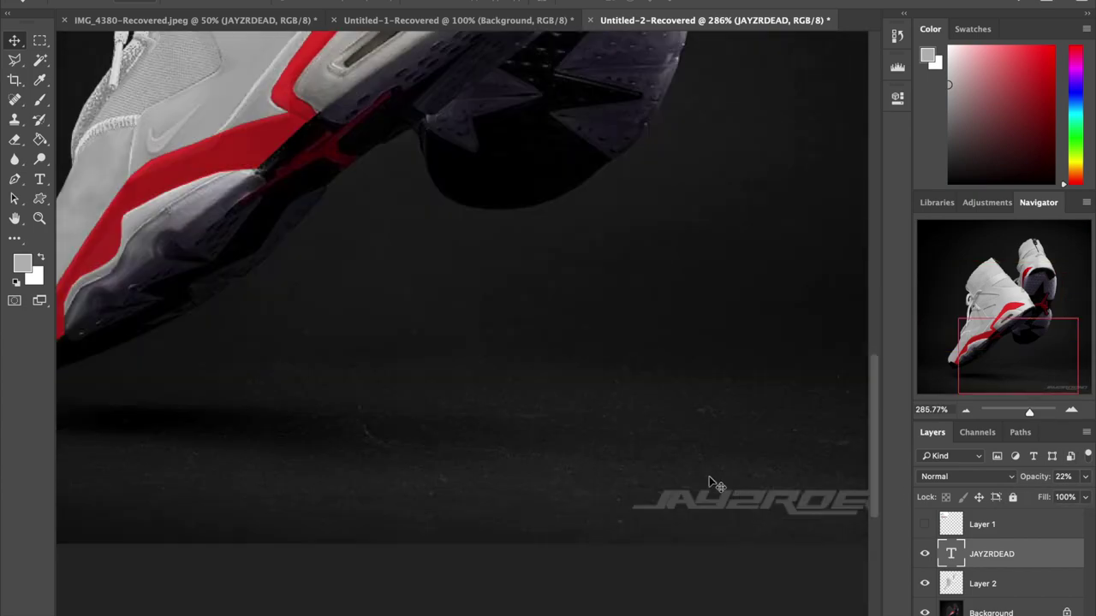
{"action": "scroll", "coordinate": [719, 485], "scroll_direction": "down", "scroll_amount": 2}
{"action": "scroll", "coordinate": [719, 485], "scroll_direction": "right", "scroll_amount": 2}
{"action": "left_click_drag", "start_coordinate": [626, 443], "coordinate": [624, 456]}
{"action": "scroll", "coordinate": [625, 456], "scroll_direction": "right", "scroll_amount": 2}
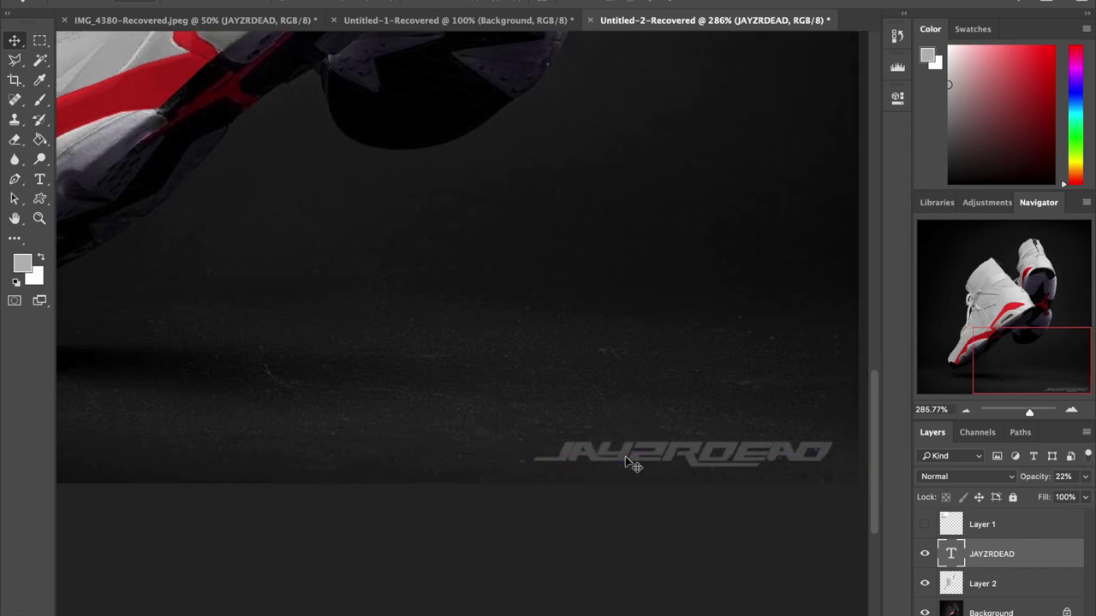
{"action": "scroll", "coordinate": [641, 463], "scroll_direction": "right", "scroll_amount": 2}
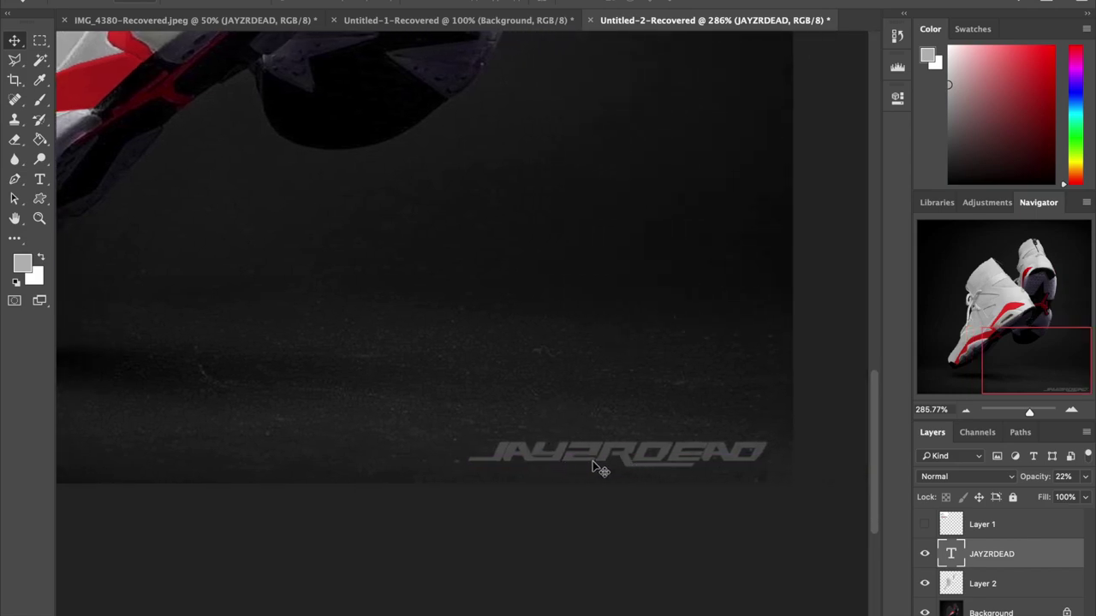
{"action": "key", "text": "Down"}
{"action": "key", "text": "Down"}
{"action": "key", "text": "Down"}
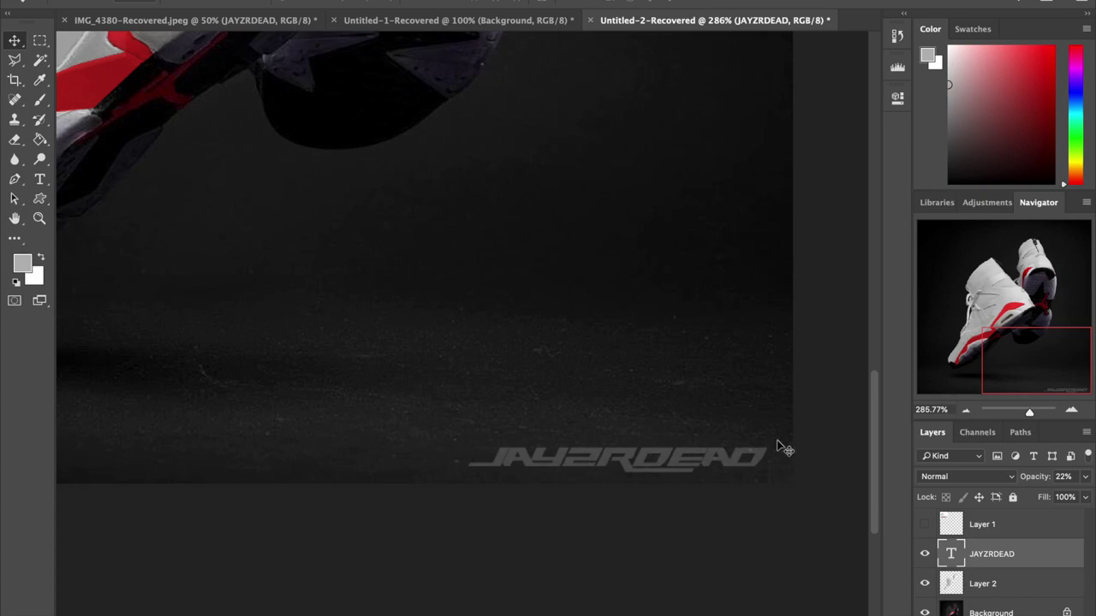
{"action": "left_click_drag", "start_coordinate": [1029, 413], "coordinate": [1021, 413]}
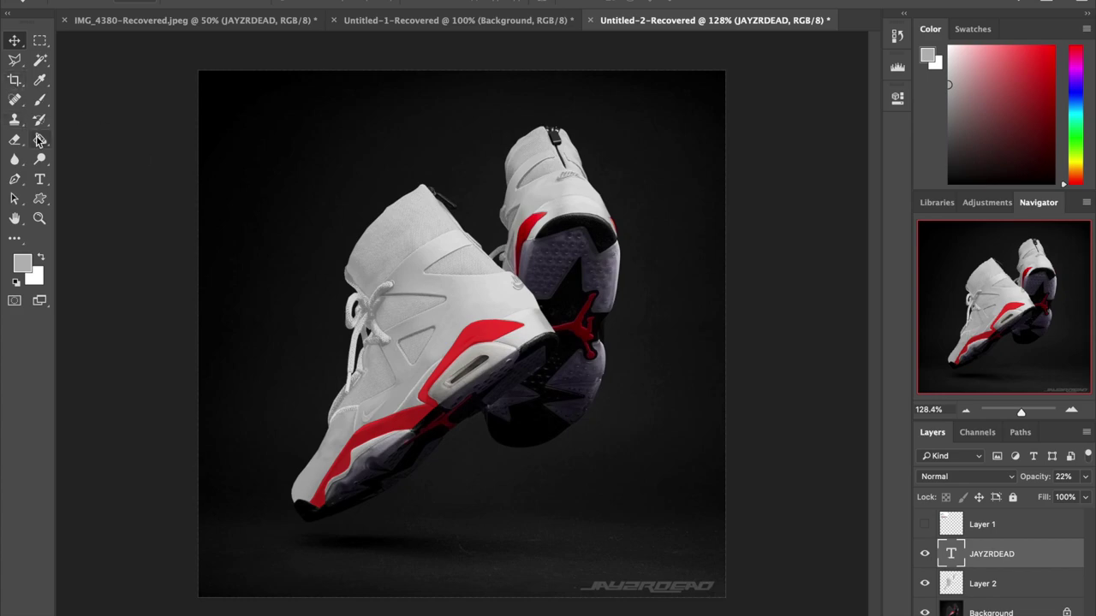
Step: Set the text colour to black (000000) and add the text JAYZRDEAD on the front shoe's collar
{"action": "left_click", "coordinate": [41, 178]}
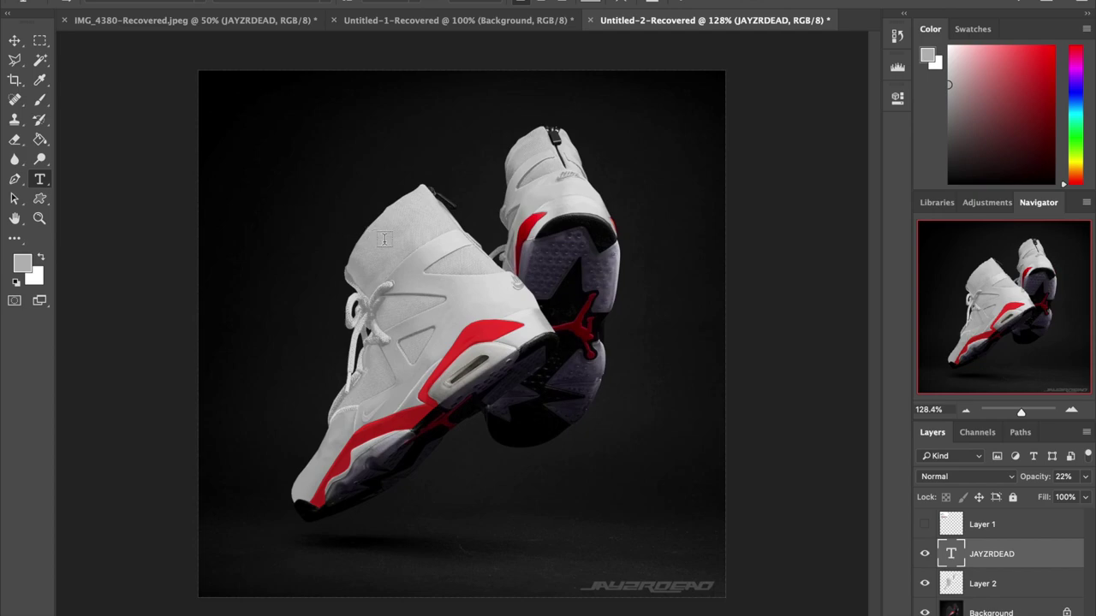
{"action": "left_click", "coordinate": [595, 4]}
{"action": "left_click", "coordinate": [522, 312]}
{"action": "left_click_drag", "start_coordinate": [522, 312], "coordinate": [512, 425]}
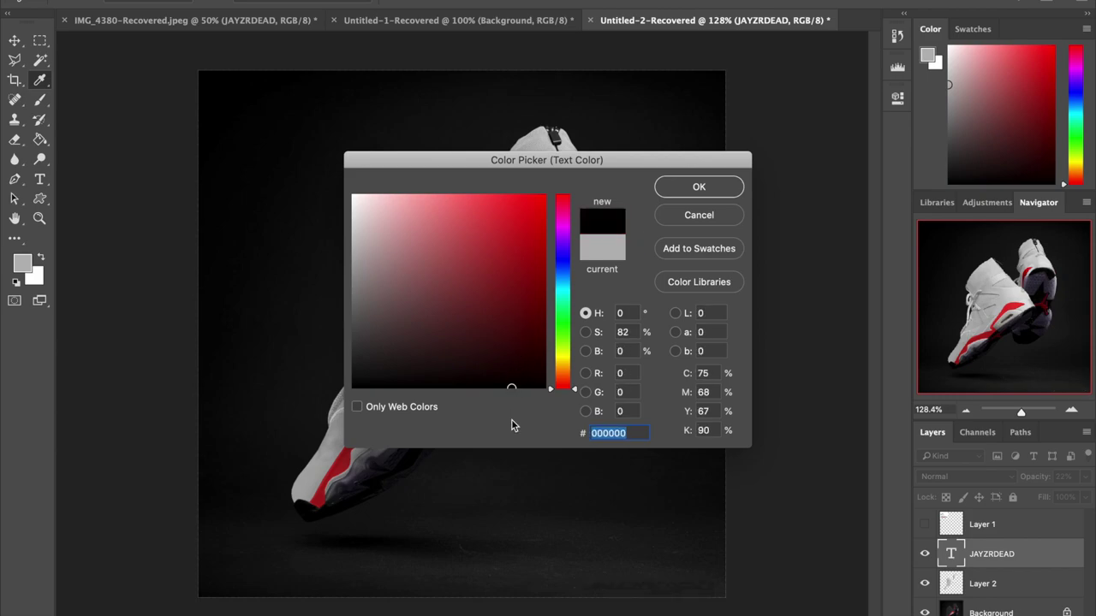
{"action": "key", "text": "Return"}
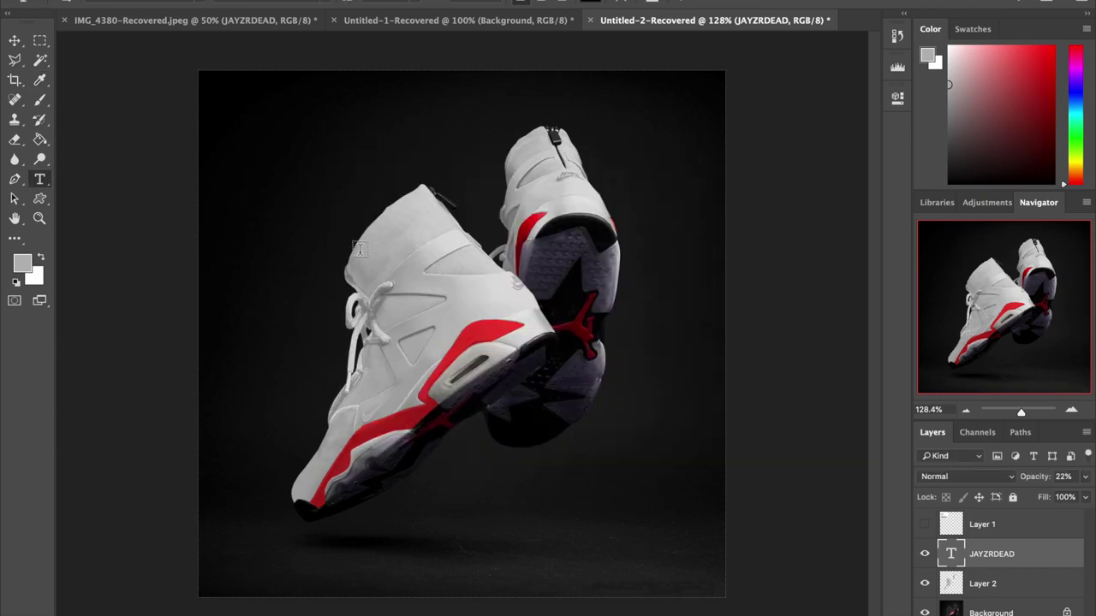
{"action": "left_click", "coordinate": [359, 249]}
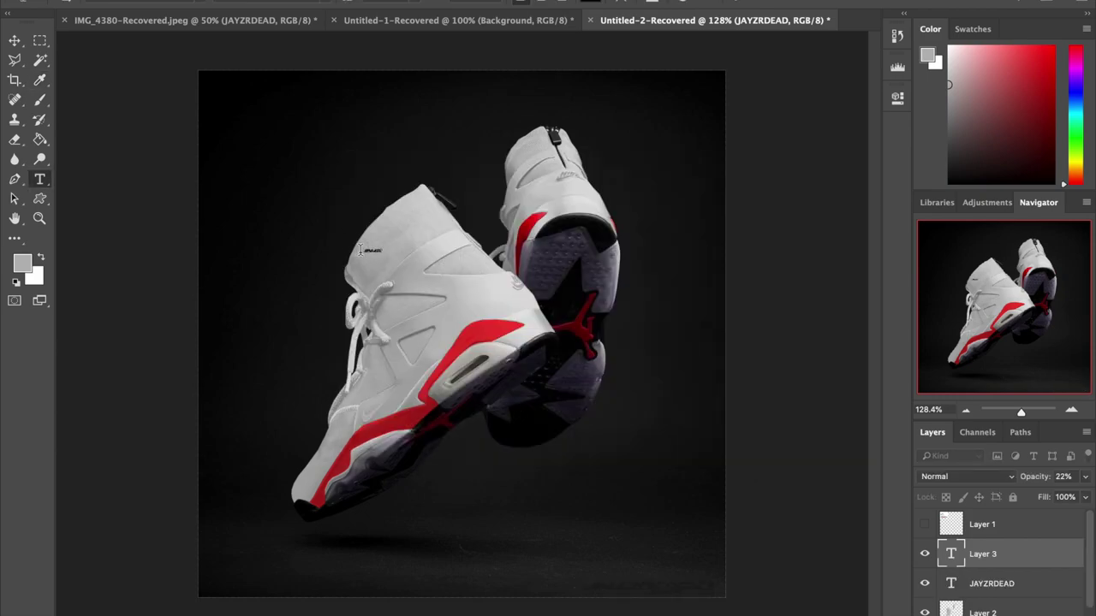
{"action": "left_click", "coordinate": [15, 40]}
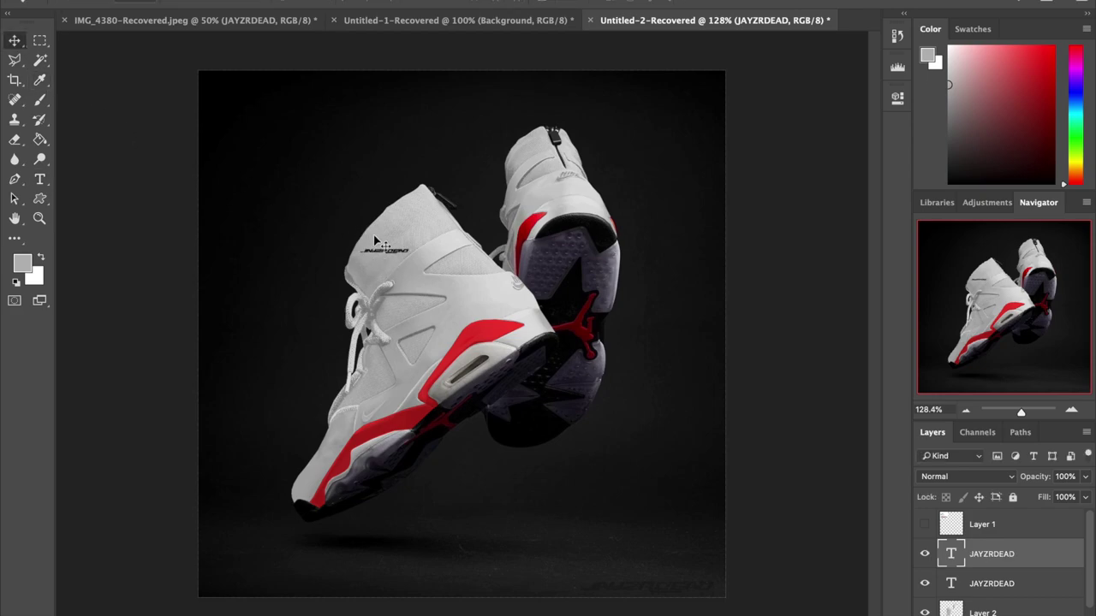
Step: Move the black JAYZRDEAD text from the front shoe's collar to the rear shoe's heel, just beside the Nike logo
{"action": "left_click", "coordinate": [1036, 411]}
{"action": "scroll", "coordinate": [559, 221], "scroll_direction": "up", "scroll_amount": 5}
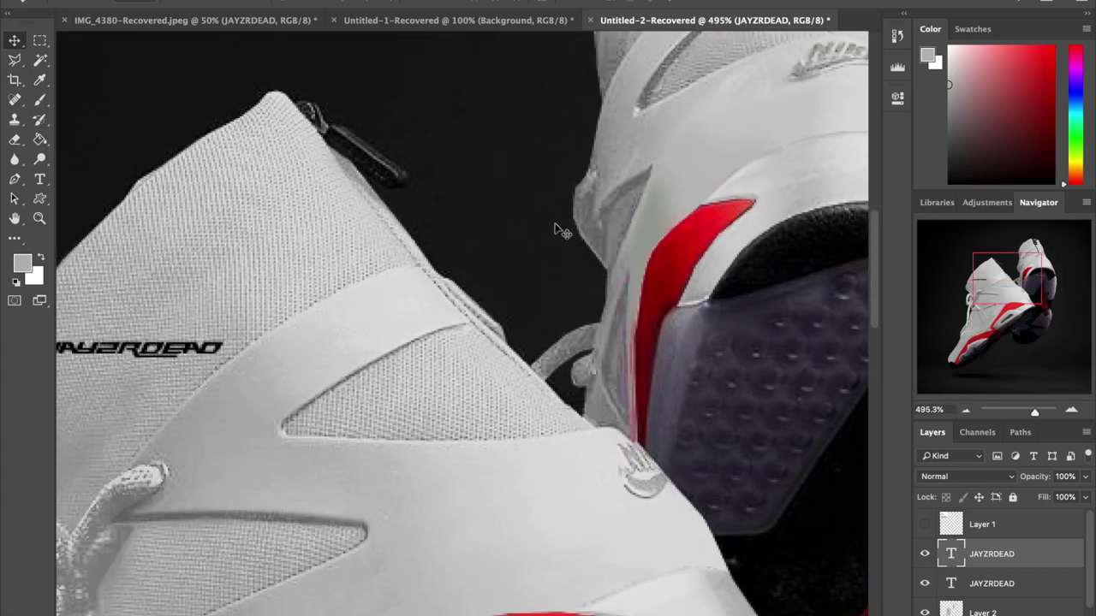
{"action": "left_click_drag", "start_coordinate": [179, 351], "coordinate": [725, 141]}
{"action": "scroll", "coordinate": [729, 146], "scroll_direction": "up", "scroll_amount": 3}
{"action": "left_click_drag", "start_coordinate": [610, 260], "coordinate": [657, 205]}
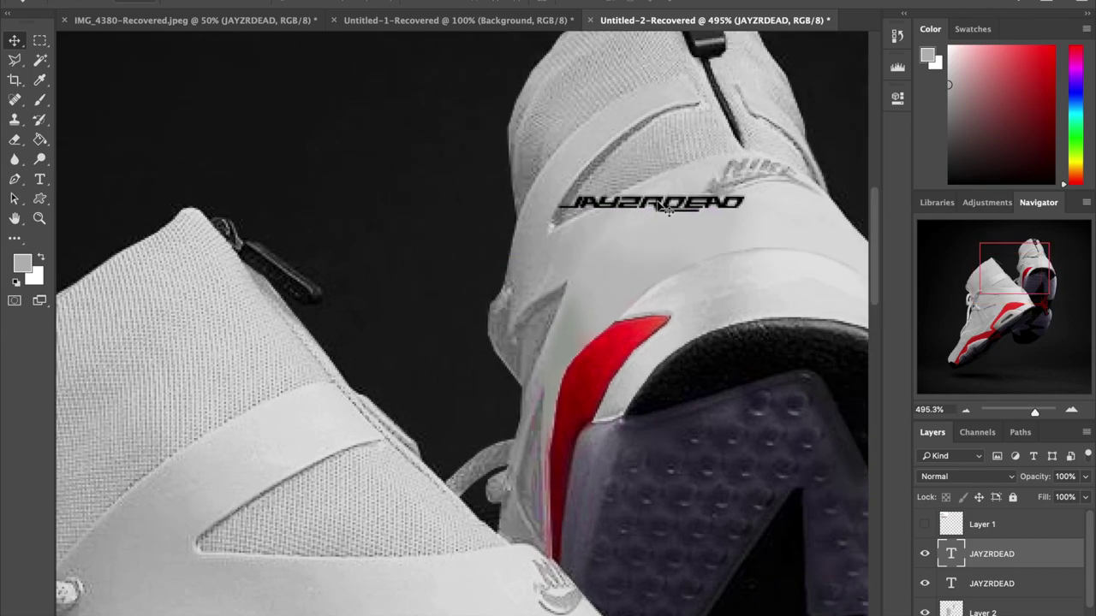
Step: Rotate the heel text to follow the shoe's slant, shrink it slightly and place it over the mesh panel
{"action": "key", "text": "ctrl+t"}
{"action": "left_click_drag", "start_coordinate": [774, 216], "coordinate": [777, 172]}
{"action": "left_click_drag", "start_coordinate": [623, 215], "coordinate": [614, 180]}
{"action": "left_click_drag", "start_coordinate": [761, 115], "coordinate": [723, 129]}
{"action": "key", "text": "Return"}
Step: Shift the heel text down to just below the mesh panel and lower its layer opacity to 11%
{"action": "left_click", "coordinate": [1084, 476]}
{"action": "left_click", "coordinate": [1045, 497]}
{"action": "left_click_drag", "start_coordinate": [1044, 497], "coordinate": [1034, 499]}
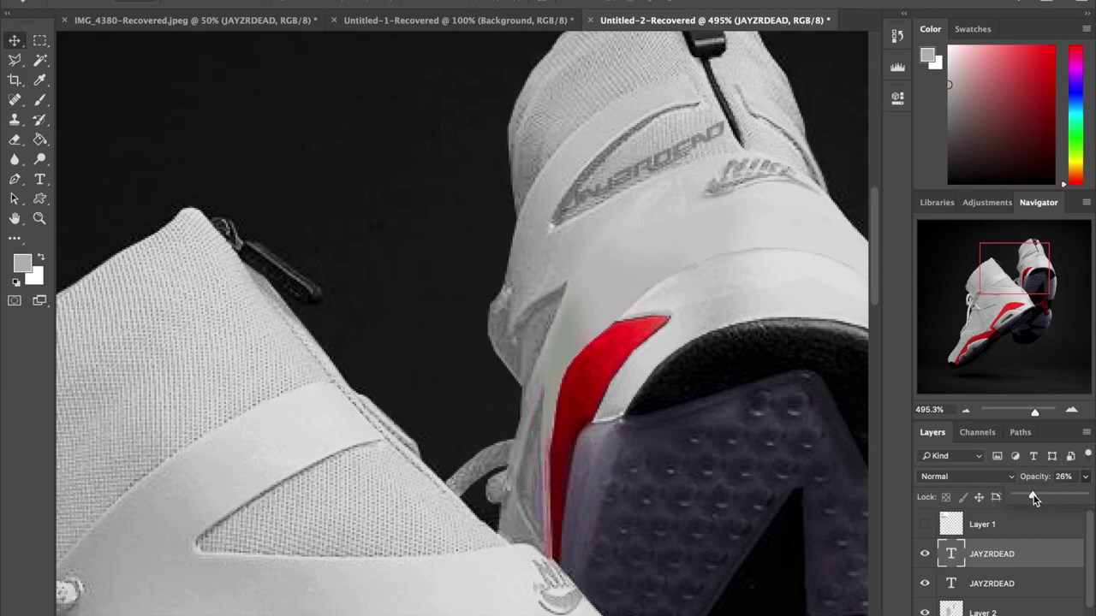
{"action": "left_click_drag", "start_coordinate": [664, 167], "coordinate": [660, 197]}
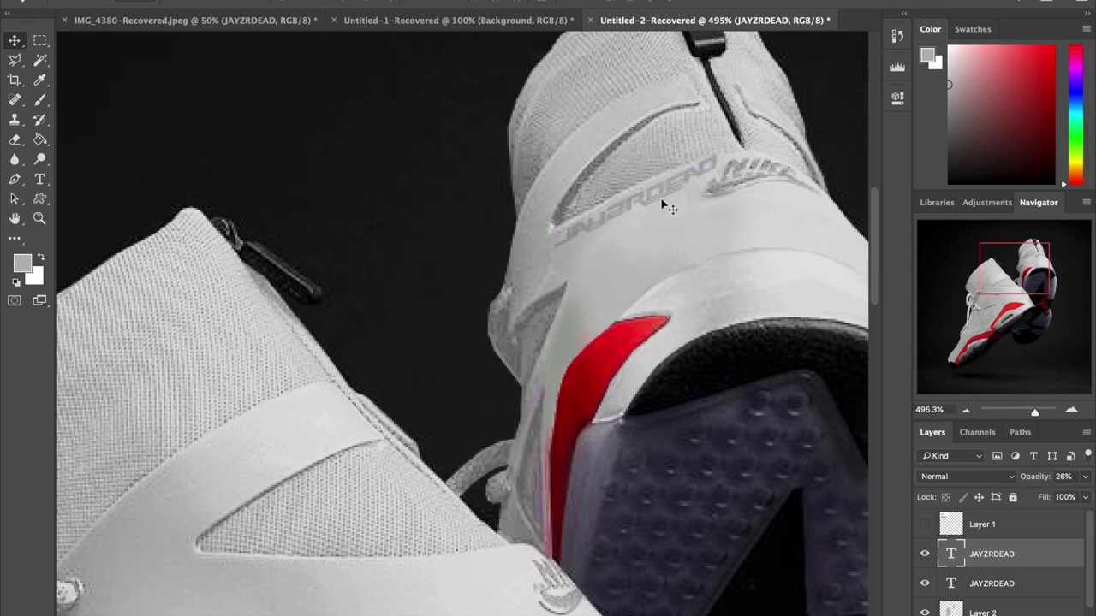
{"action": "left_click", "coordinate": [1084, 477]}
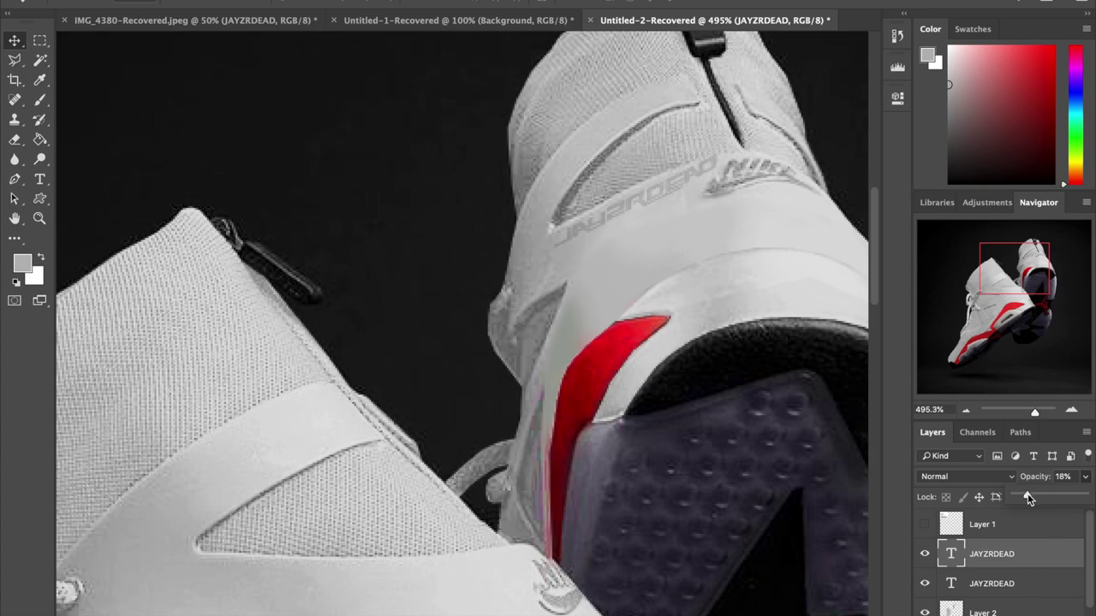
{"action": "left_click_drag", "start_coordinate": [1028, 499], "coordinate": [1022, 499]}
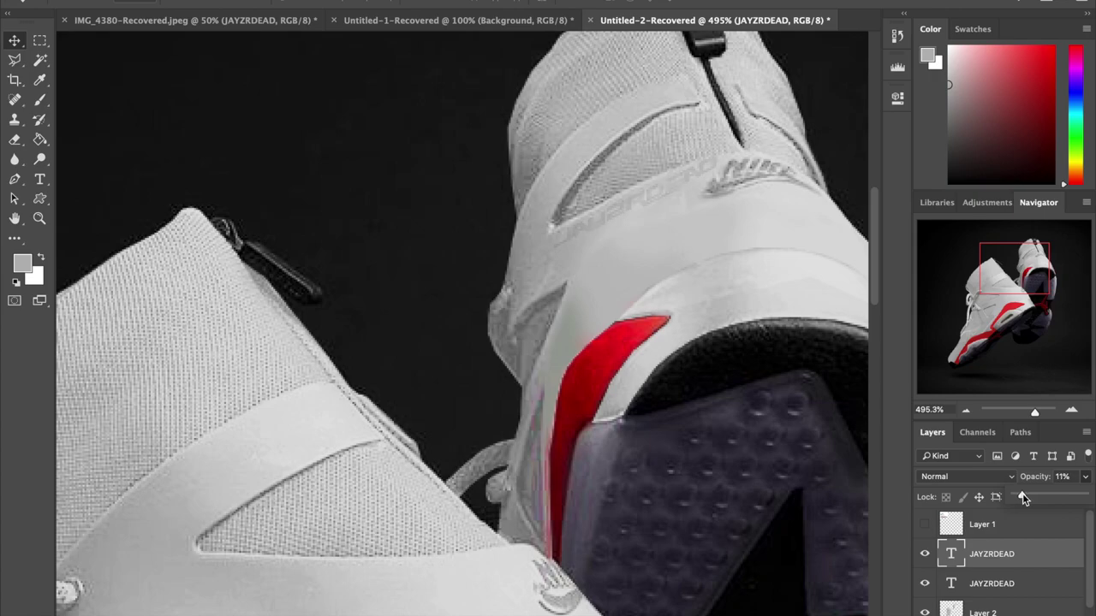
Step: Select Layer 2 and examine the whole image and the front shoe's laces, side panels and red trim up close
{"action": "left_click_drag", "start_coordinate": [1035, 412], "coordinate": [1021, 416]}
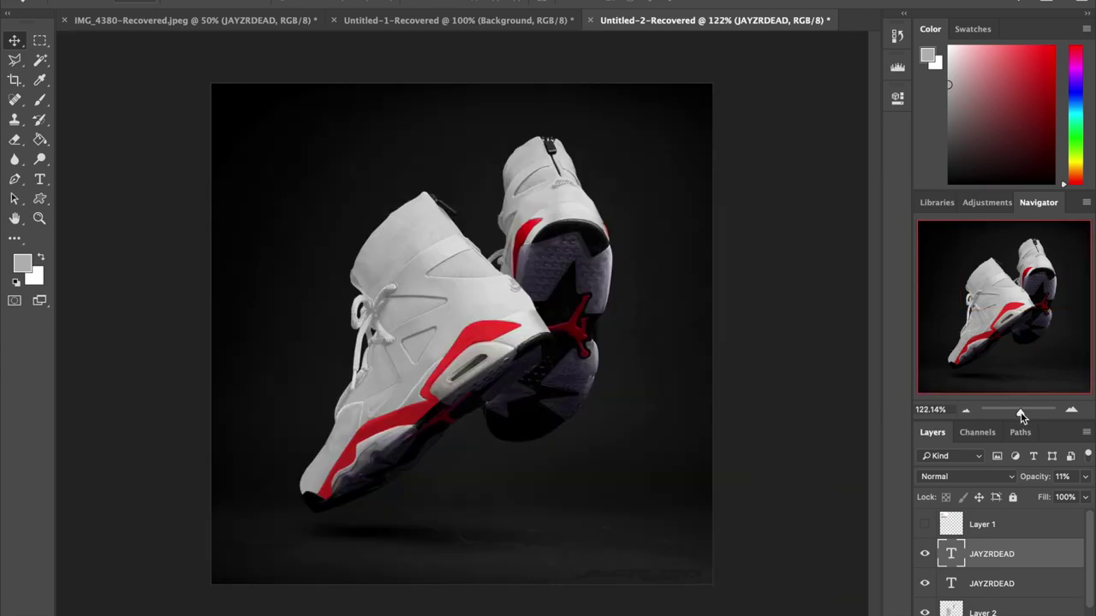
{"action": "scroll", "coordinate": [1020, 604], "scroll_direction": "down", "scroll_amount": 1}
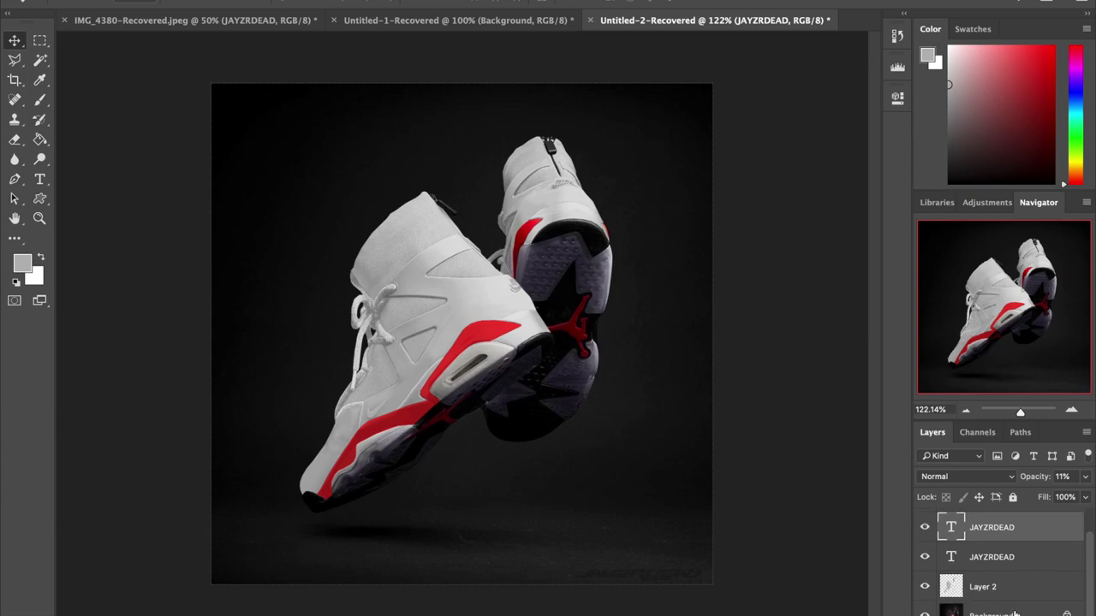
{"action": "left_click", "coordinate": [1020, 599]}
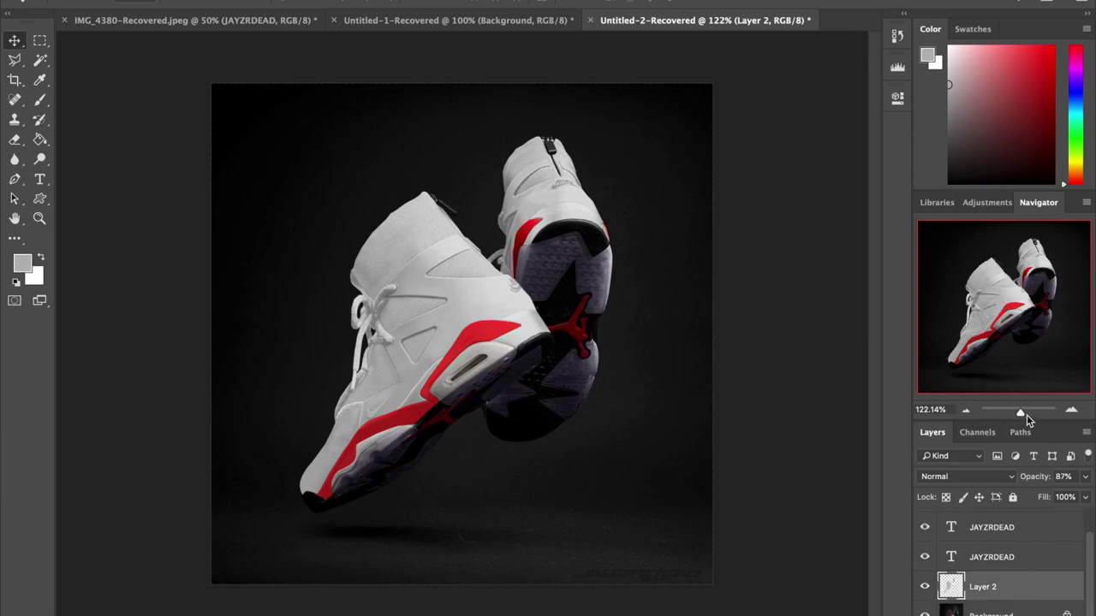
{"action": "left_click_drag", "start_coordinate": [1023, 414], "coordinate": [1034, 413]}
{"action": "scroll", "coordinate": [738, 335], "scroll_direction": "down", "scroll_amount": 5}
{"action": "scroll", "coordinate": [739, 335], "scroll_direction": "left", "scroll_amount": 5}
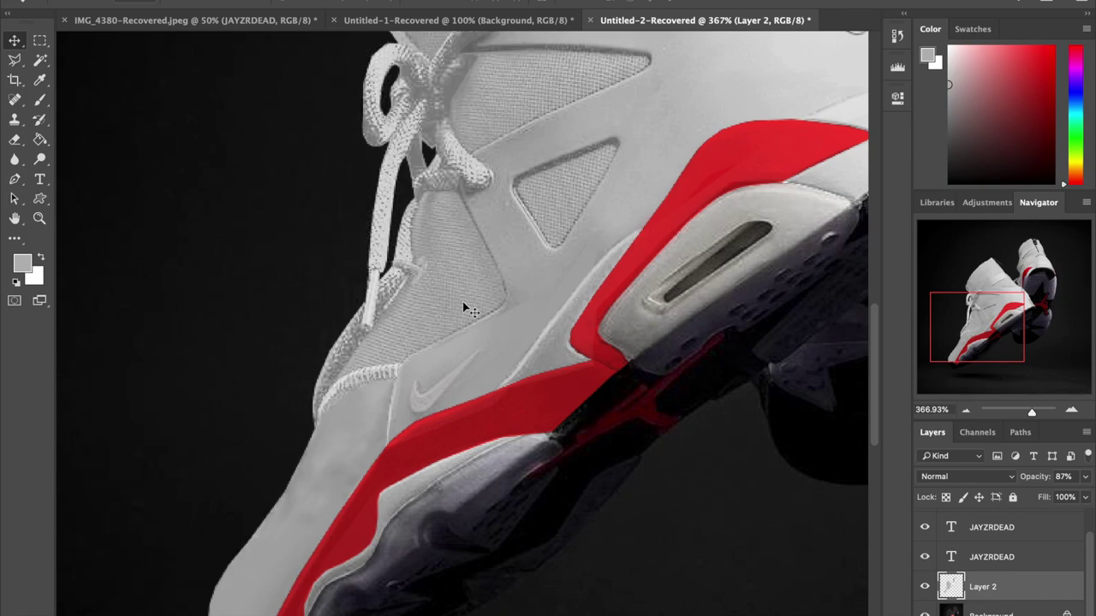
{"action": "mouse_move", "coordinate": [1032, 411]}
{"action": "left_mouse_down"}
{"action": "mouse_move", "coordinate": [1022, 414]}
{"action": "mouse_move", "coordinate": [1041, 413]}
{"action": "mouse_move", "coordinate": [1025, 413]}
{"action": "left_mouse_up"}
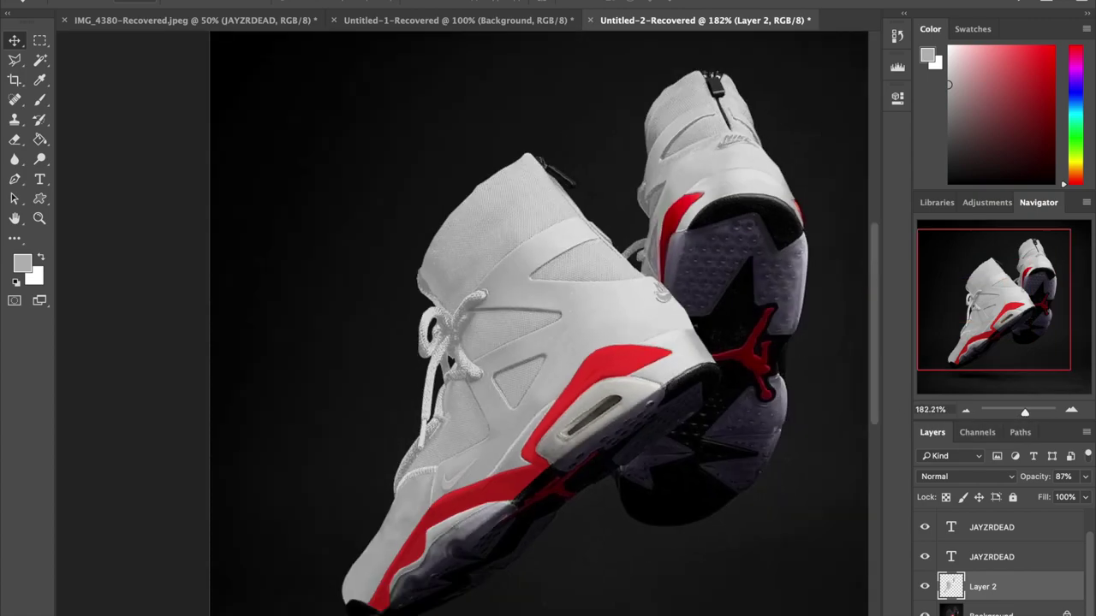
Step: Save a JPEG copy named AJ6-FOG to the iCloud Desktop folder with quality 12 (Maximum) and Baseline Standard format
{"action": "left_click", "coordinate": [141, 1]}
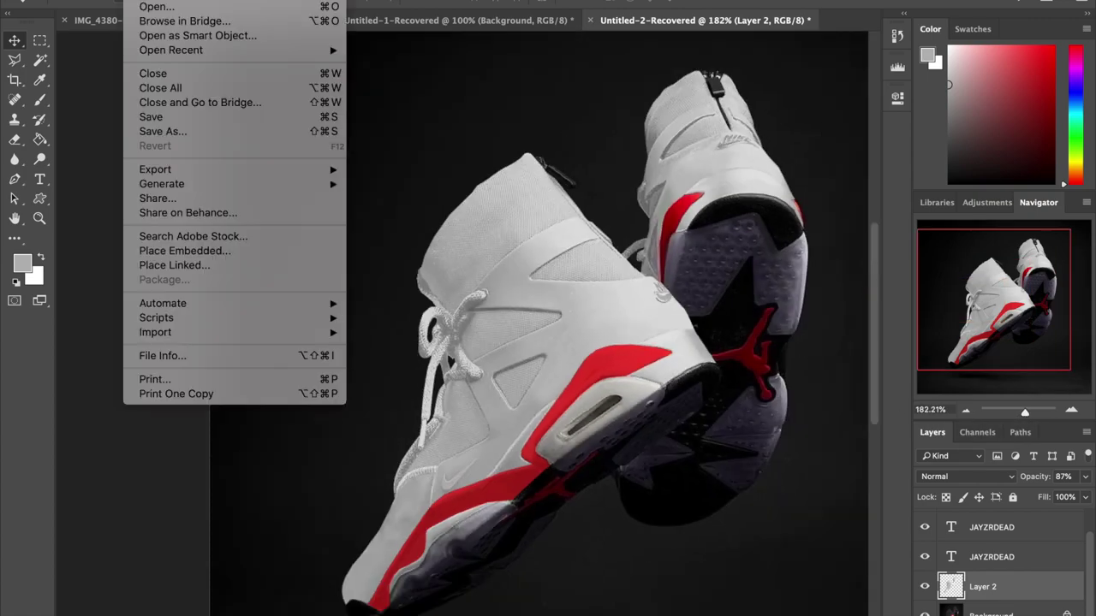
{"action": "left_click", "coordinate": [199, 133]}
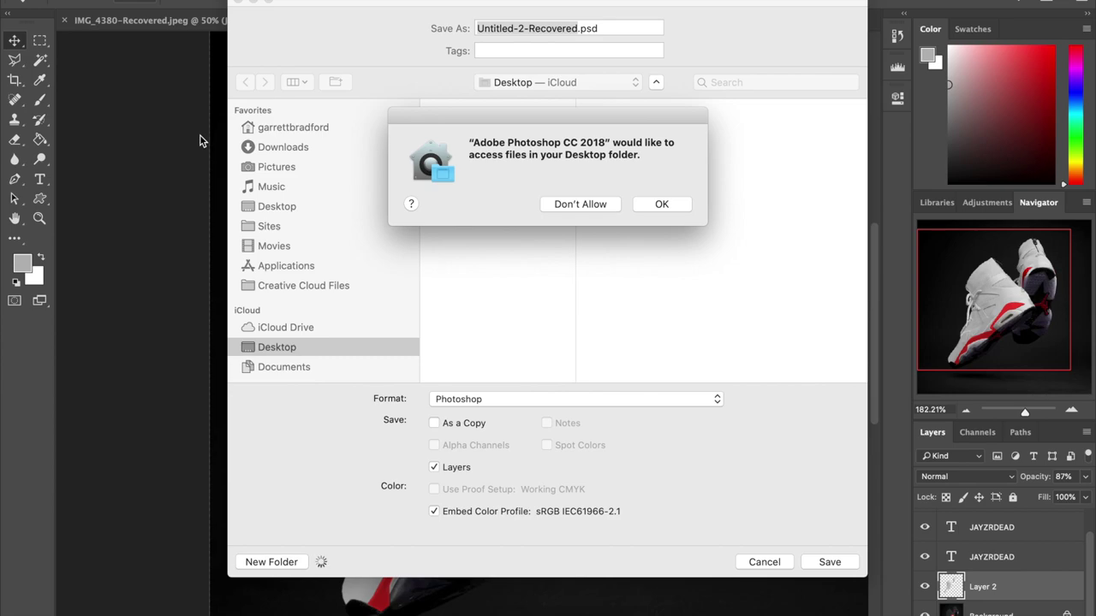
{"action": "left_click", "coordinate": [677, 205]}
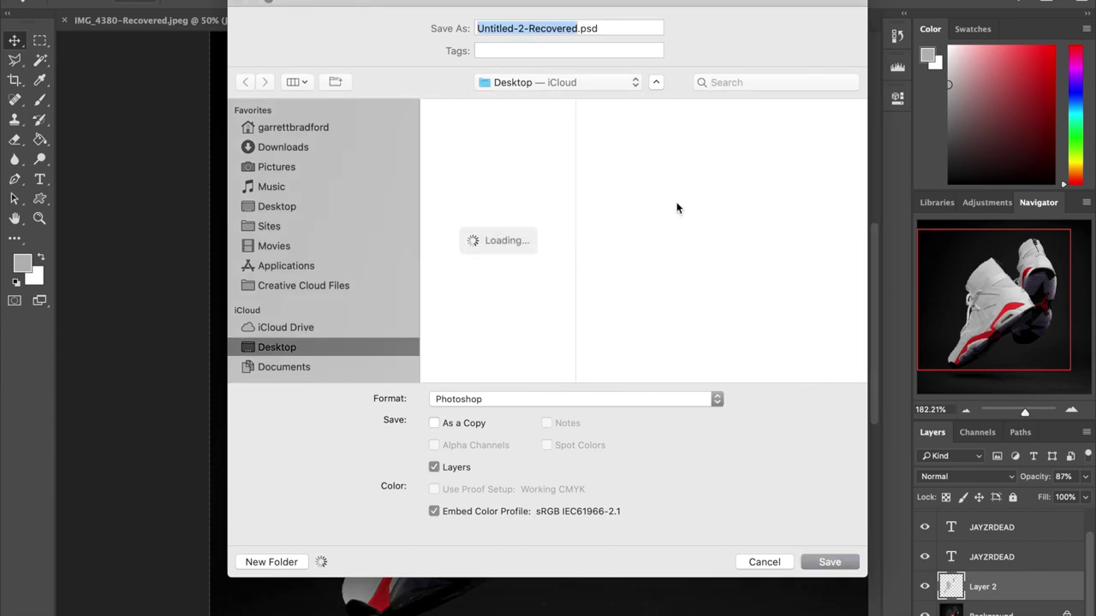
{"action": "type", "text": "AJ6"}
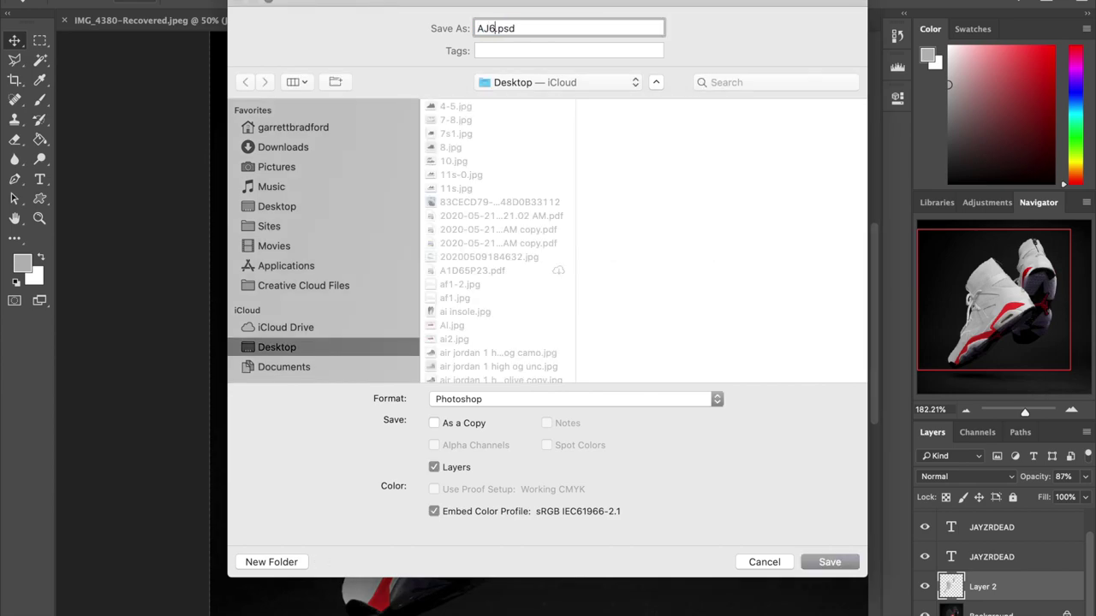
{"action": "type", "text": "-FOG"}
{"action": "left_click", "coordinate": [556, 399]}
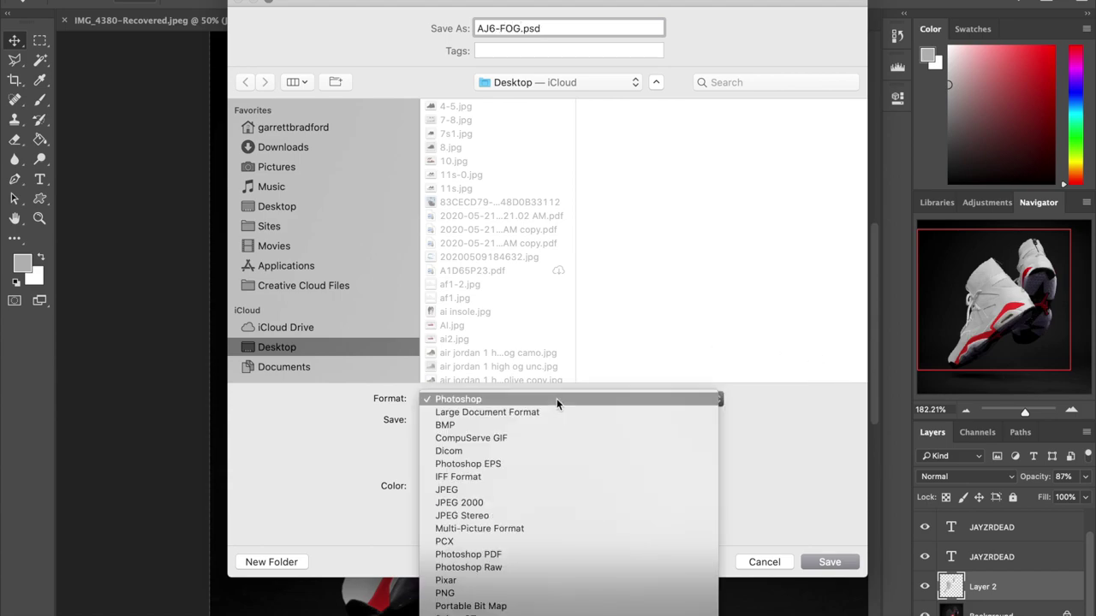
{"action": "left_click", "coordinate": [536, 491]}
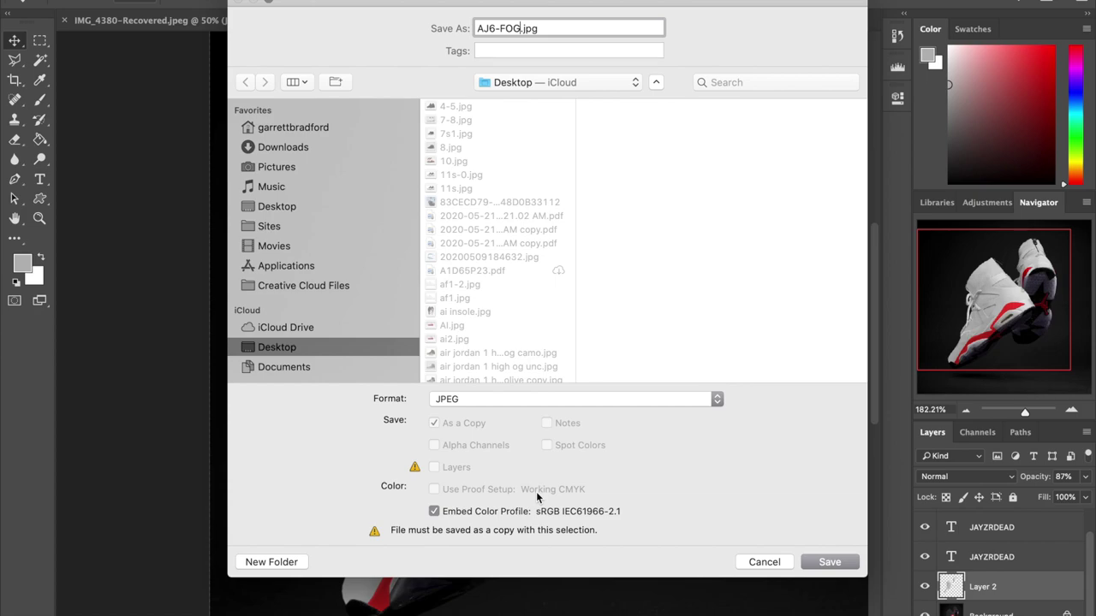
{"action": "left_click", "coordinate": [828, 563]}
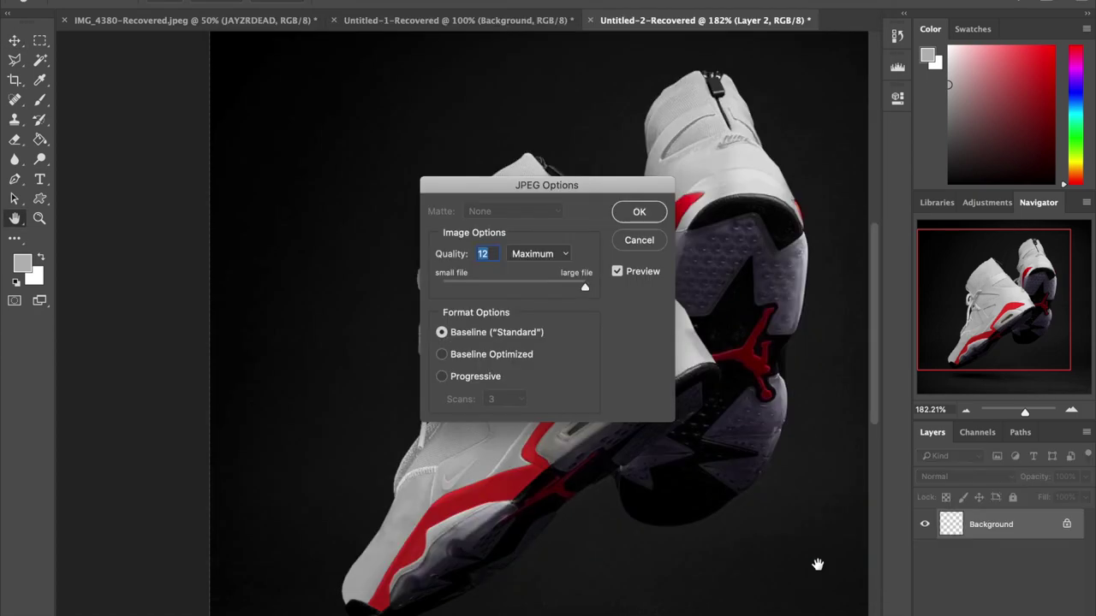
{"action": "left_click", "coordinate": [638, 214]}
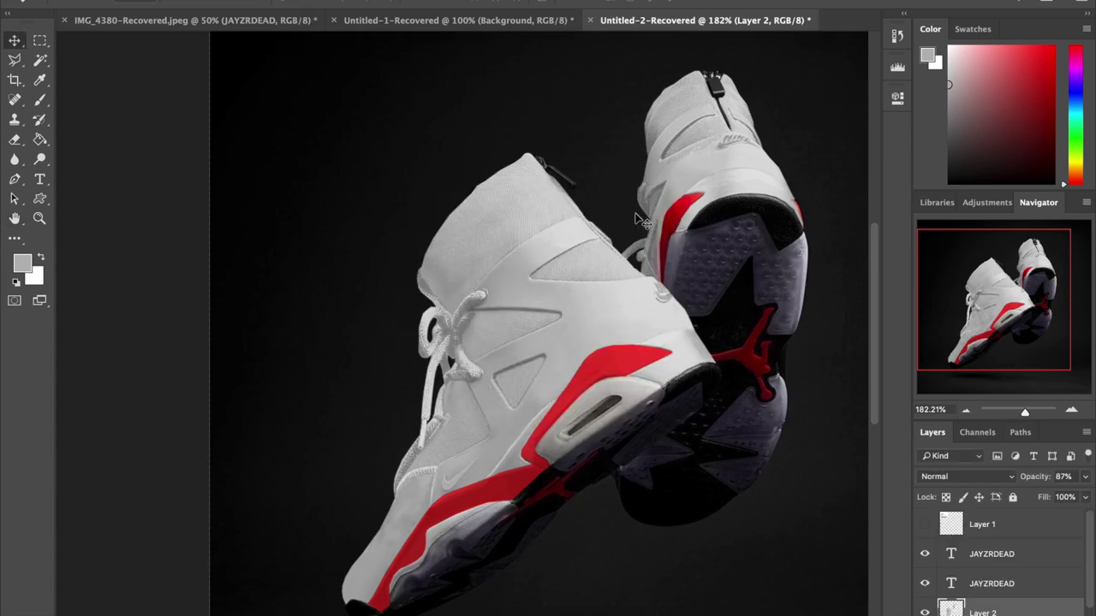
{"action": "scroll", "coordinate": [638, 334], "scroll_direction": "down", "scroll_amount": 3}
{"action": "scroll", "coordinate": [638, 334], "scroll_direction": "right", "scroll_amount": 3}
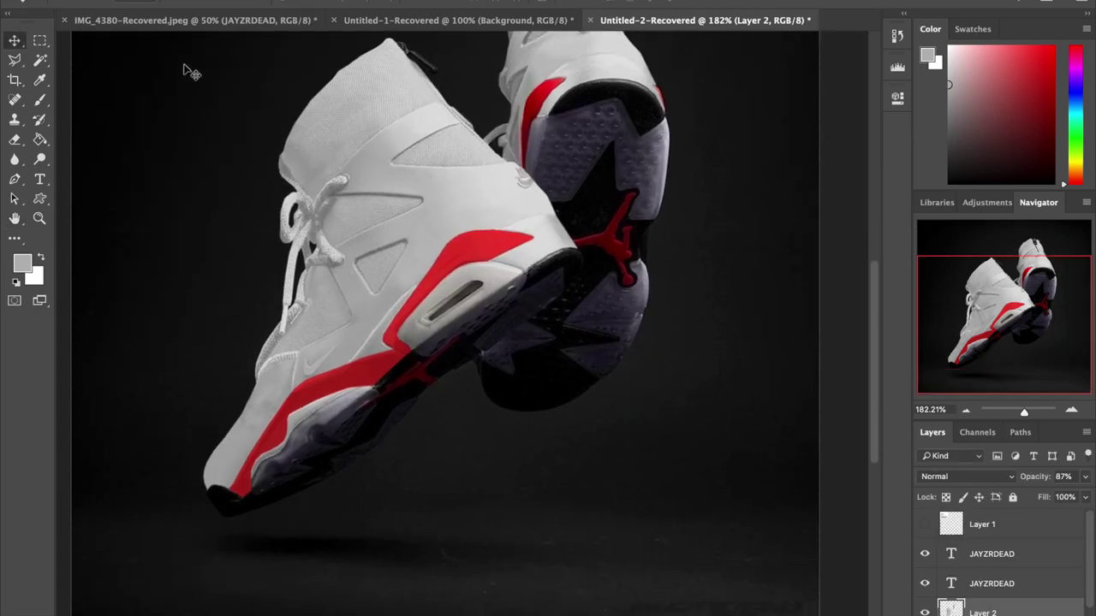